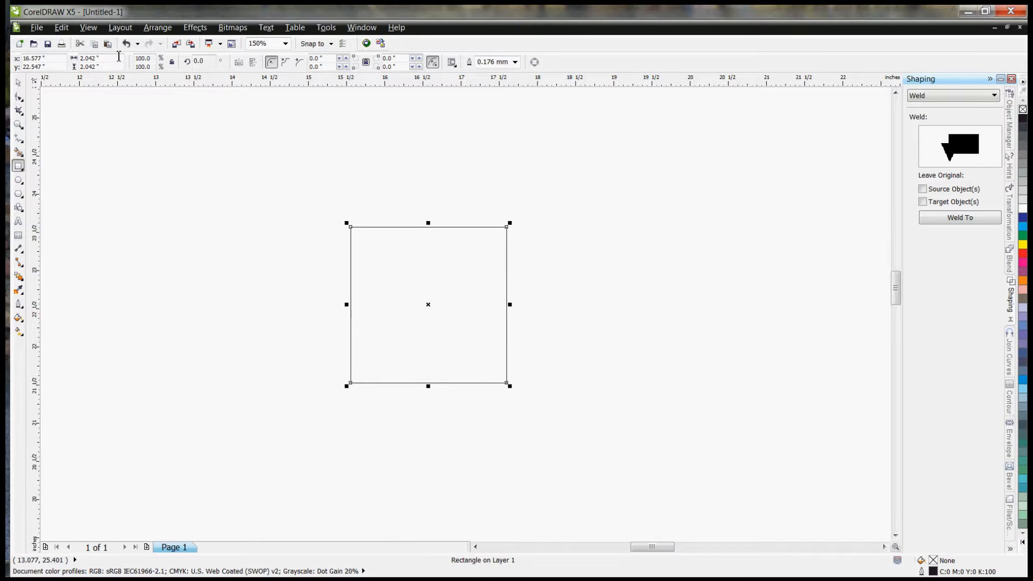
Step: Resize the selected square to 3 by 3 inches with its proportions locked
click(171, 62)
drag(119, 59, 21, 60)
text(3)
key(Return)
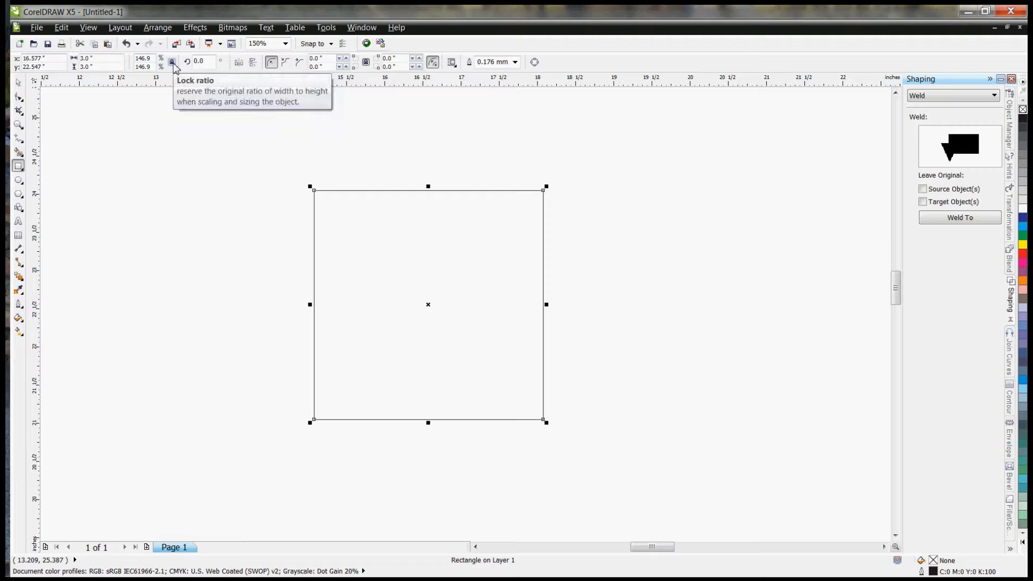
Step: Draw an upright rectangle about 3 inches high to the left of the square and set its width to 1.5 inches
click(252, 184)
drag(166, 188, 279, 416)
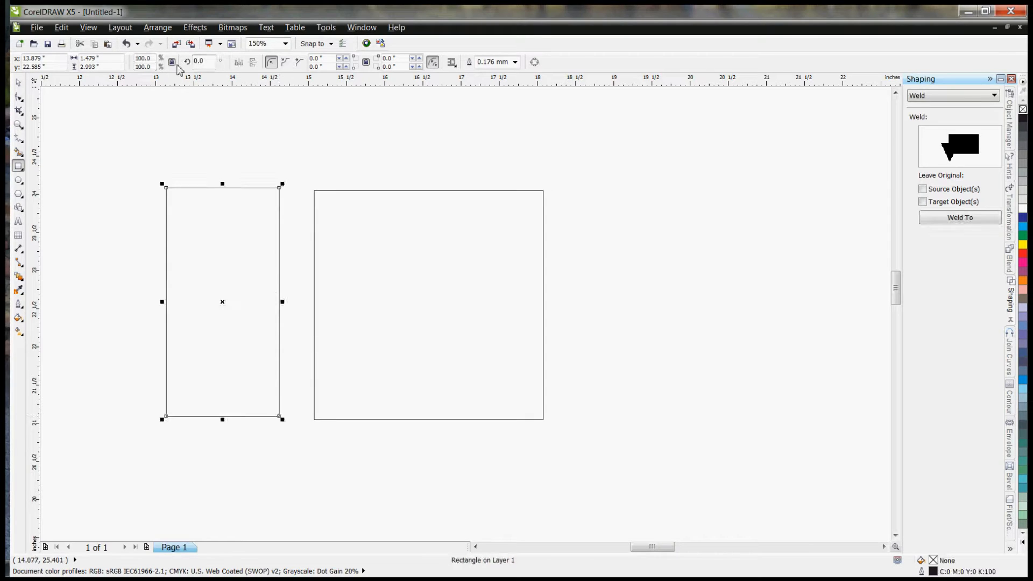
click(102, 58)
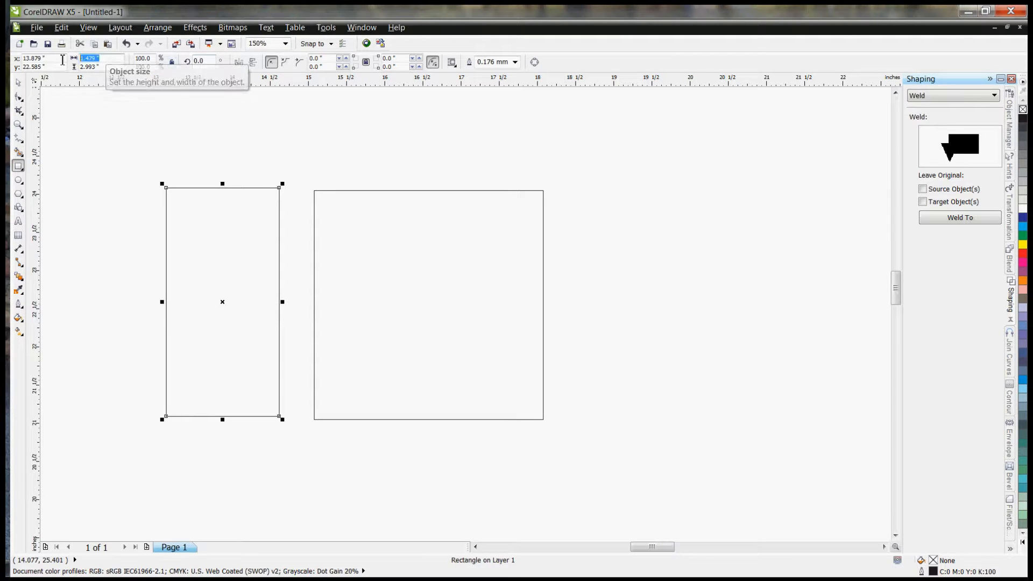
text(1.5)
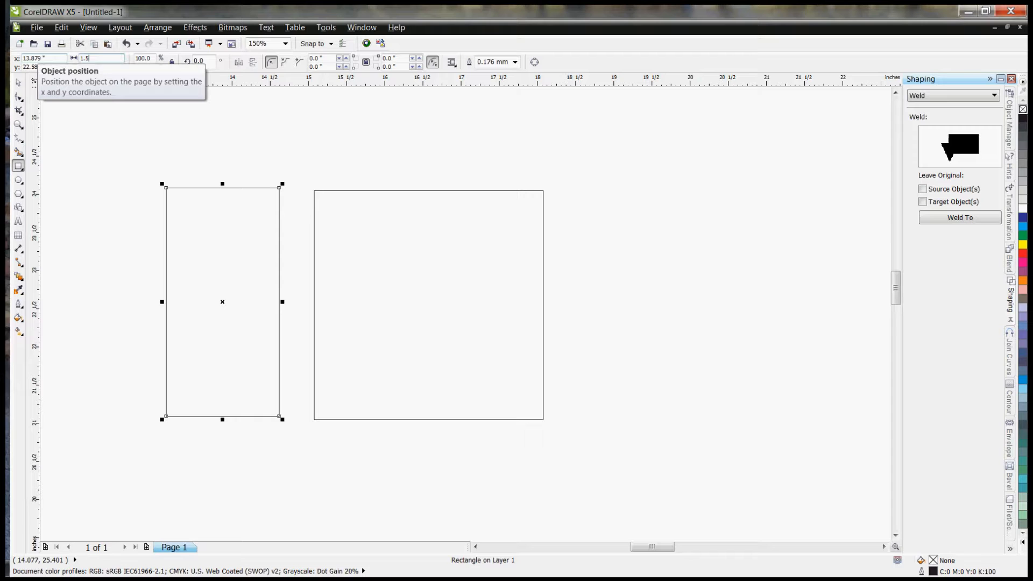
key(Return)
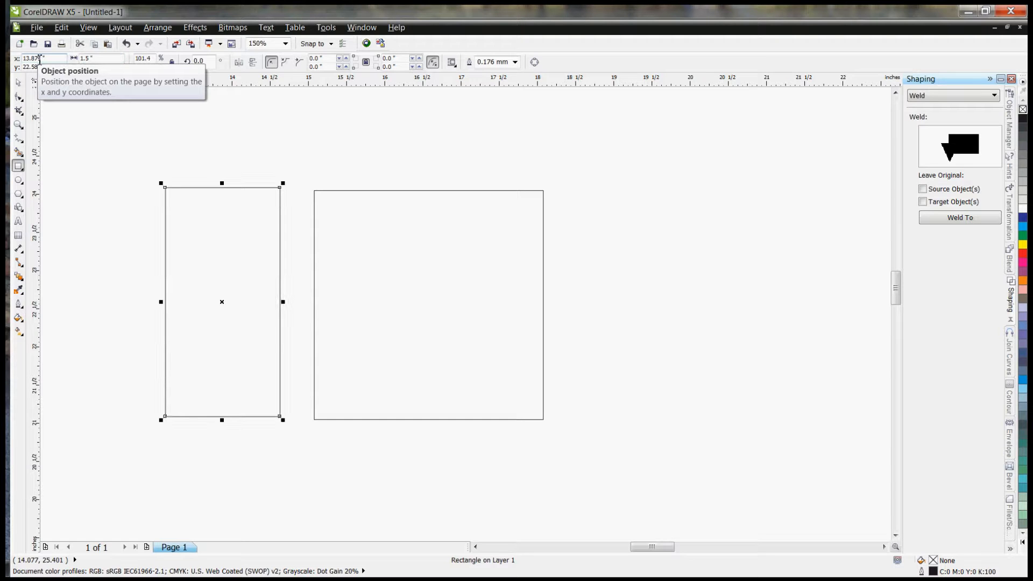
Step: Move the upright rectangle close to the square's left side and place a duplicate of it just beyond the right side
drag(185, 207, 206, 211)
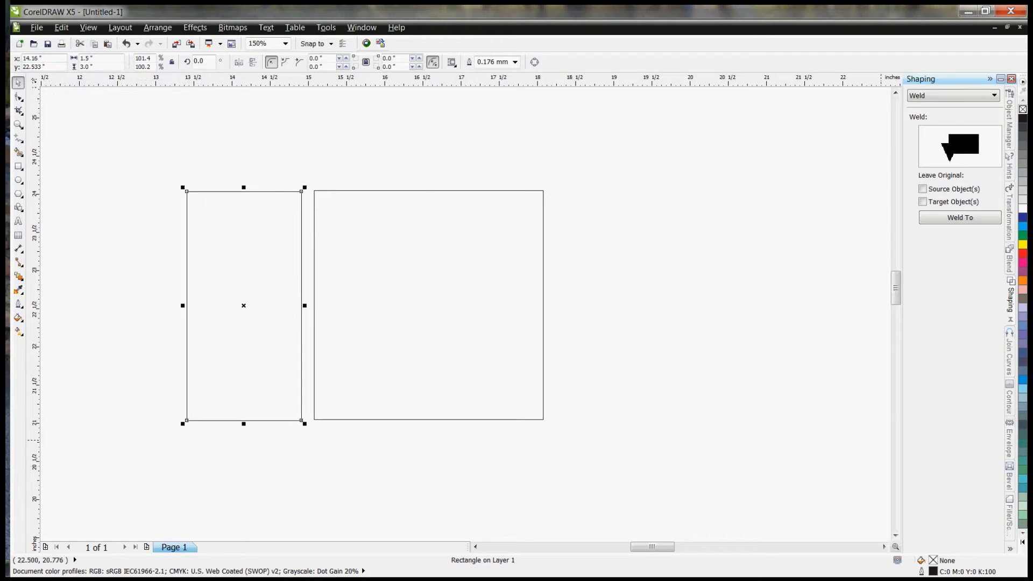
drag(896, 290, 897, 288)
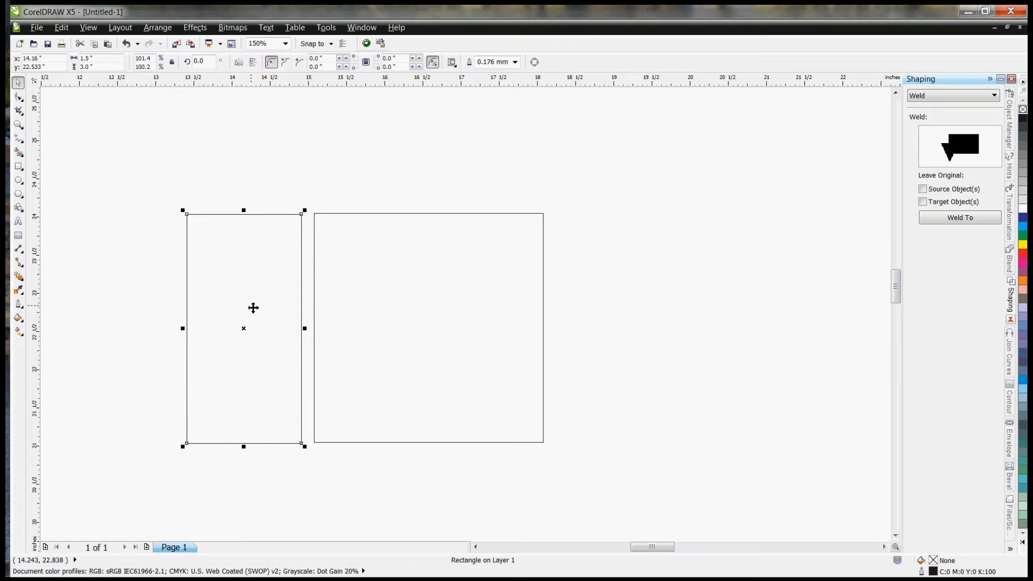
key(ctrl+d)
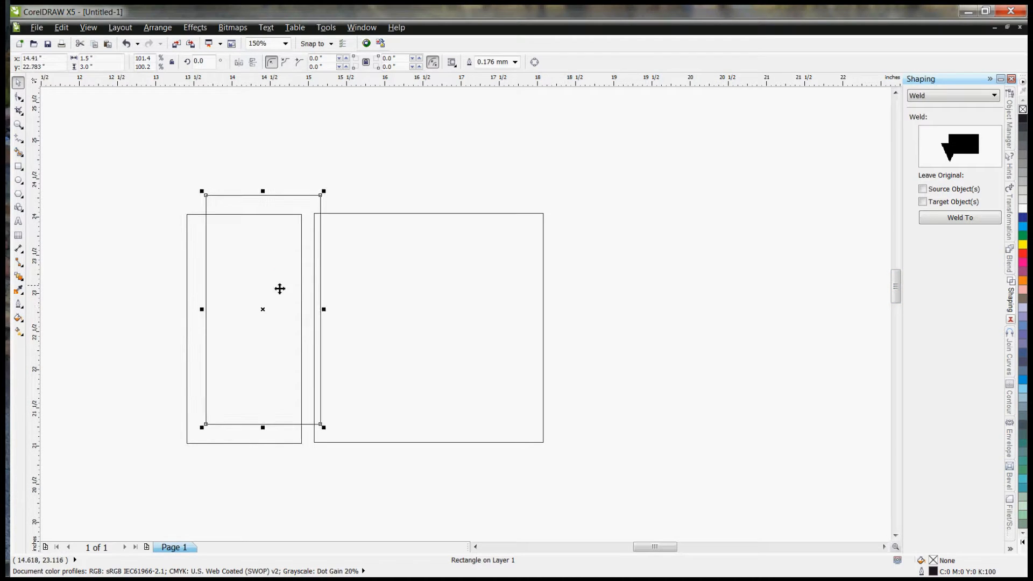
drag(272, 310, 613, 330)
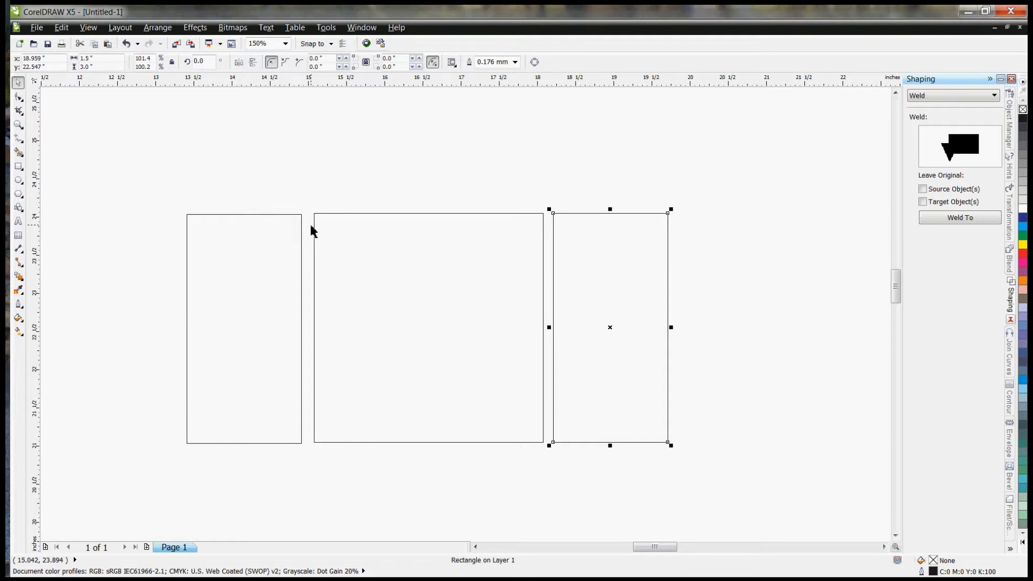
click(19, 167)
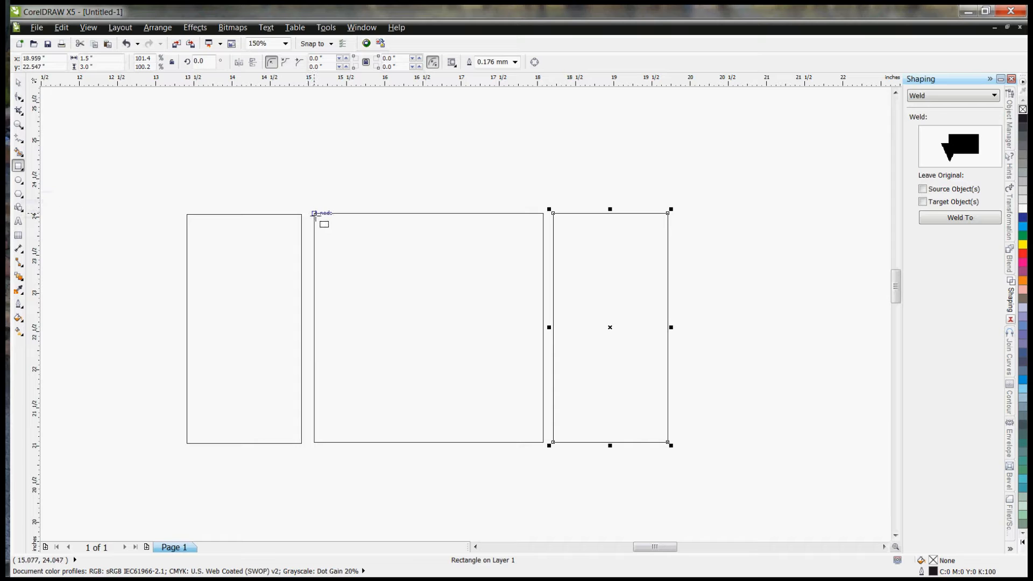
drag(314, 214, 322, 442)
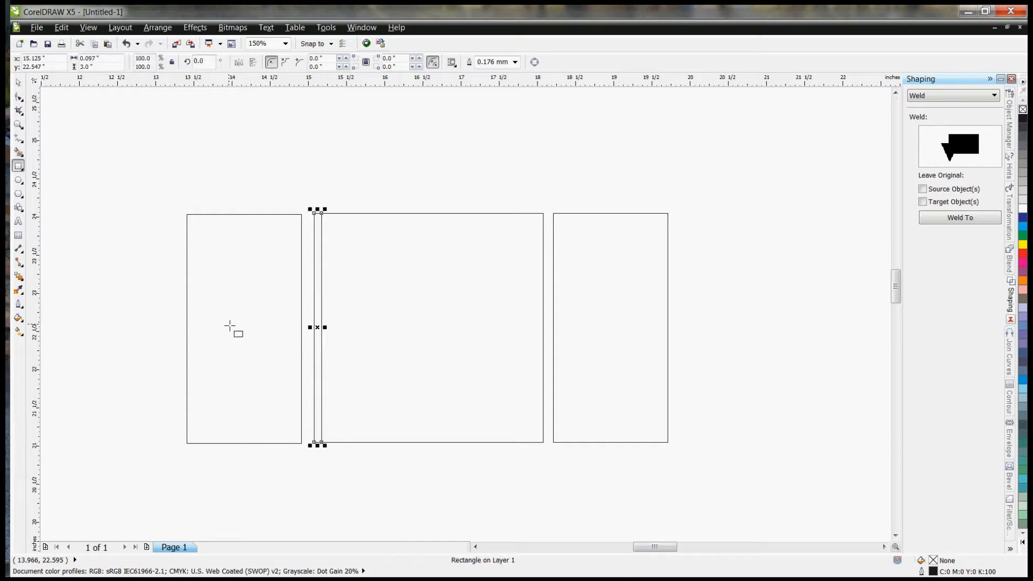
click(18, 82)
click(264, 279)
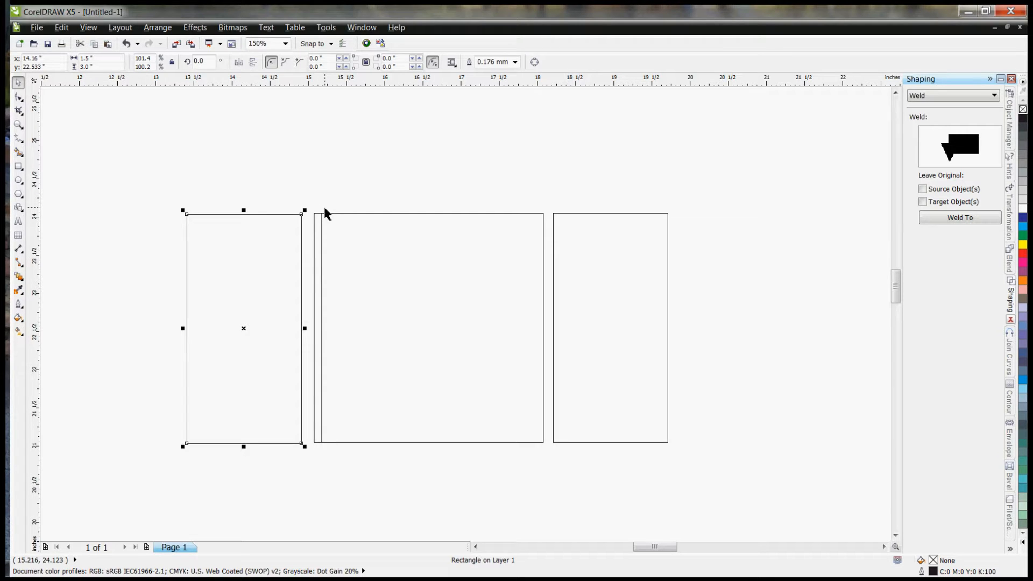
click(318, 252)
key(Delete)
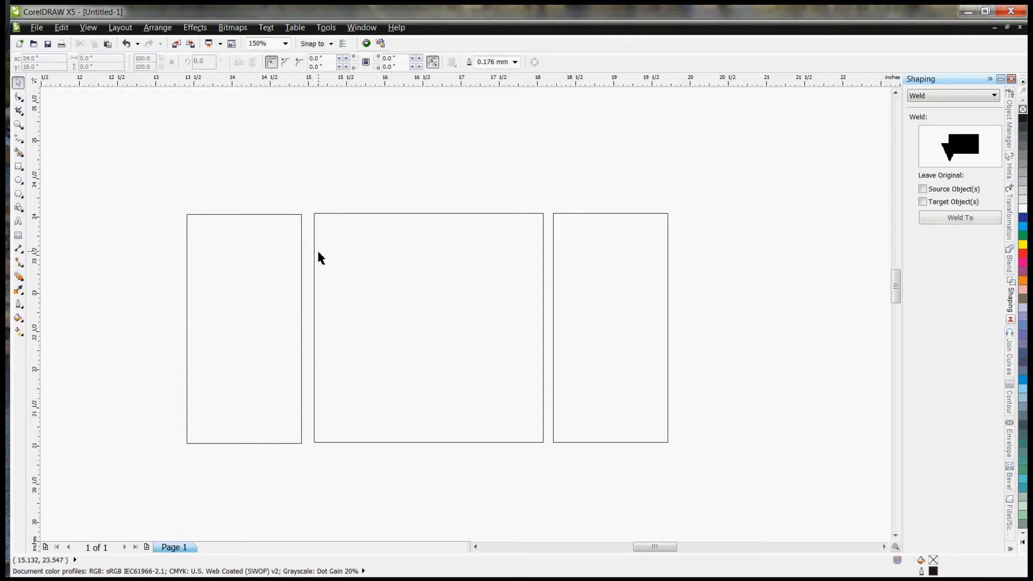
Step: Duplicate the left rectangle, rotate the copy 90 degrees clockwise and place it centred just above the square
click(258, 266)
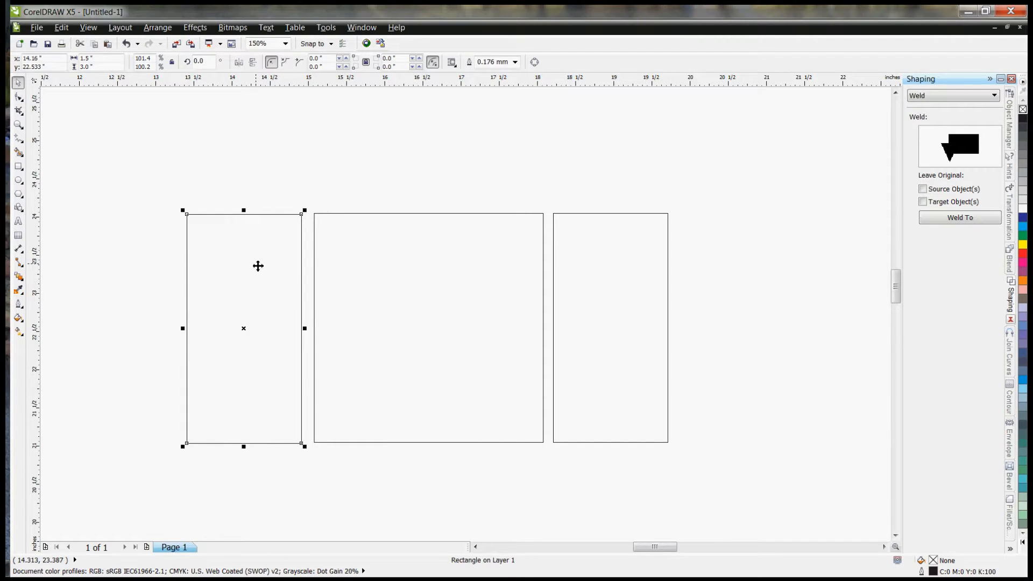
drag(258, 266, 307, 199)
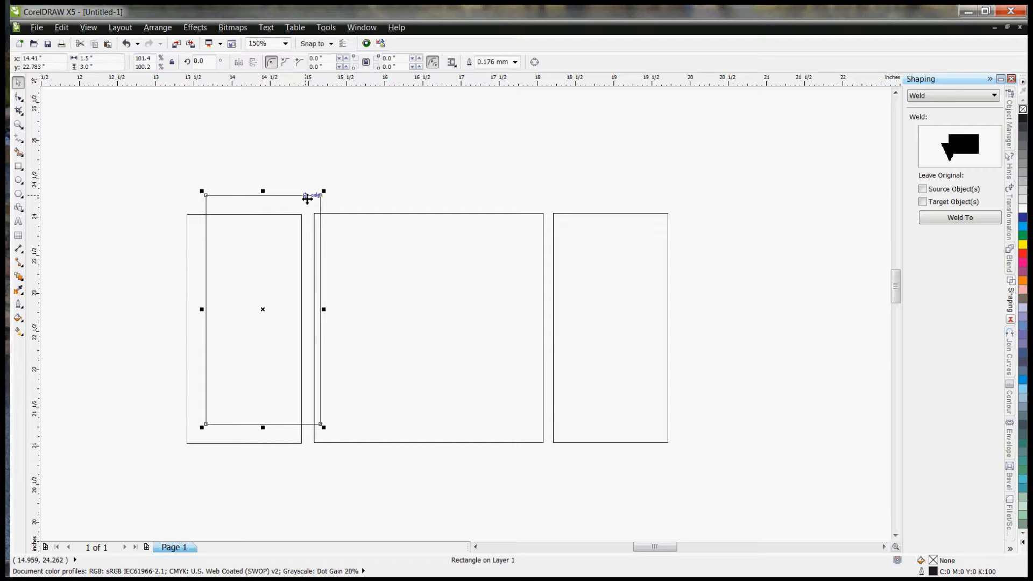
click(299, 198)
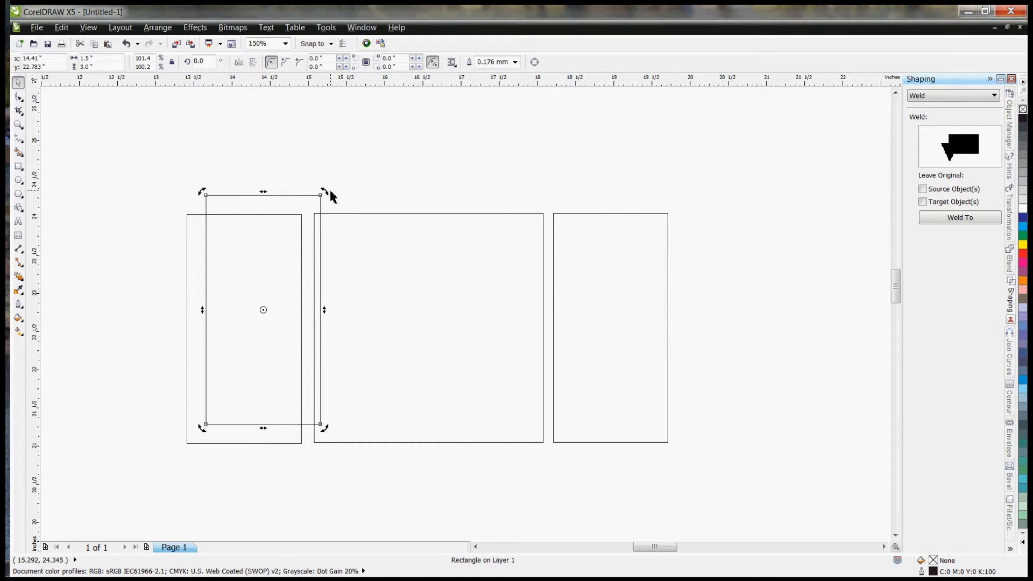
drag(323, 193, 401, 392)
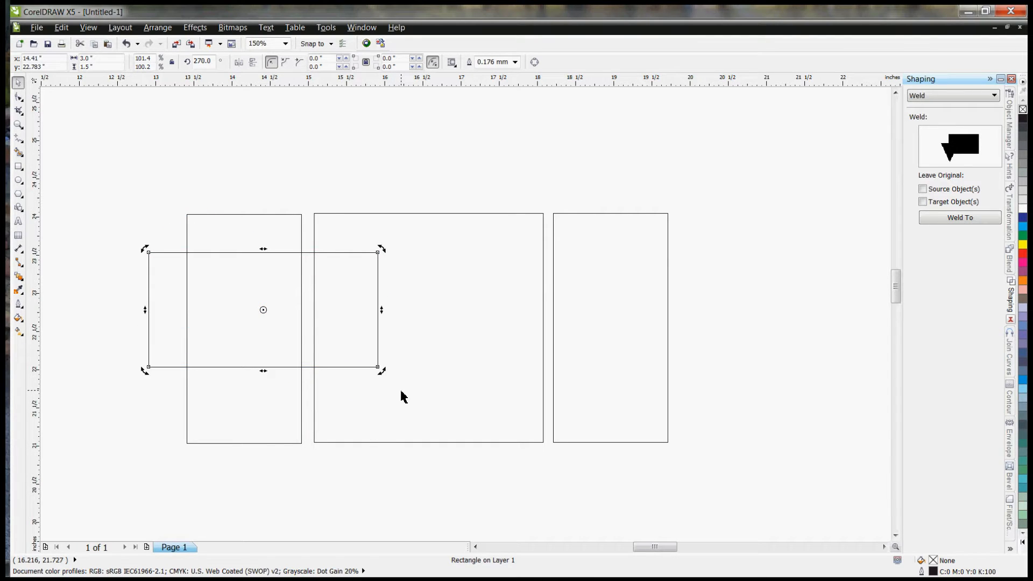
click(311, 330)
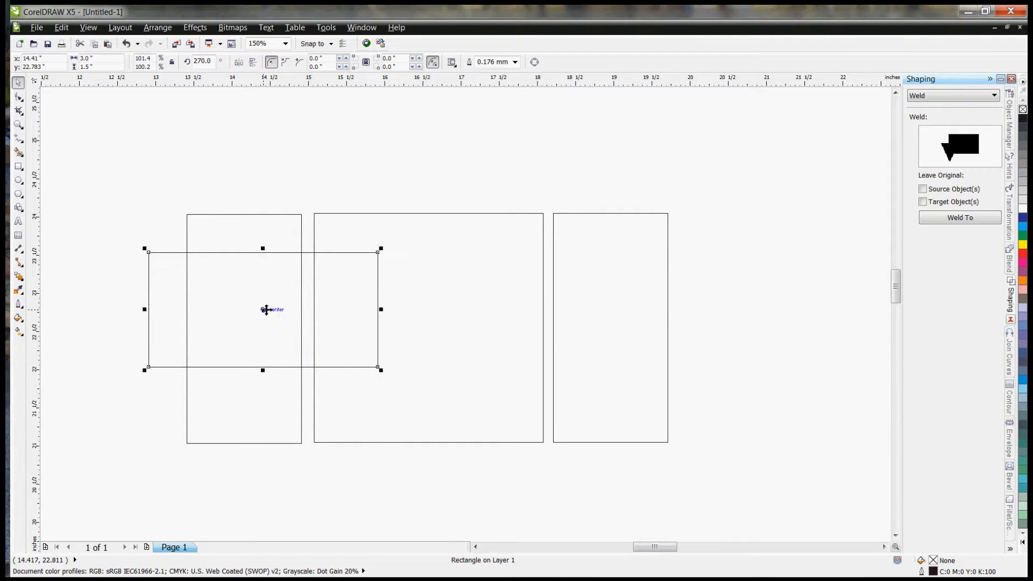
drag(263, 309, 429, 150)
Step: Set the width of the rectangle above the square to 2.75 inches
click(105, 58)
text(2.75)
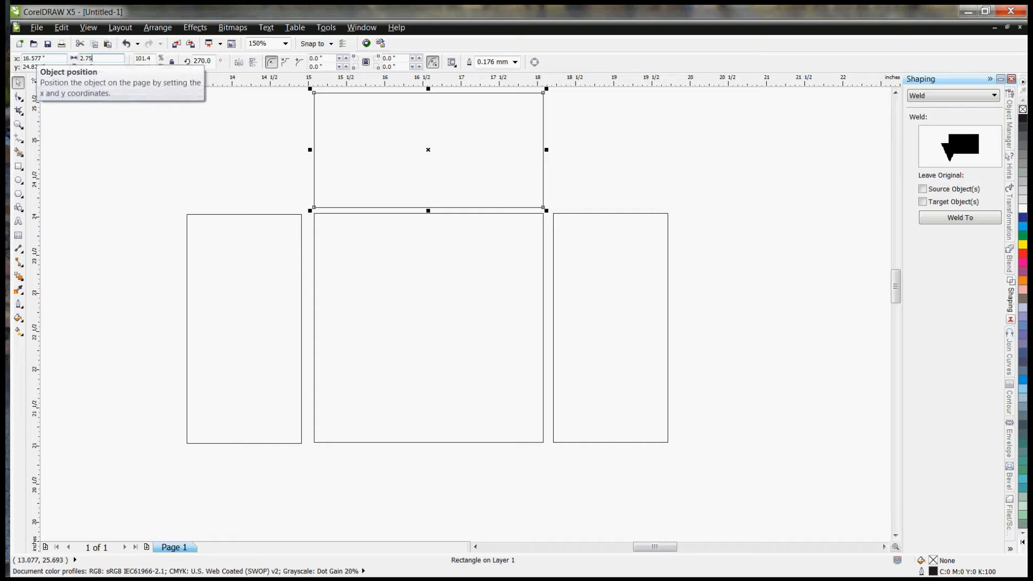
key(Return)
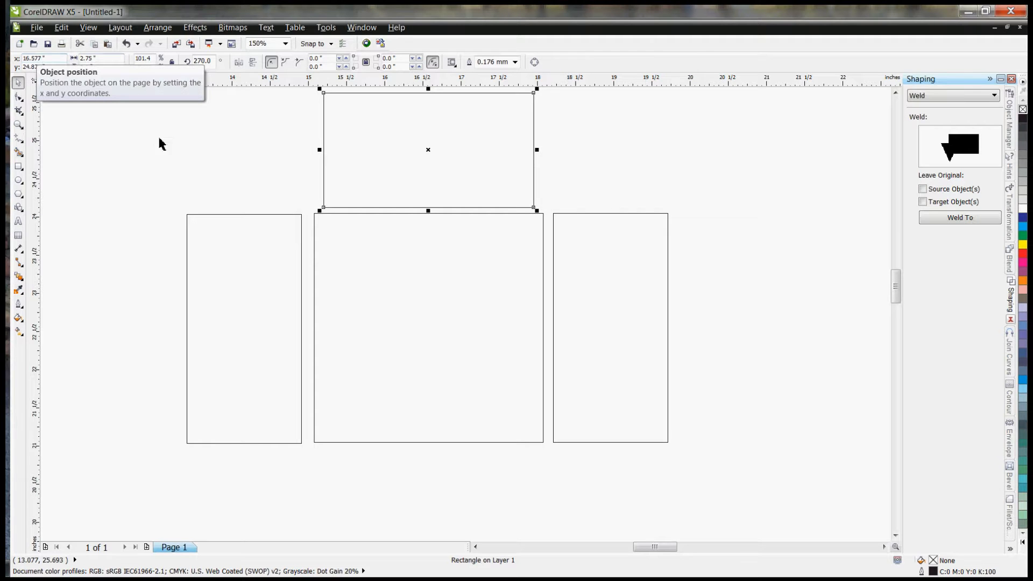
Step: Place a copy of the 2.75-inch-wide upper rectangle directly below the square
key(Tab)
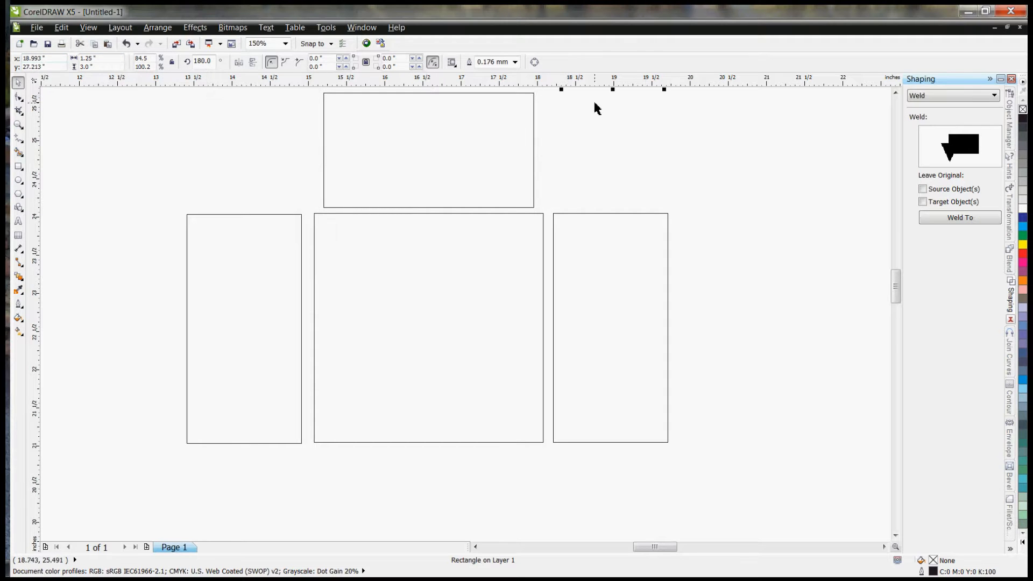
key(F3)
drag(555, 112, 462, 408)
click(489, 337)
click(468, 157)
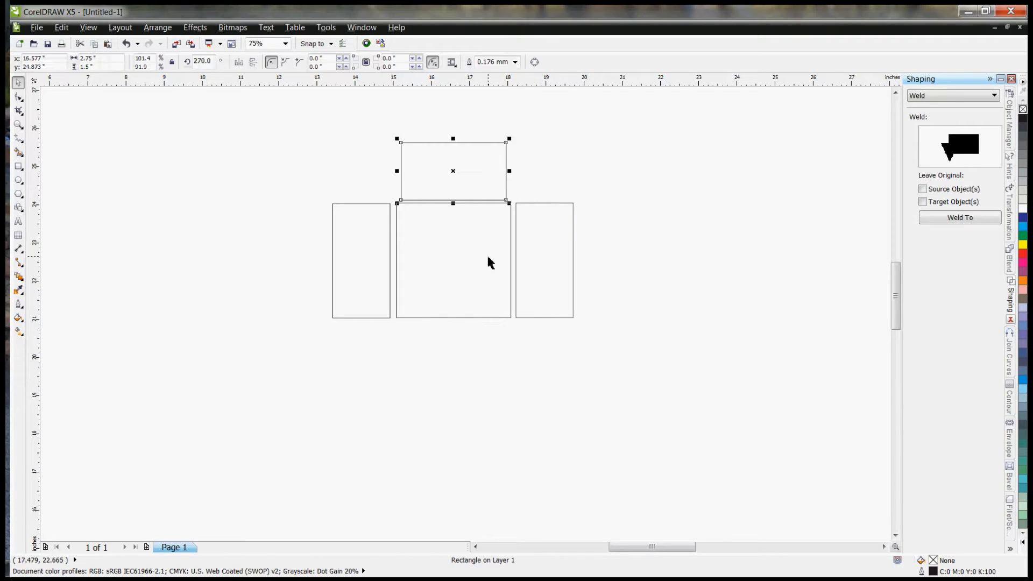
drag(482, 164, 456, 355)
Step: Examine the central square's edges and its spacing to the four surrounding rectangles
scroll(442, 148, up, 1)
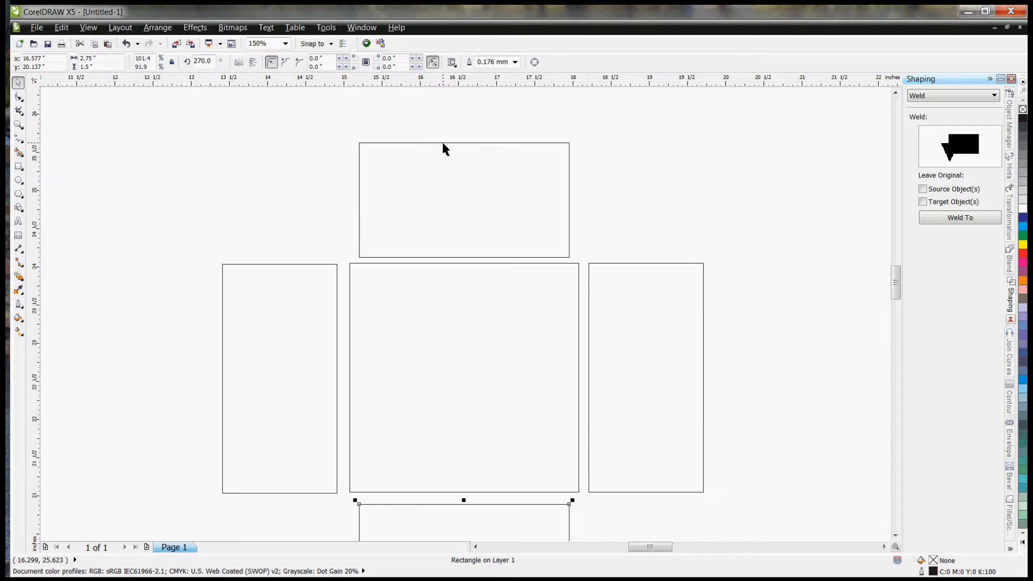
drag(896, 285, 896, 291)
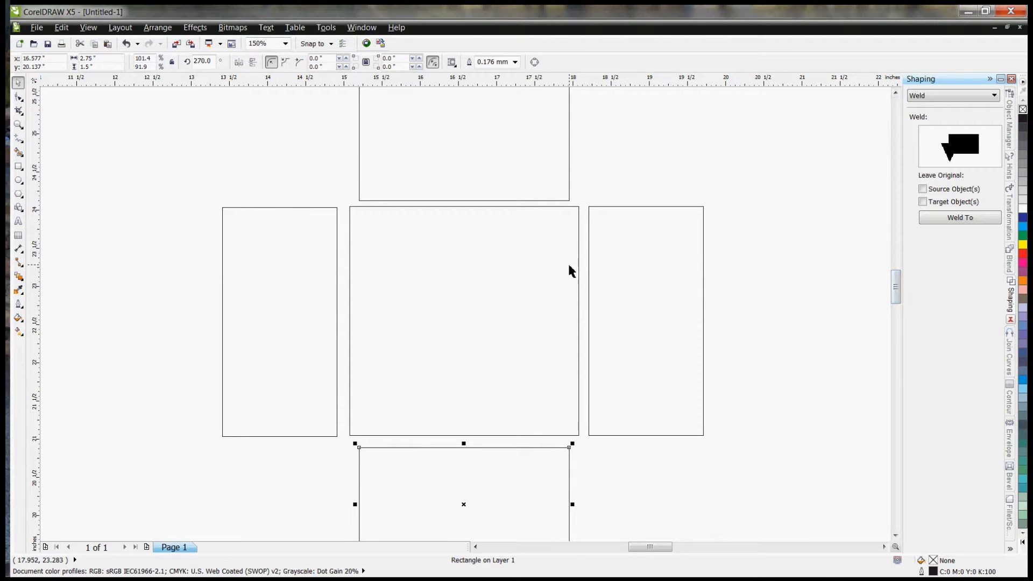
scroll(569, 266, down, 1)
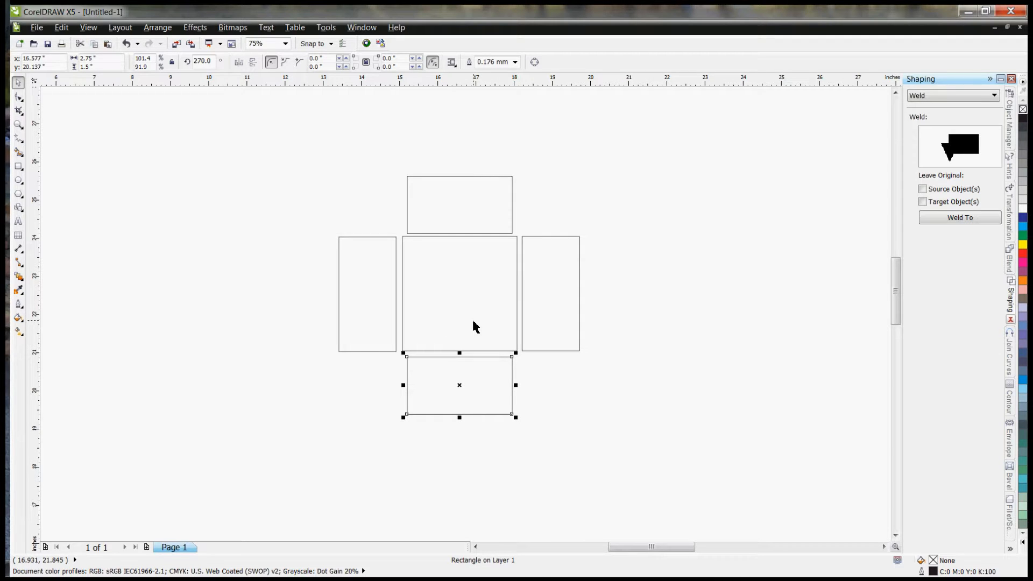
click(401, 256)
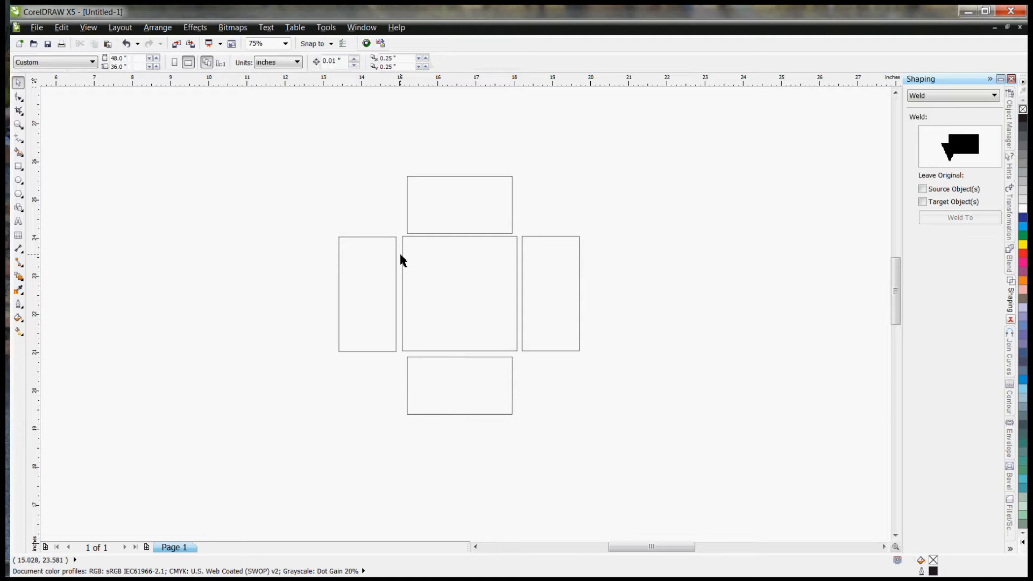
click(427, 265)
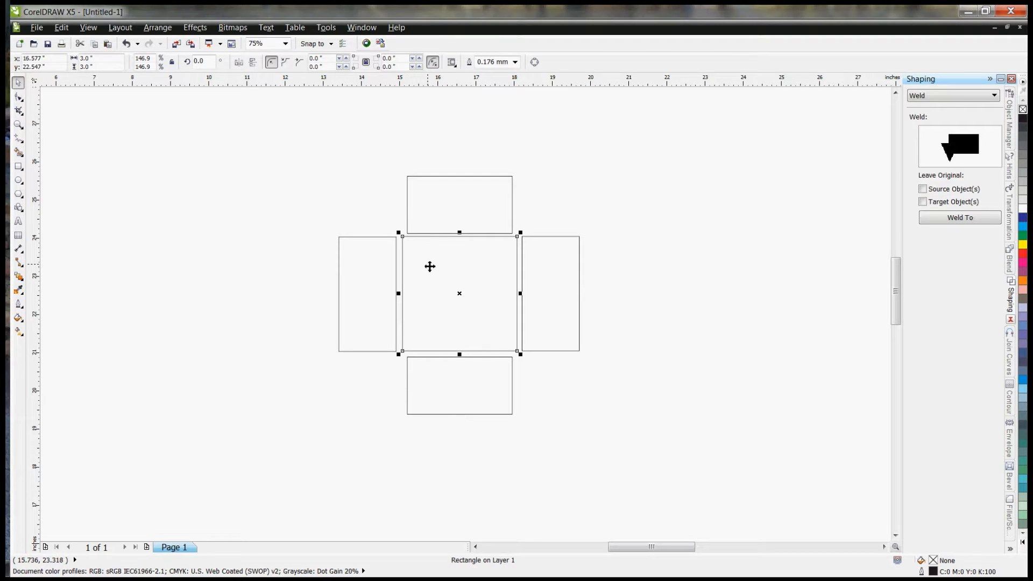
click(637, 293)
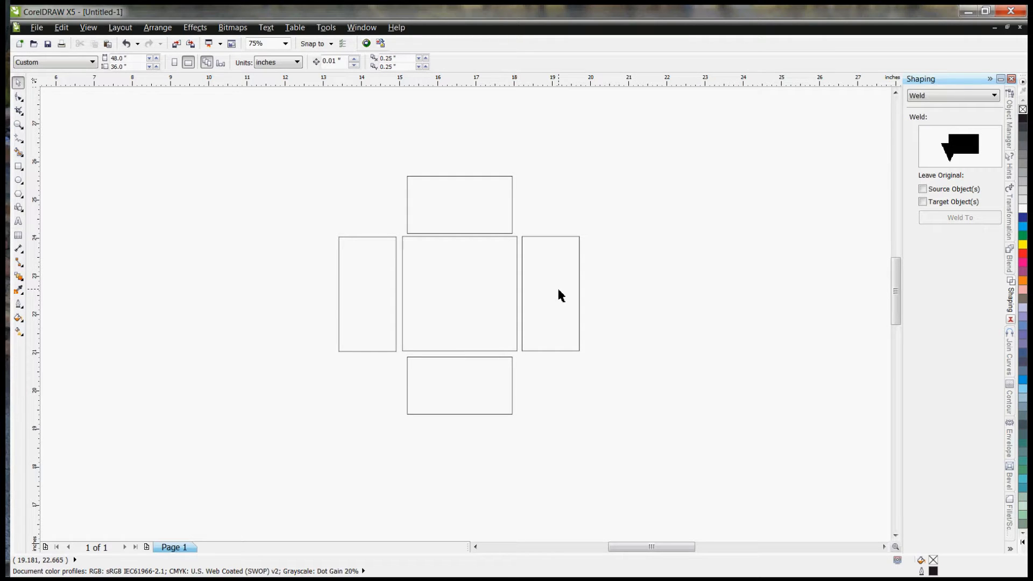
click(518, 294)
scroll(519, 292, up, 2)
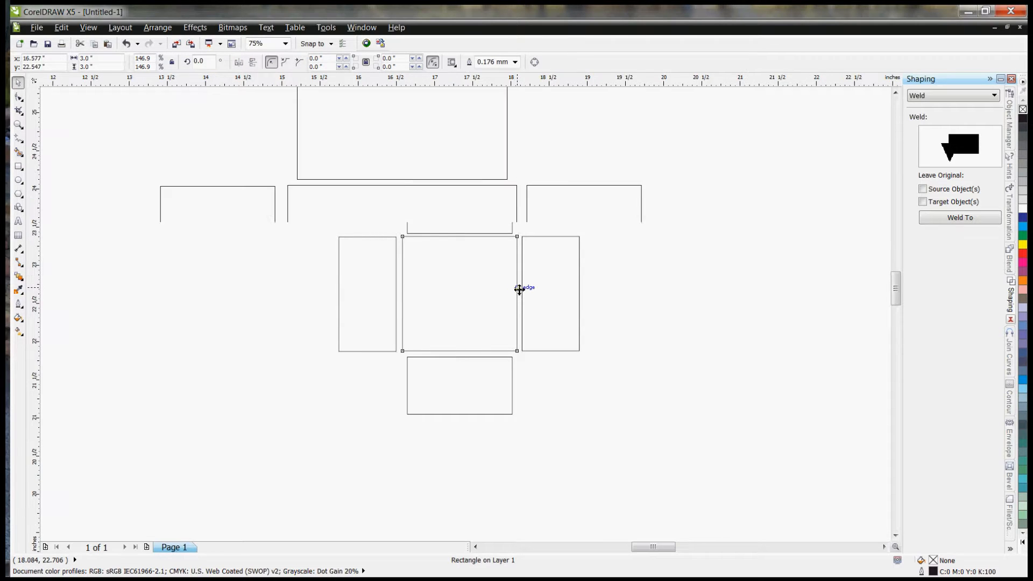
drag(640, 546, 639, 549)
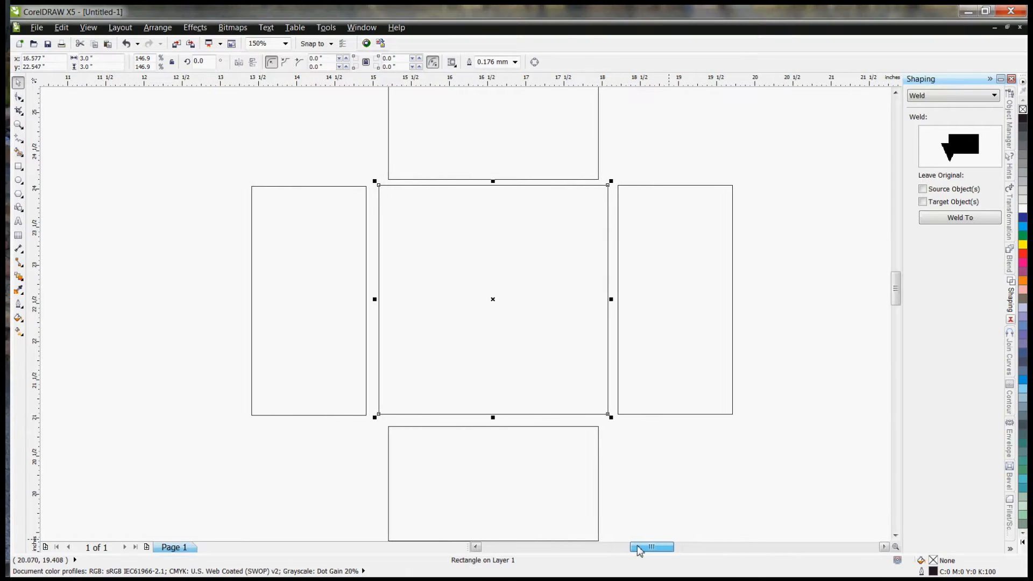
click(672, 489)
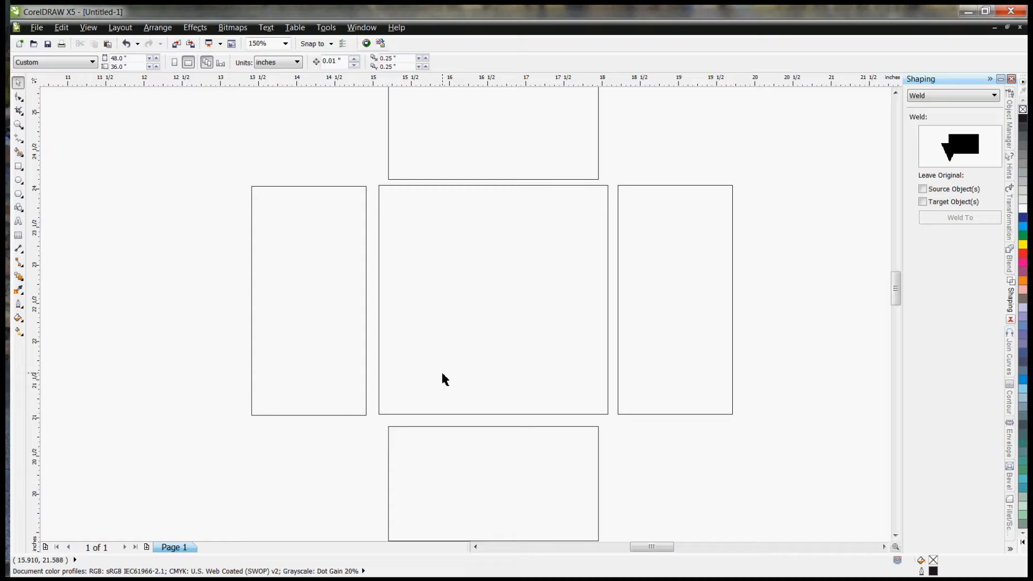
click(366, 236)
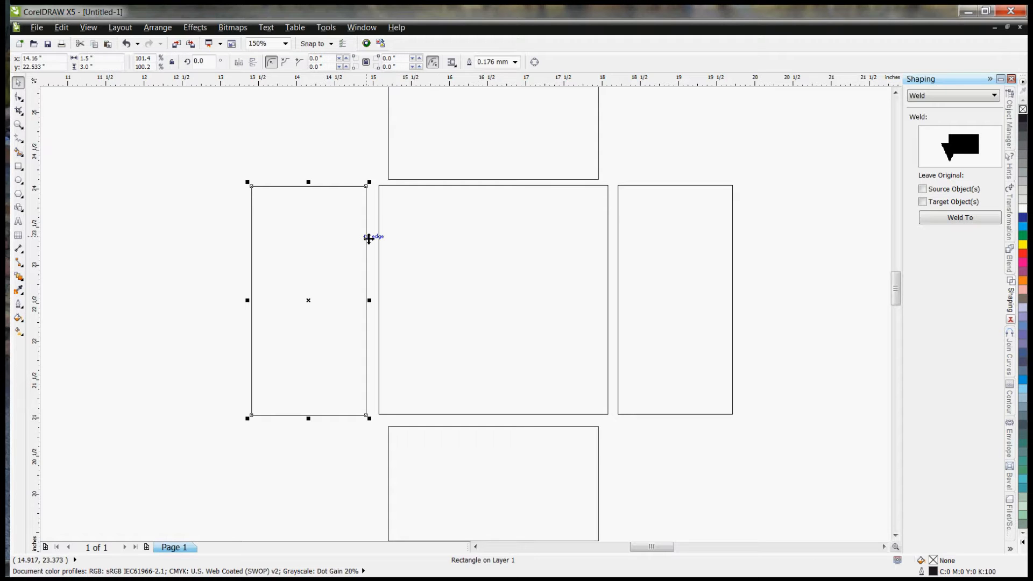
Step: Draw a small rectangle in the empty area left of the panels and size it 0.125 inches wide by 0.25 inches high
click(22, 169)
drag(155, 174, 164, 197)
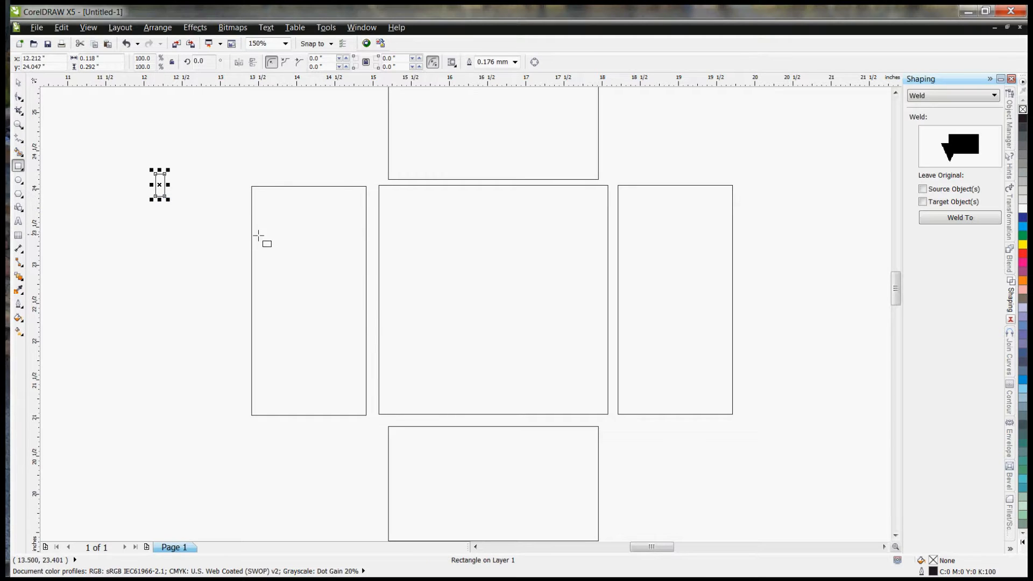
click(106, 58)
text(0.125)
key(Return)
click(106, 68)
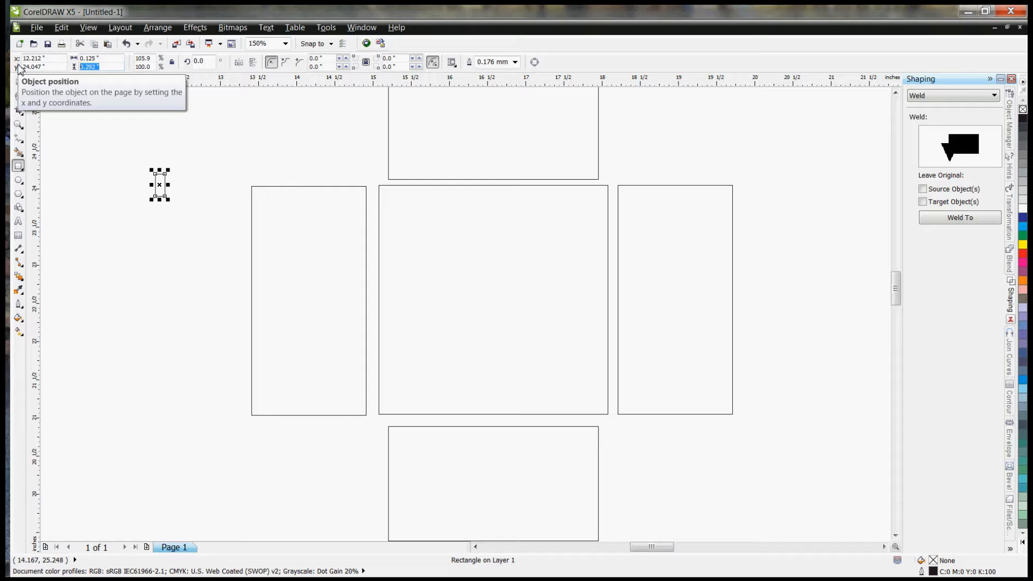
text(.25)
key(Return)
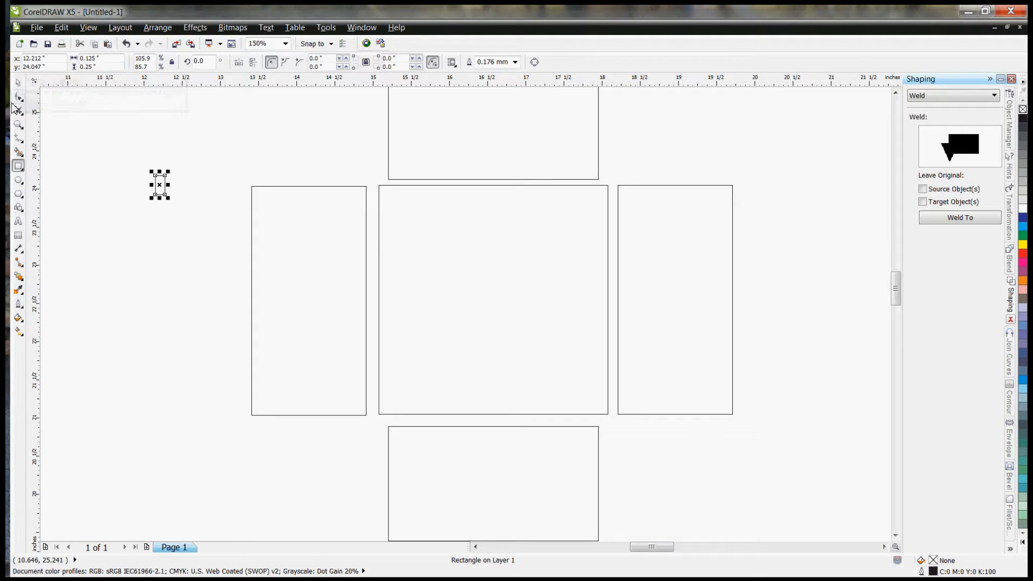
Step: Move the small rectangle into the square's upper-left inside corner and place a copy directly below it
click(18, 82)
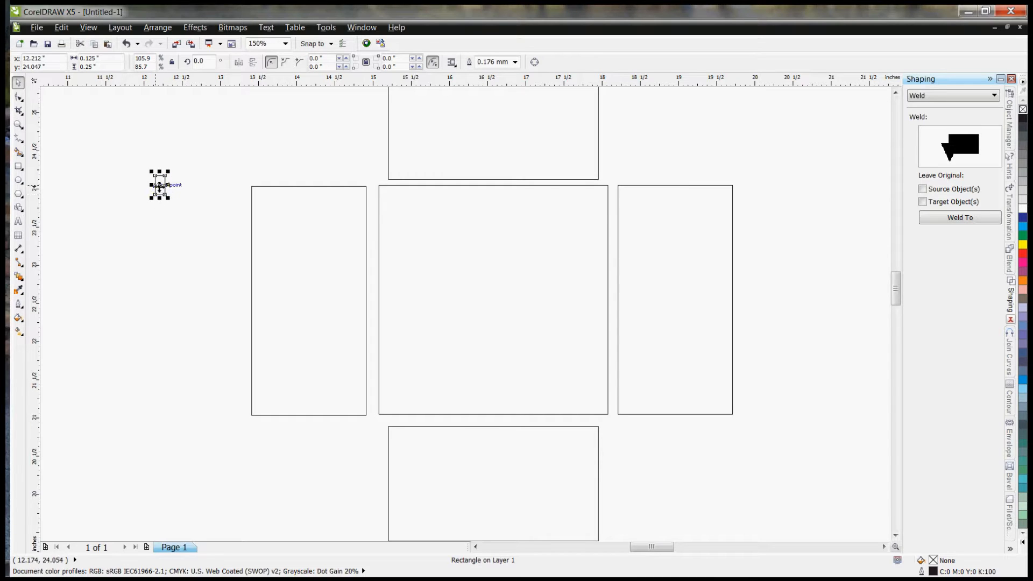
drag(159, 186, 382, 183)
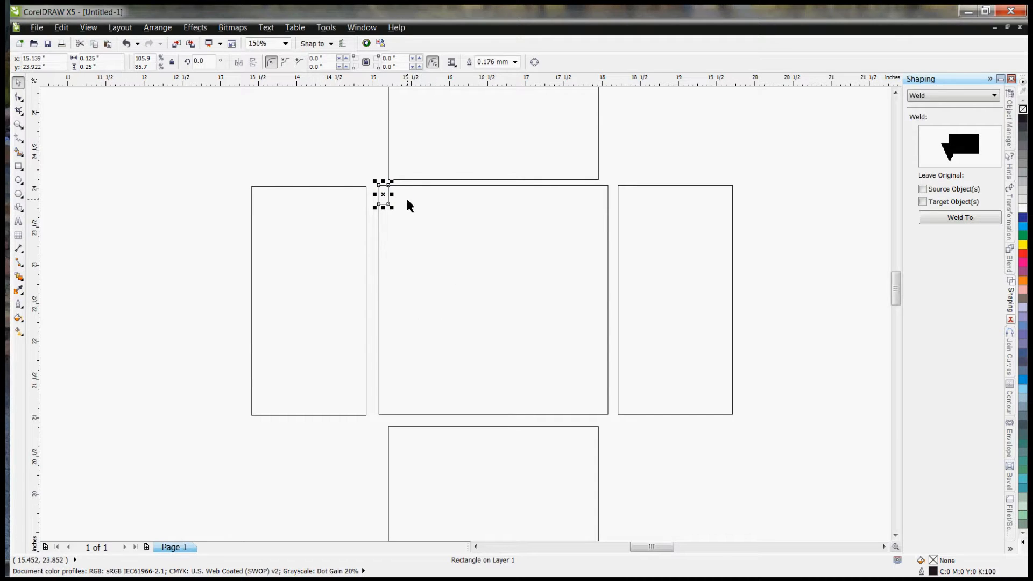
key(ctrl+d)
drag(403, 170, 383, 207)
drag(382, 208, 383, 208)
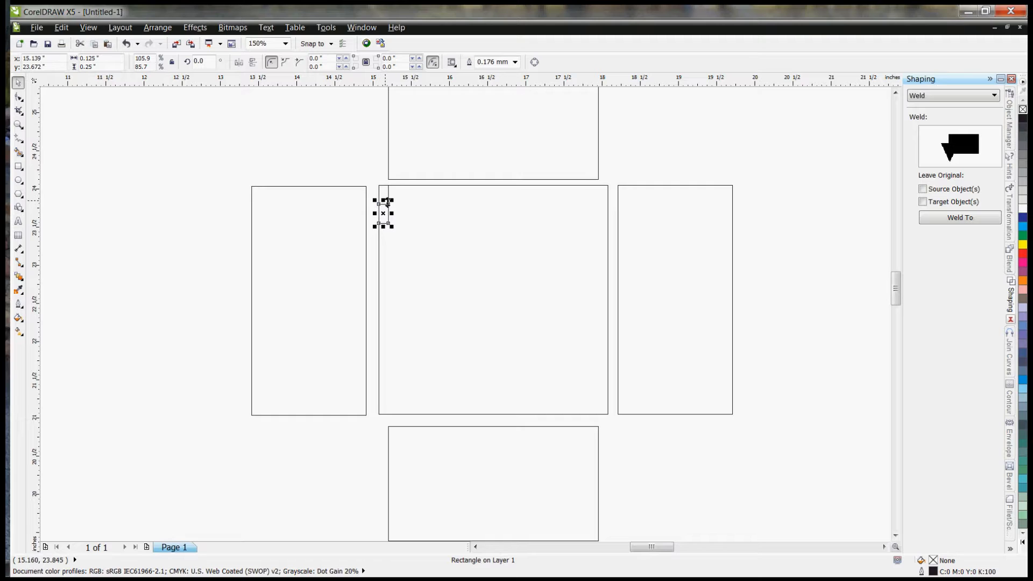
Step: Repeat the small rectangle's duplication down the square's left edge until twelve of them fill its full height
key(ctrl+d)
key(ctrl+d)
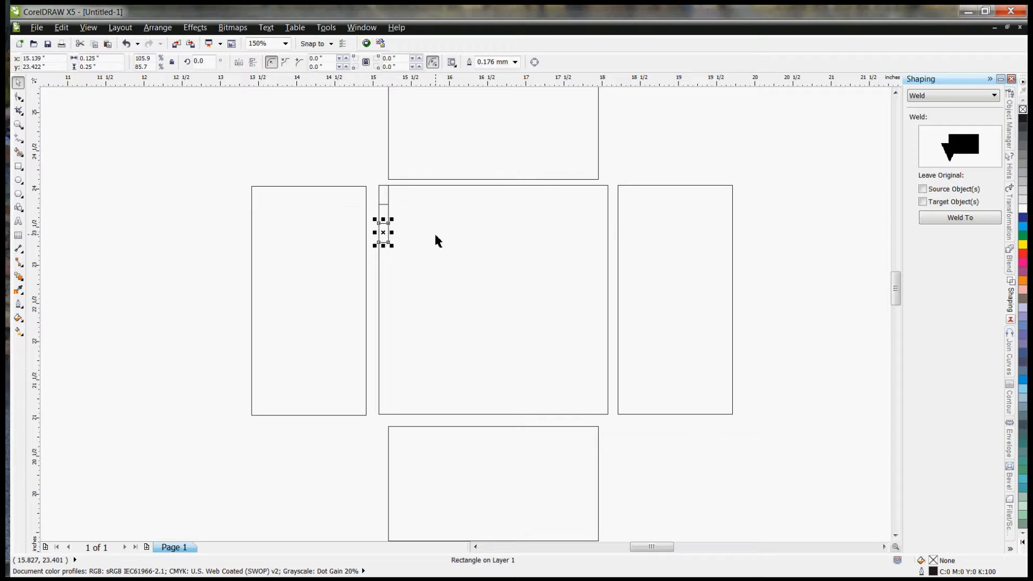
key(ctrl+d)
key(ctrl+d)
key(ctrl+d)
key(ctrl+d)
key(ctrl+d)
key(ctrl+d)
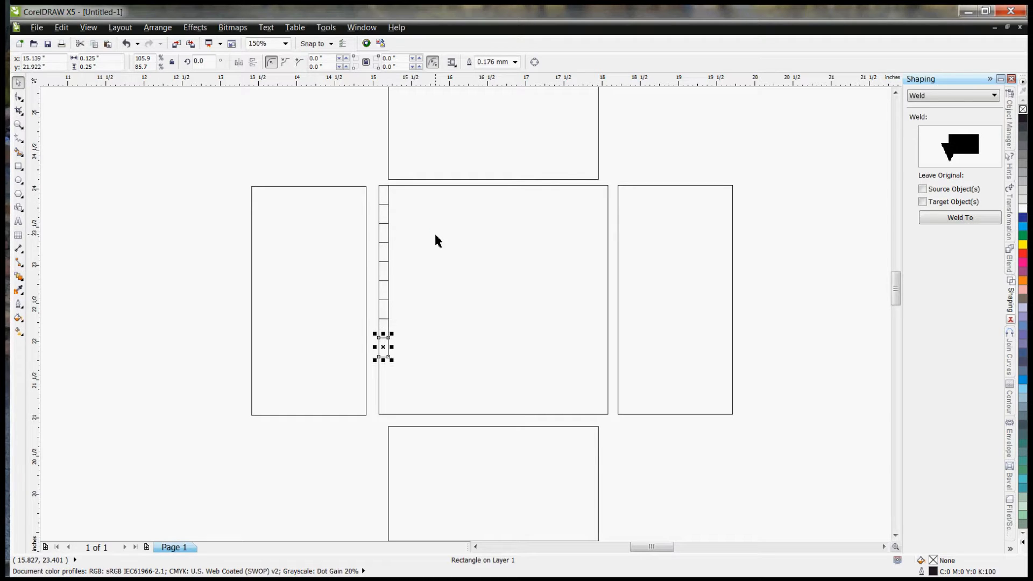
key(ctrl+d)
key(ctrl+d)
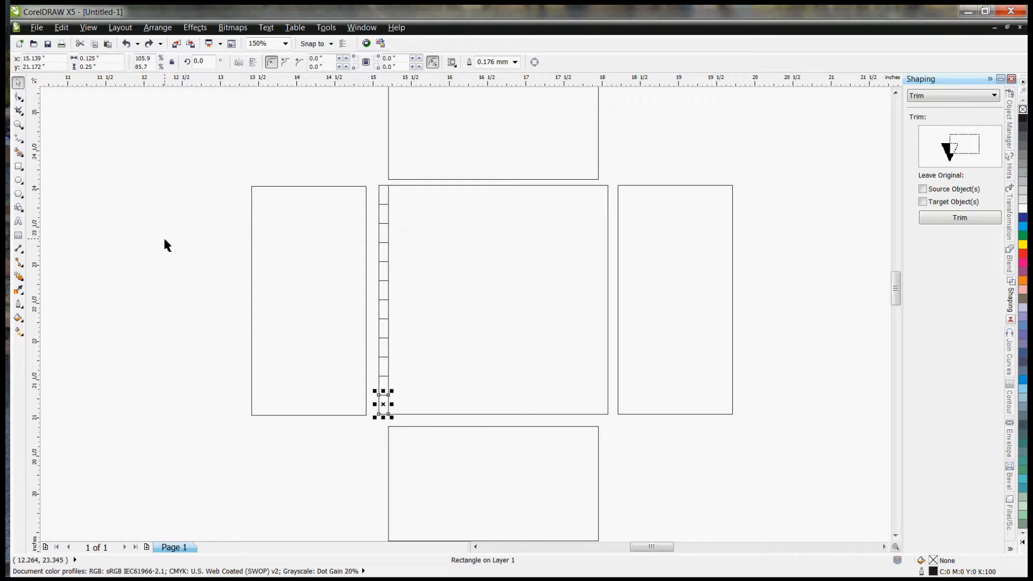
Step: Delete the lowest small rectangle and stretch the remaining eleven as one column to a total height of 3 inches
click(189, 239)
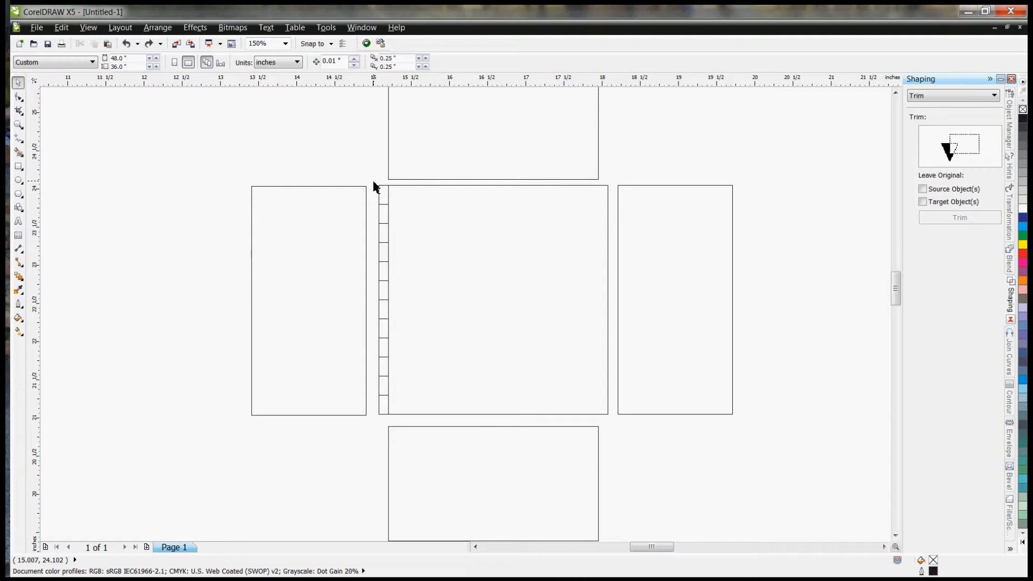
drag(374, 183, 399, 425)
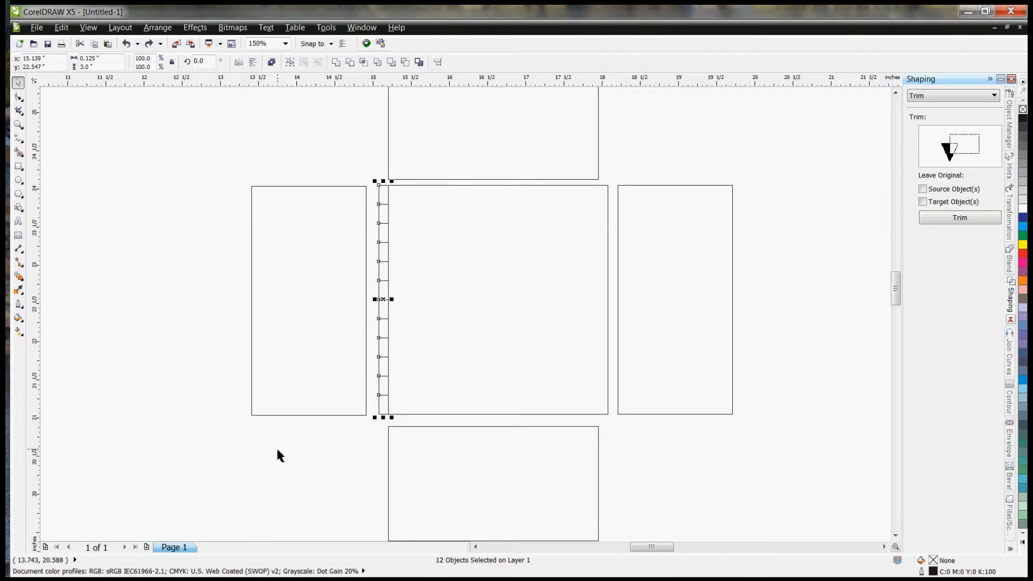
click(344, 441)
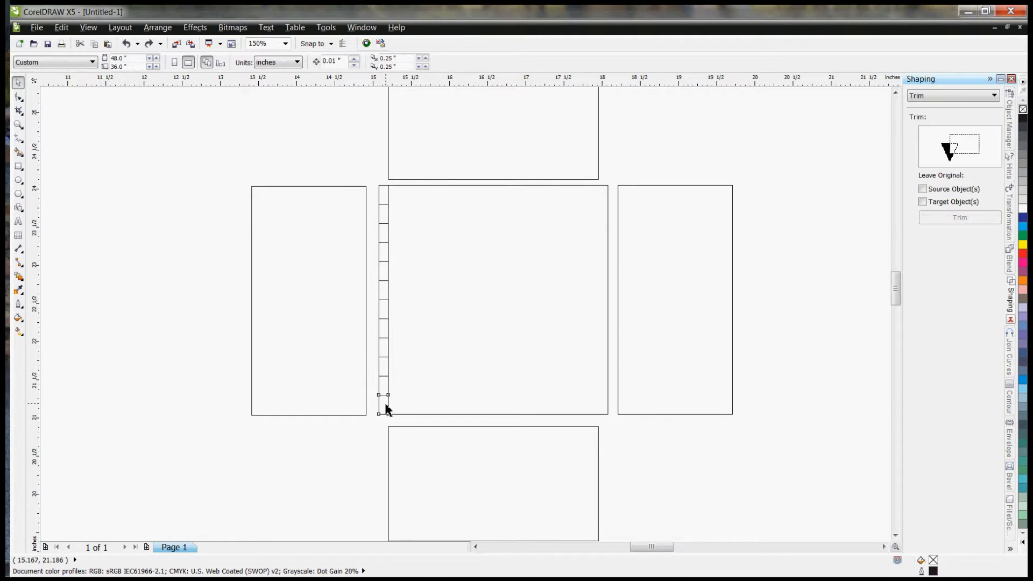
click(385, 405)
key(Delete)
drag(377, 189, 407, 435)
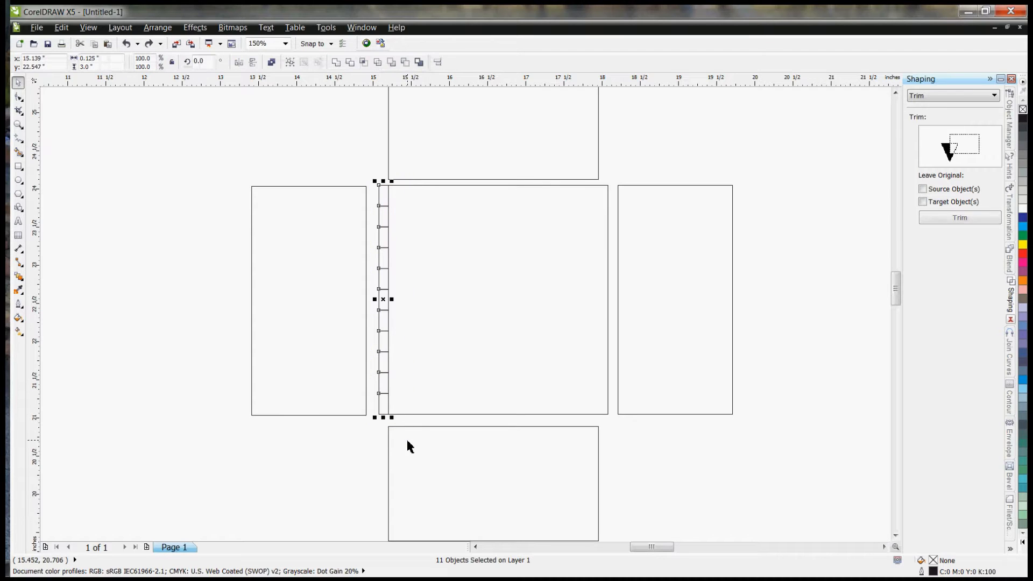
Step: Duplicate the column of eleven small rectangles and set the copy aside in the empty area right of the panels
key(ctrl+d)
drag(401, 279, 820, 292)
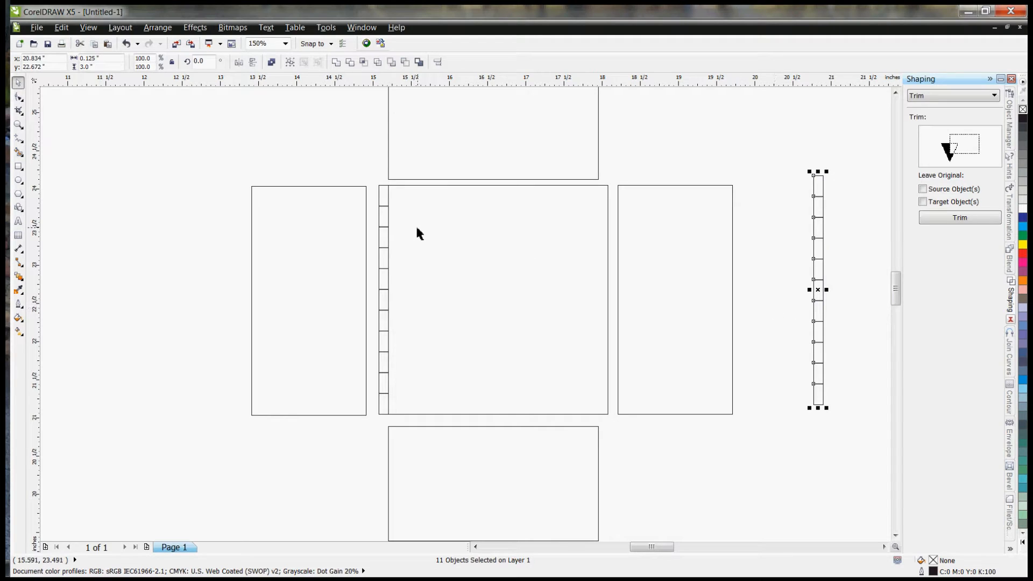
Step: Delete every other small rectangle along the square's left edge, starting with the topmost and ending with the lowest
click(383, 219)
shift+click(383, 264)
shift+click(384, 307)
shift+click(381, 339)
click(383, 401)
shift+click(388, 361)
shift+click(388, 322)
shift+click(386, 277)
shift+click(385, 236)
shift+click(384, 197)
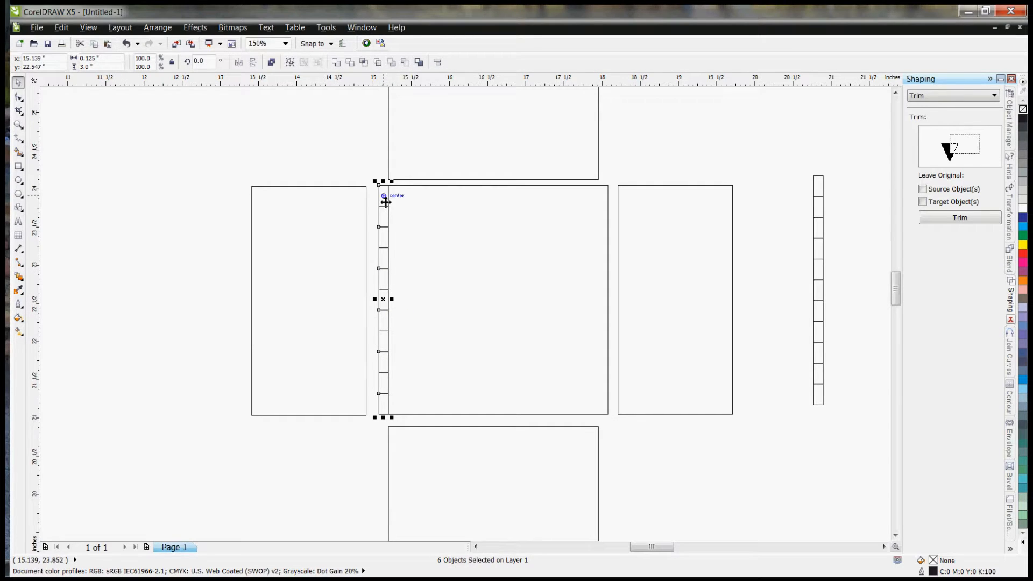
key(Delete)
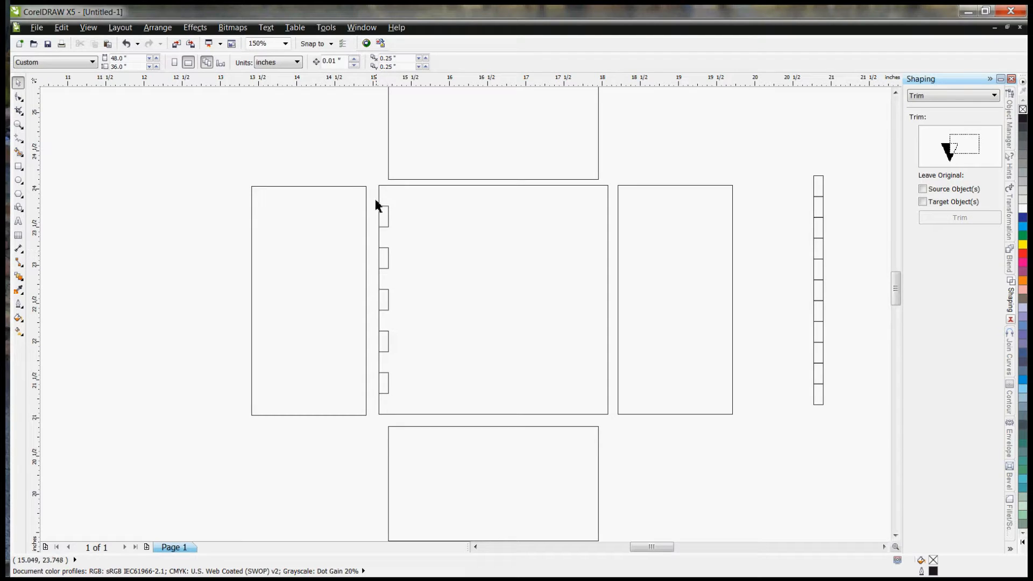
Step: Combine the five remaining small rectangles on the square's left edge into one object
drag(373, 198, 405, 415)
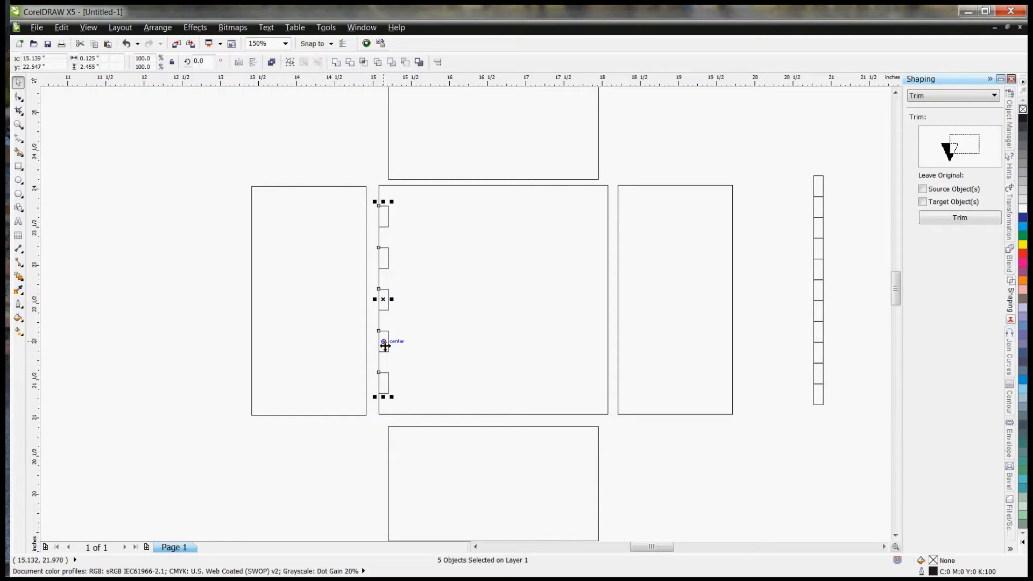
right_click(384, 351)
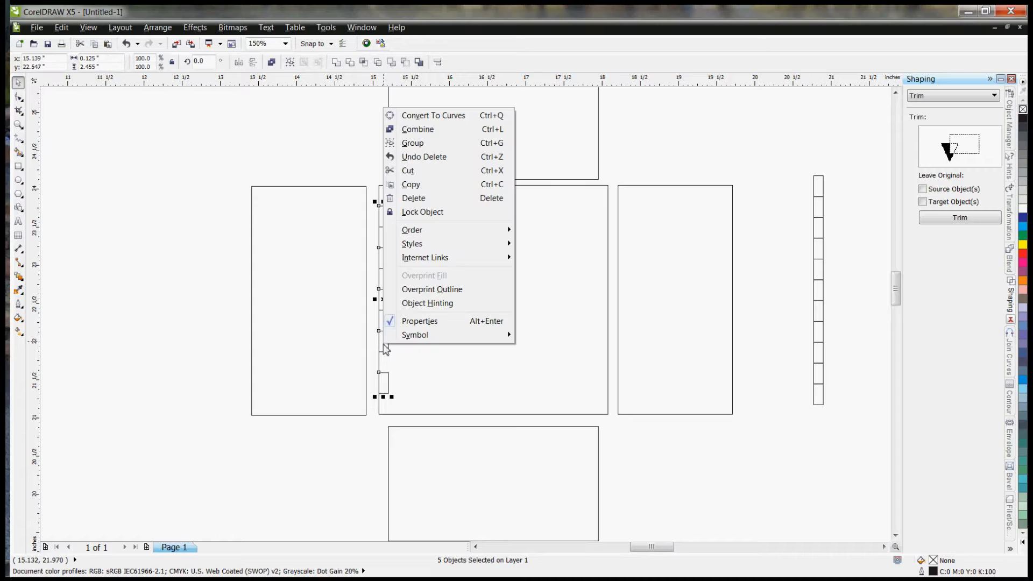
click(418, 130)
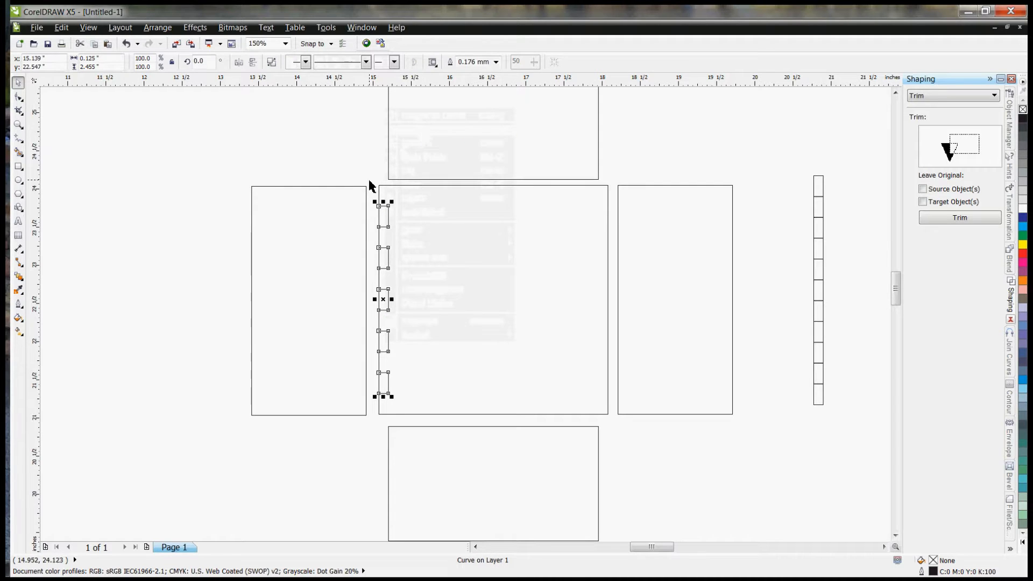
key(Escape)
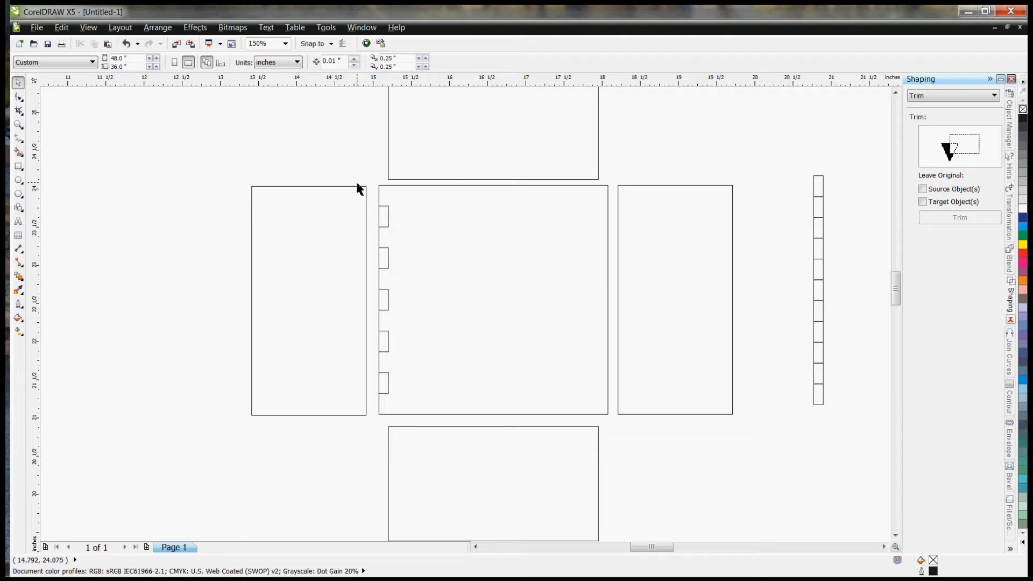
Step: Duplicate the combined set of five rectangles and align the copy inside the square's right edge
click(388, 218)
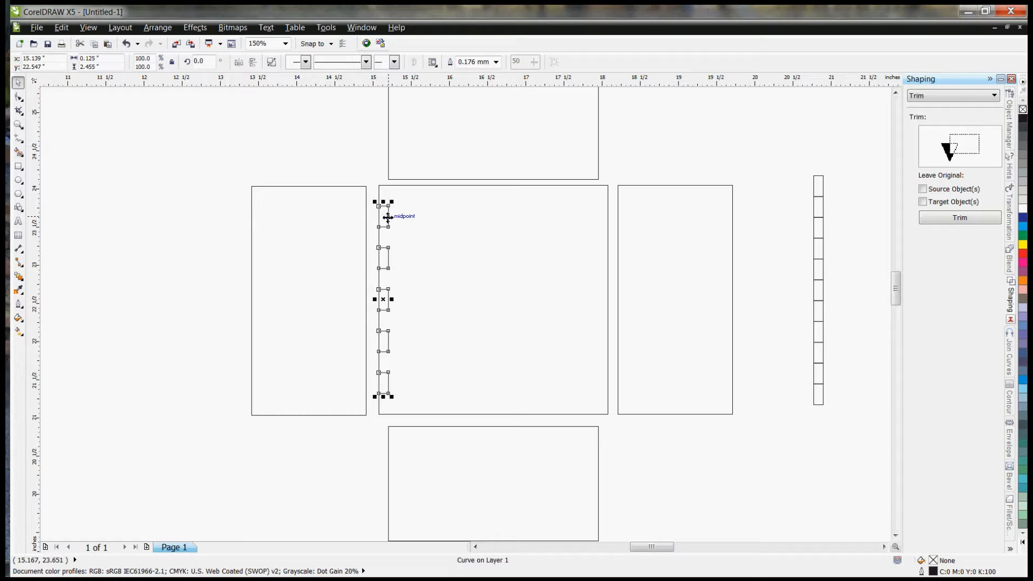
key(ctrl+d)
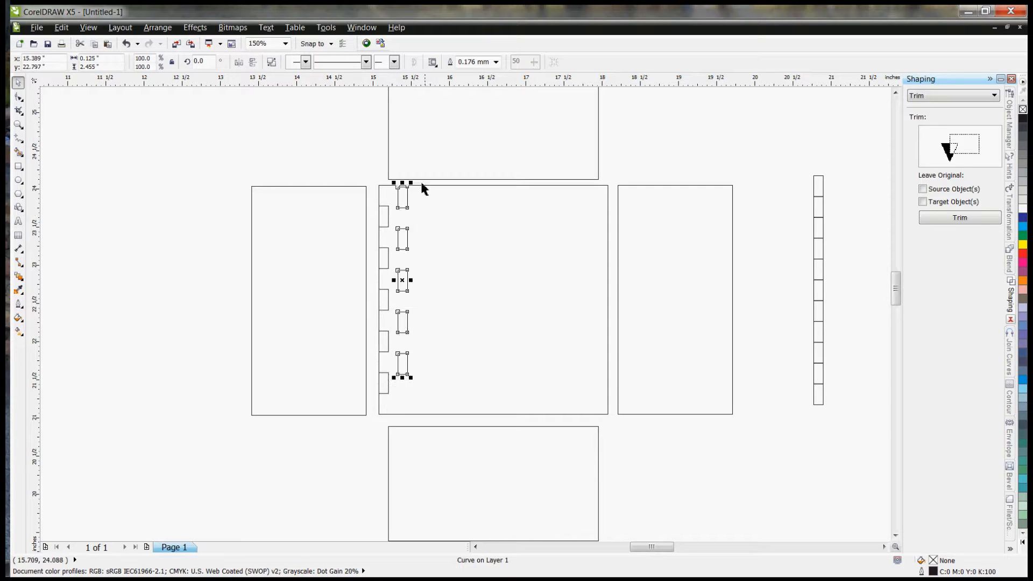
drag(411, 188, 609, 239)
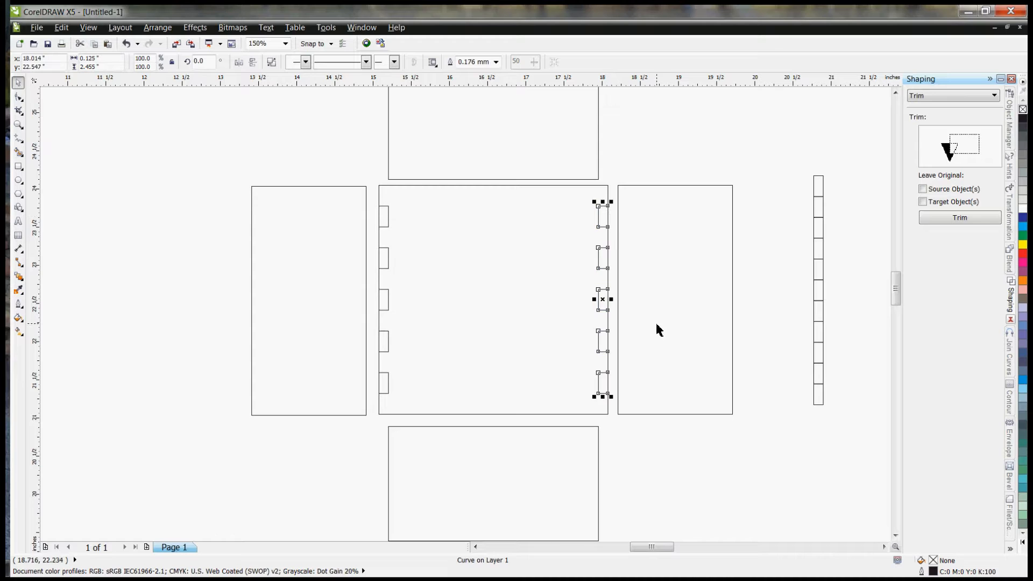
click(785, 404)
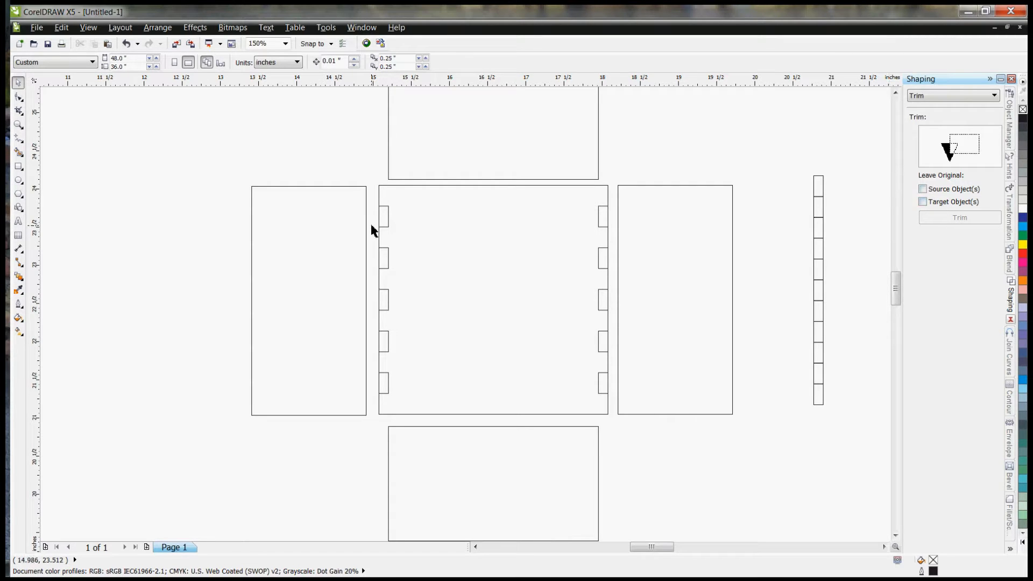
Step: Trim the central square with the combined rectangles on its left edge to cut the notches there
click(385, 218)
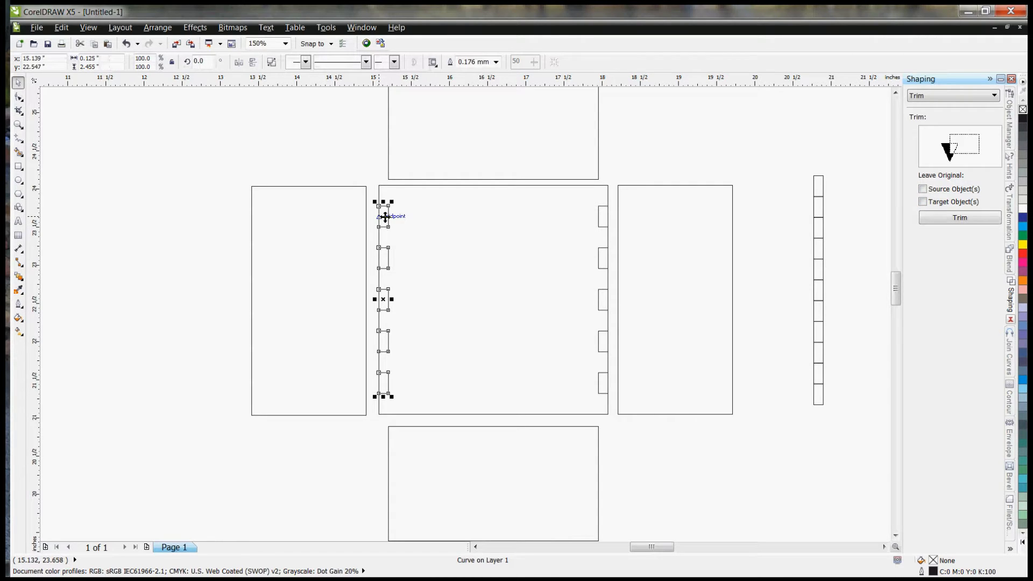
click(974, 222)
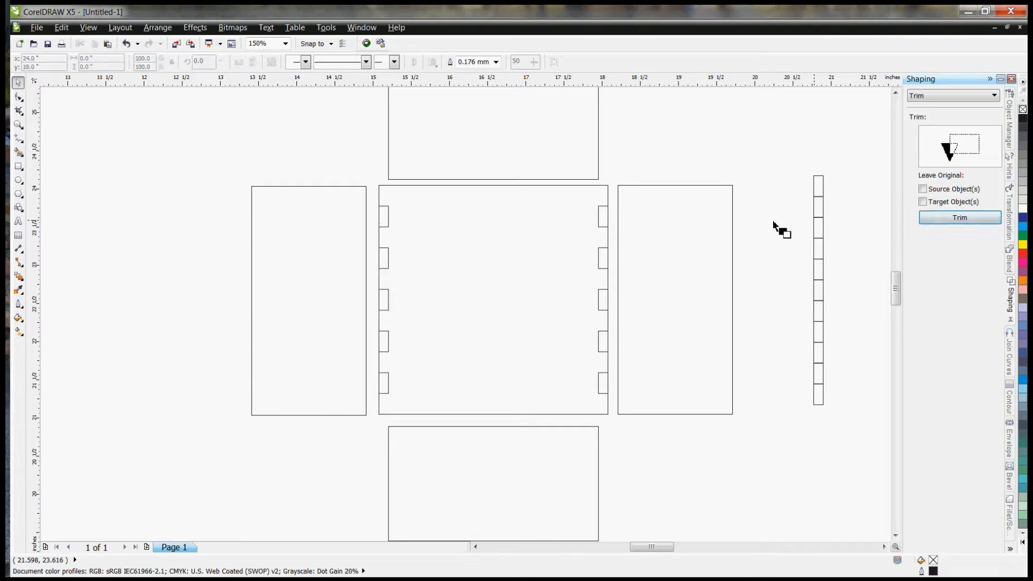
click(460, 242)
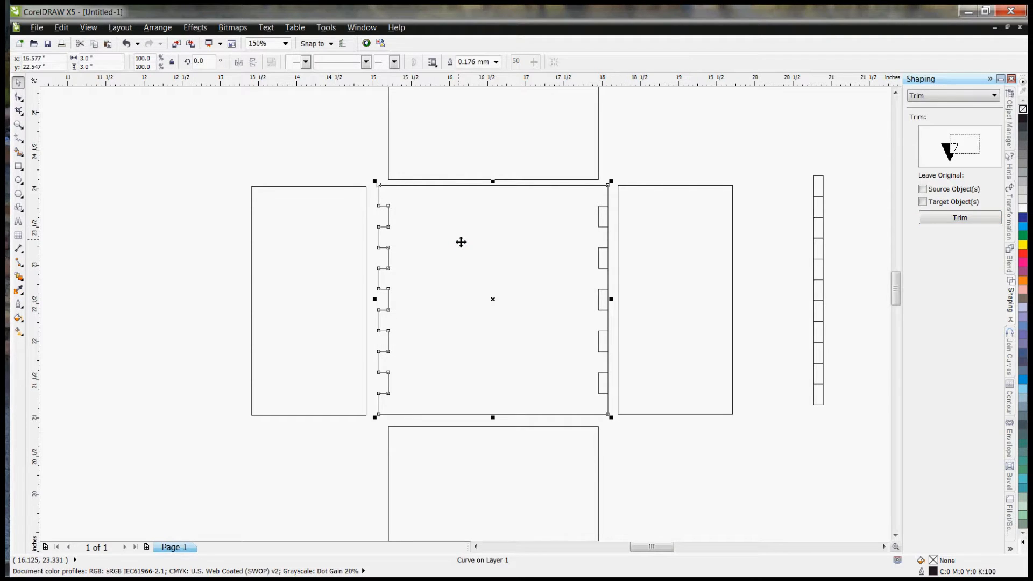
click(558, 182)
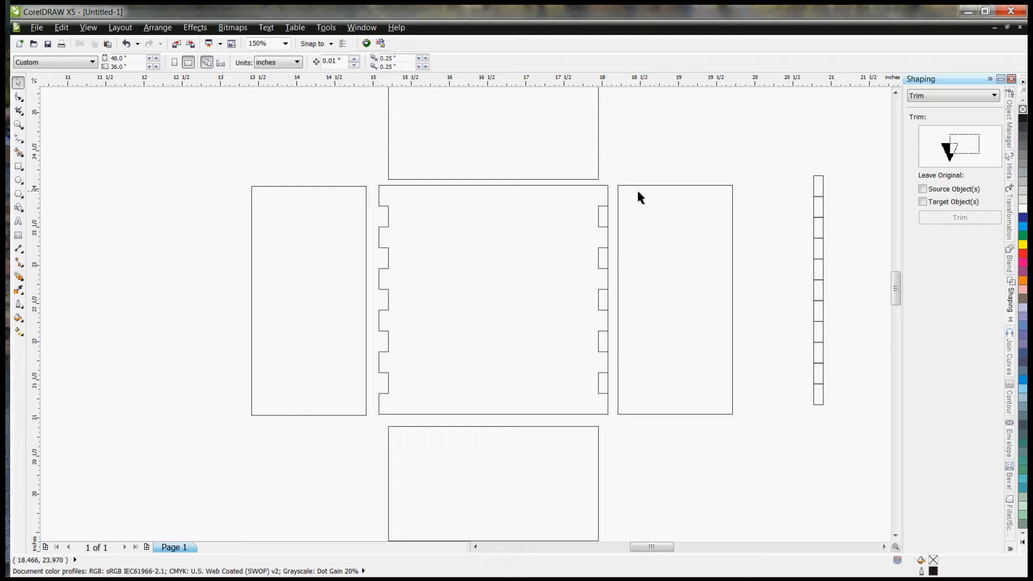
Step: Trim the central square with the combined rectangles on its right edge to cut the matching notches
click(603, 220)
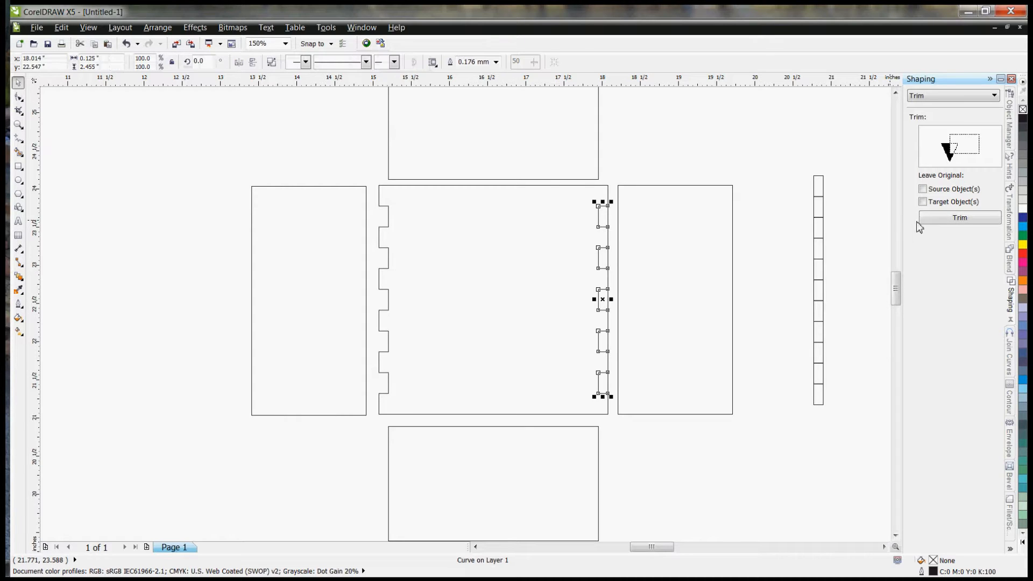
click(956, 219)
click(530, 233)
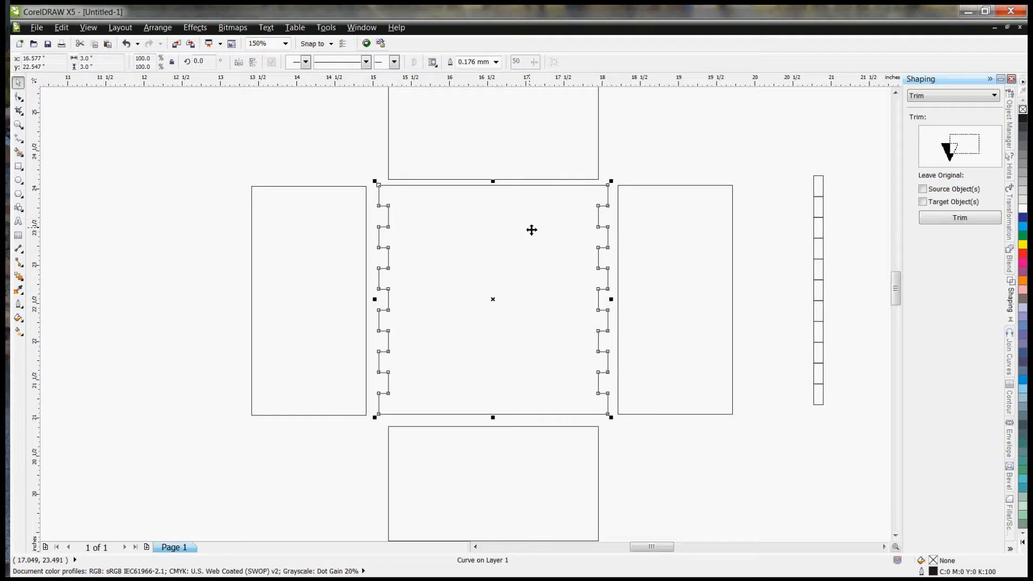
click(647, 177)
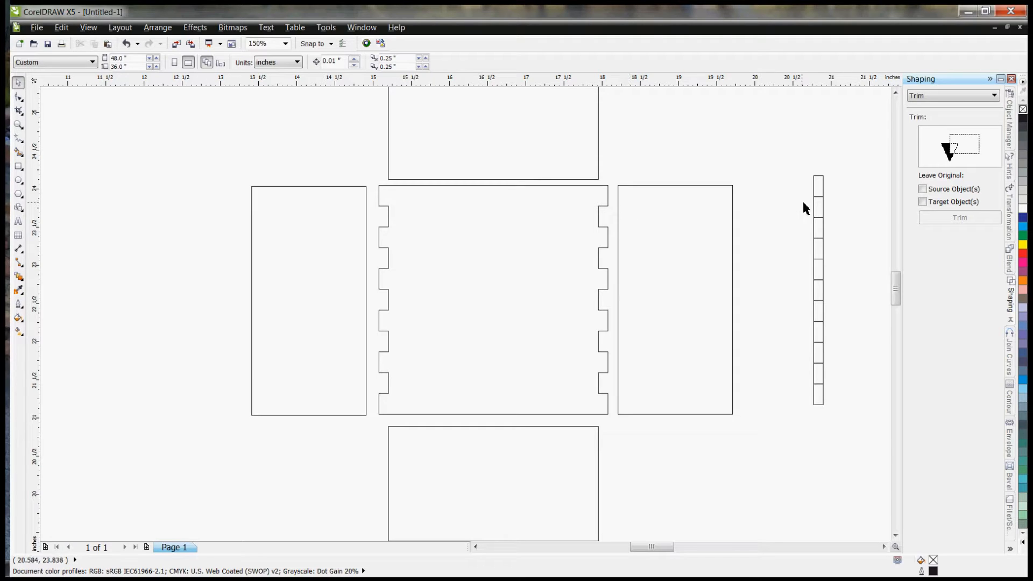
Step: Duplicate the spare column of eleven rectangles and align the copy inside the right panel's left edge
click(668, 227)
click(328, 243)
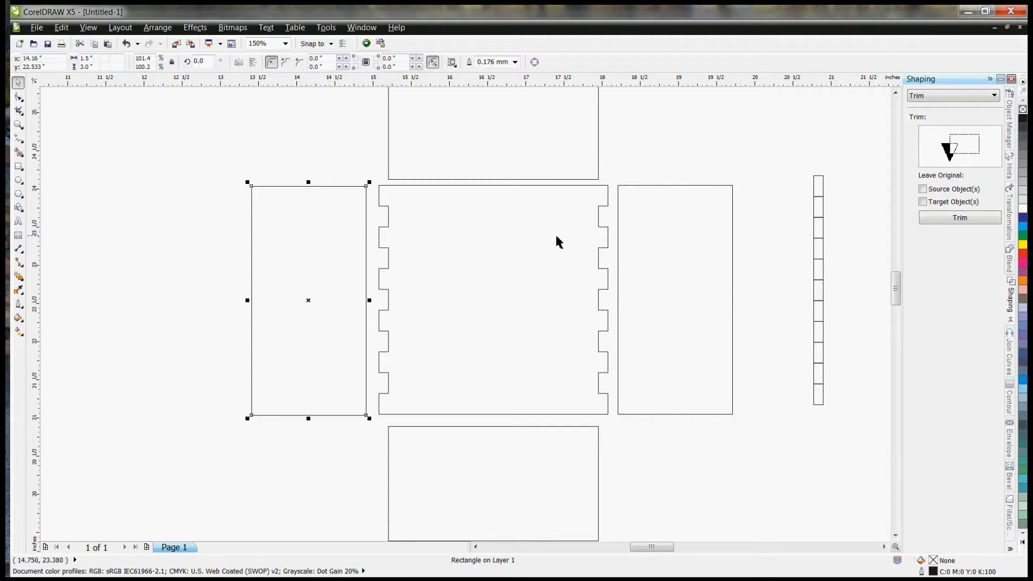
drag(802, 165, 833, 437)
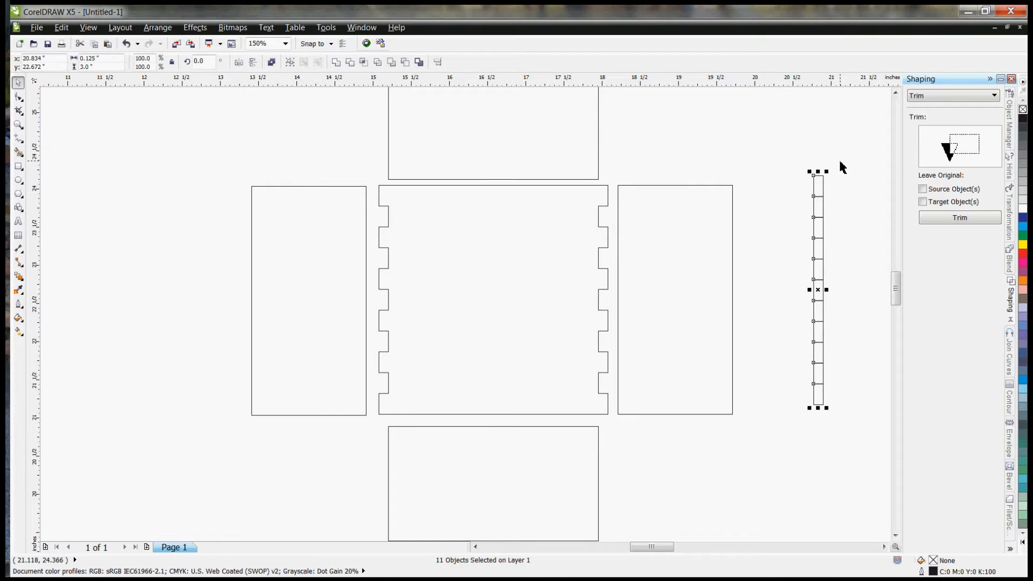
key(ctrl+d)
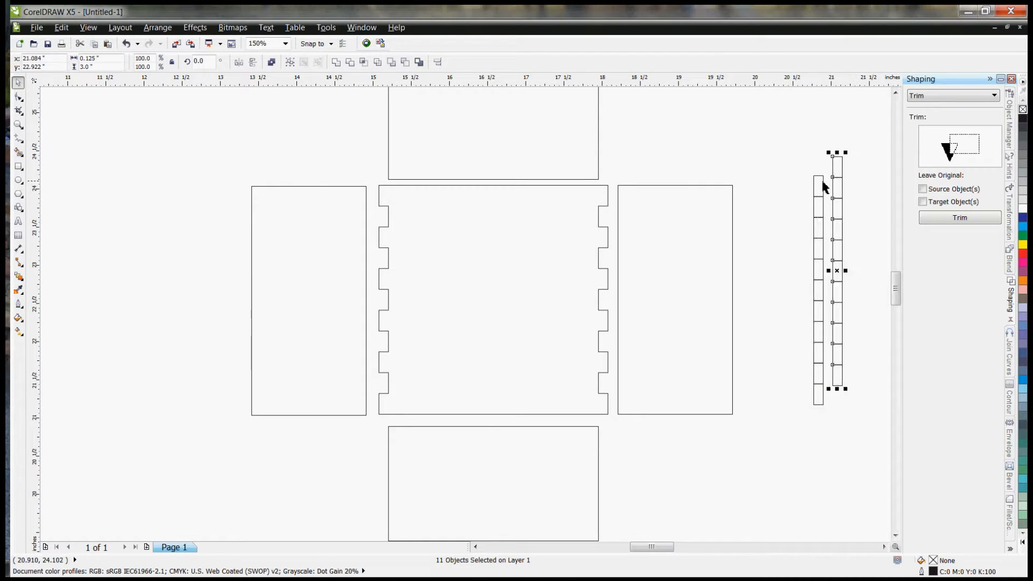
drag(834, 160, 625, 187)
click(647, 154)
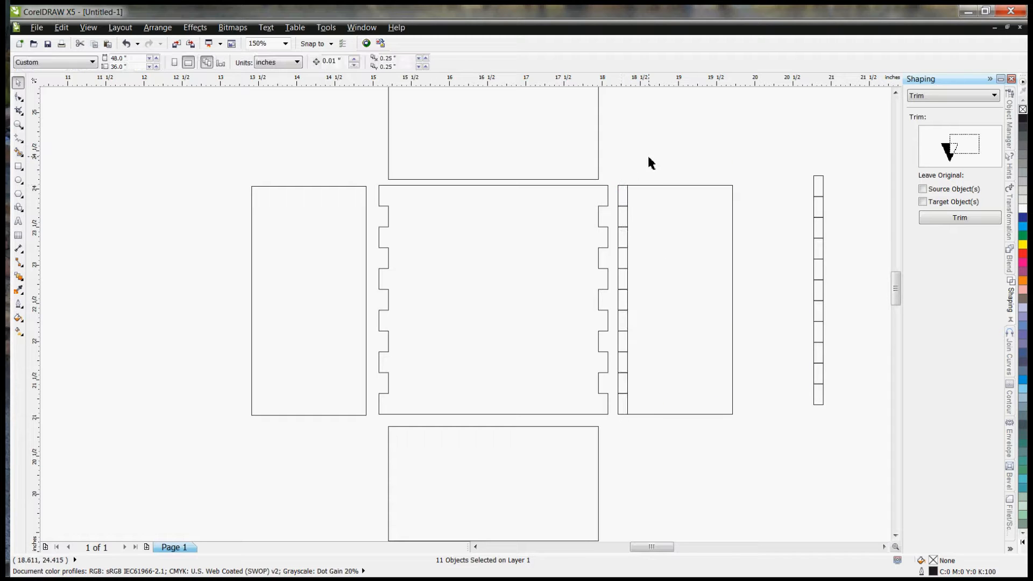
Step: Delete the five alternate rectangles on the right panel's left edge that line up with the square's notches
click(623, 217)
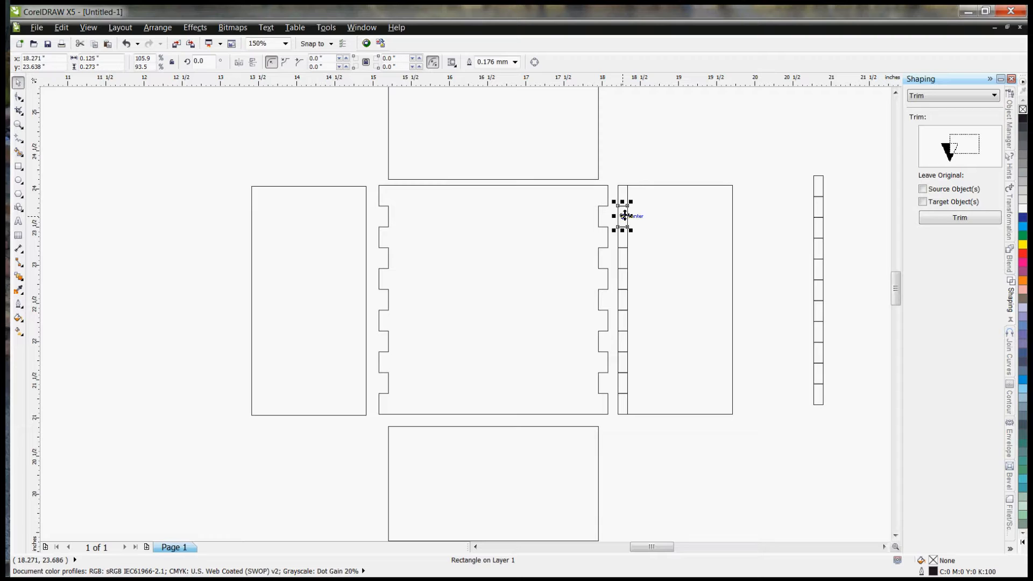
shift+click(623, 261)
shift+click(624, 302)
shift+click(624, 345)
shift+click(623, 387)
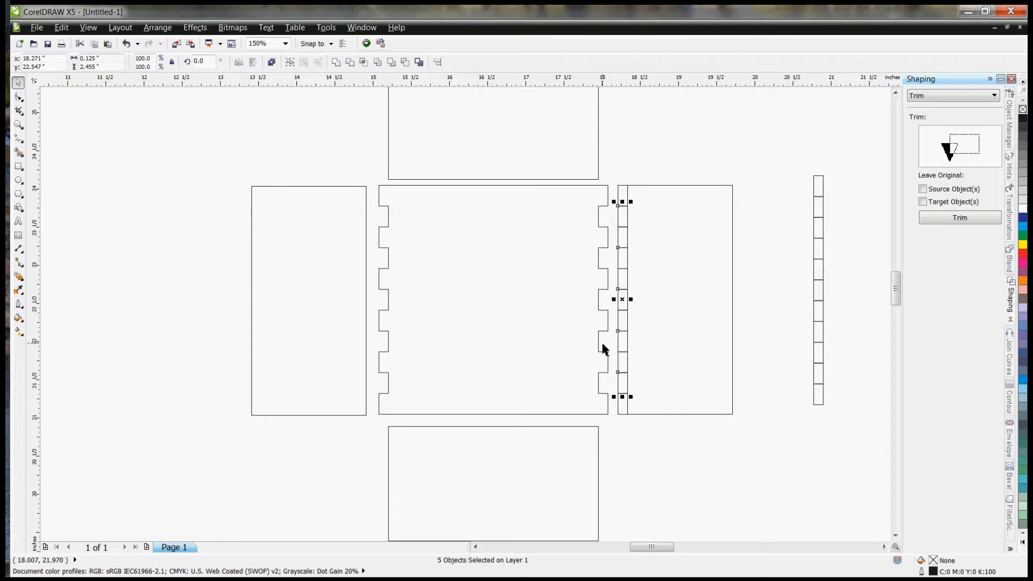
key(Delete)
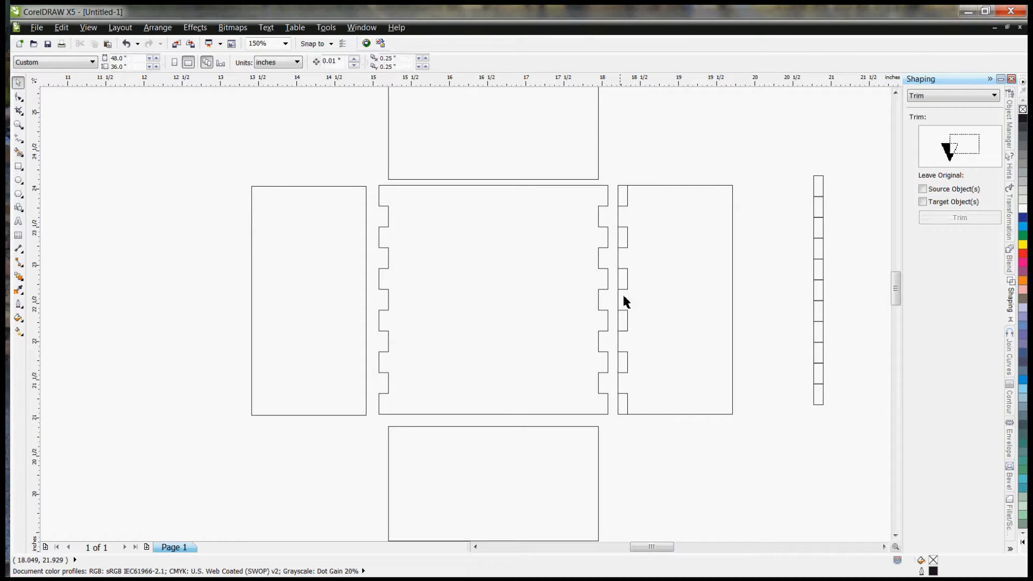
Step: Combine the six rectangles on the right panel's left edge and trim the right panel with them to cut its notches
drag(613, 167, 639, 428)
right_click(625, 352)
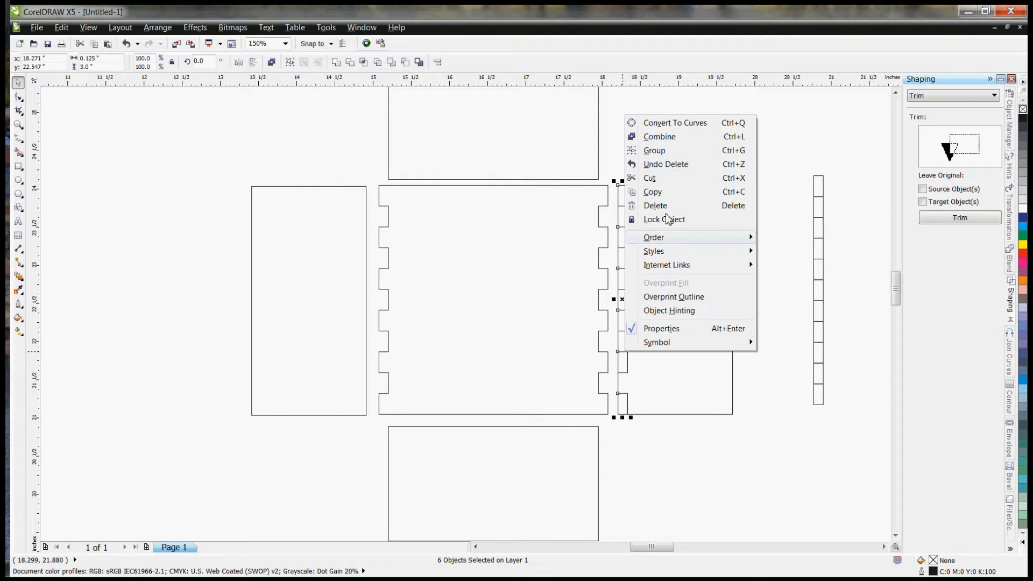
click(660, 137)
click(963, 222)
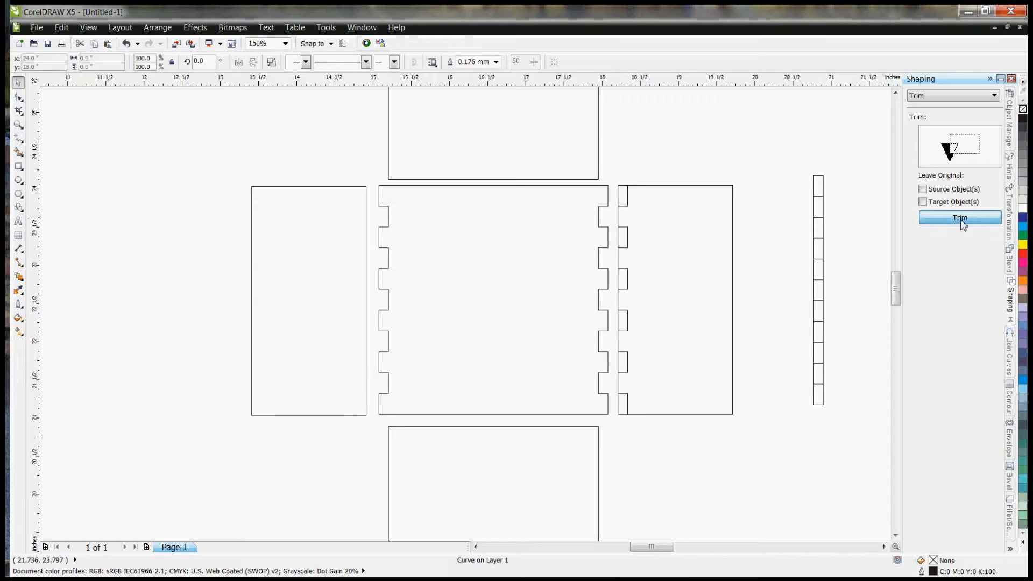
click(683, 246)
click(799, 246)
click(672, 259)
mouse_move(680, 299)
mouse_down()
mouse_move(658, 302)
mouse_move(676, 298)
mouse_up()
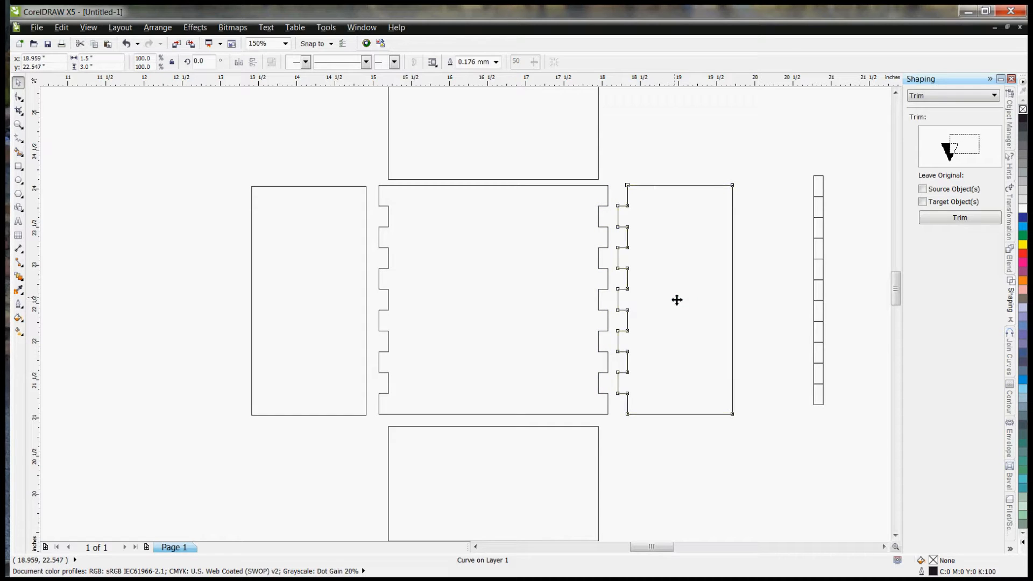
Step: Delete the plain, unnotched panel to the left of the central square
click(759, 259)
drag(793, 169, 807, 235)
click(668, 238)
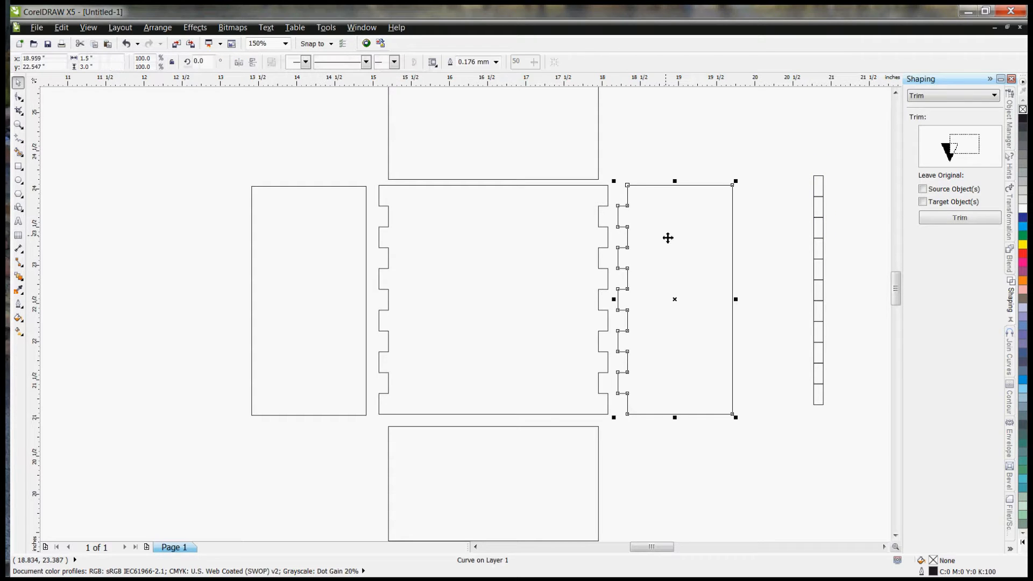
click(290, 232)
key(Delete)
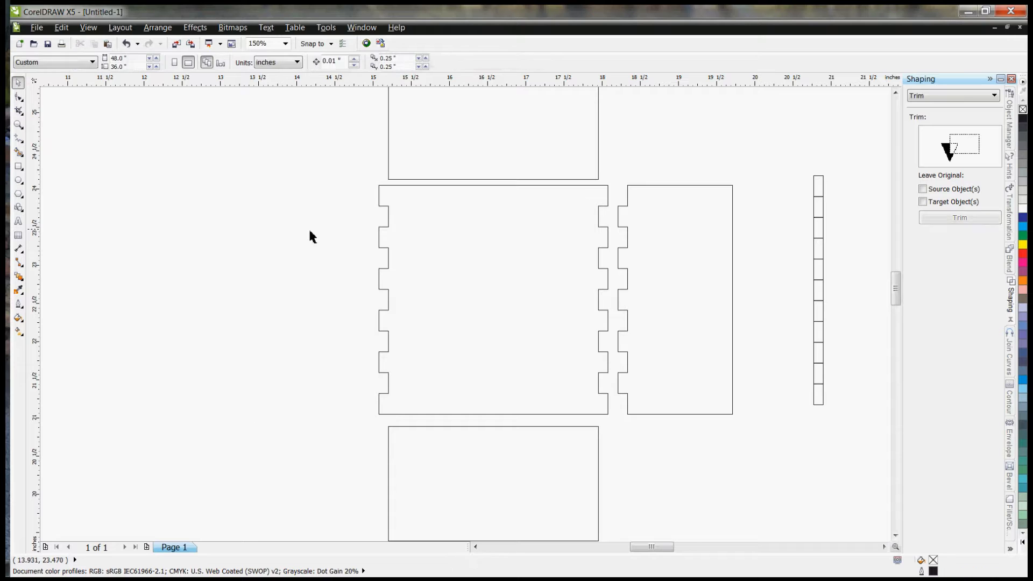
Step: Duplicate the notched right panel and mirror the copy horizontally
click(679, 247)
key(ctrl+d)
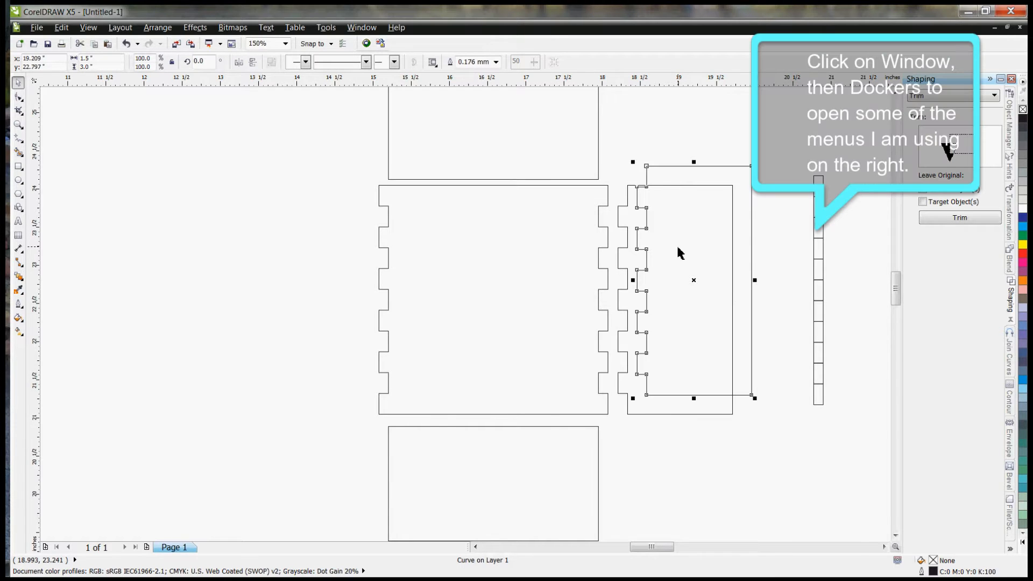
click(1009, 218)
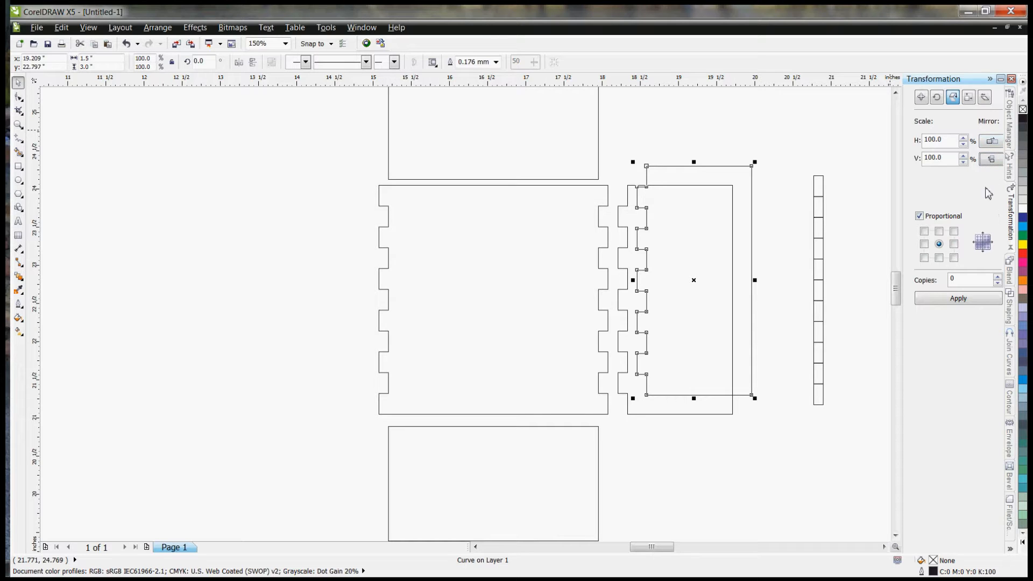
click(994, 145)
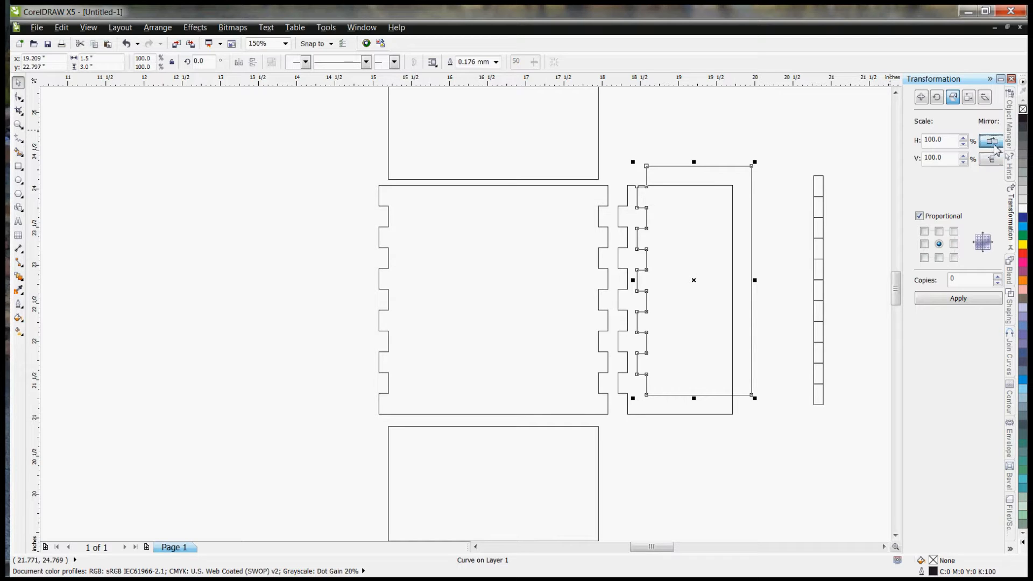
click(962, 300)
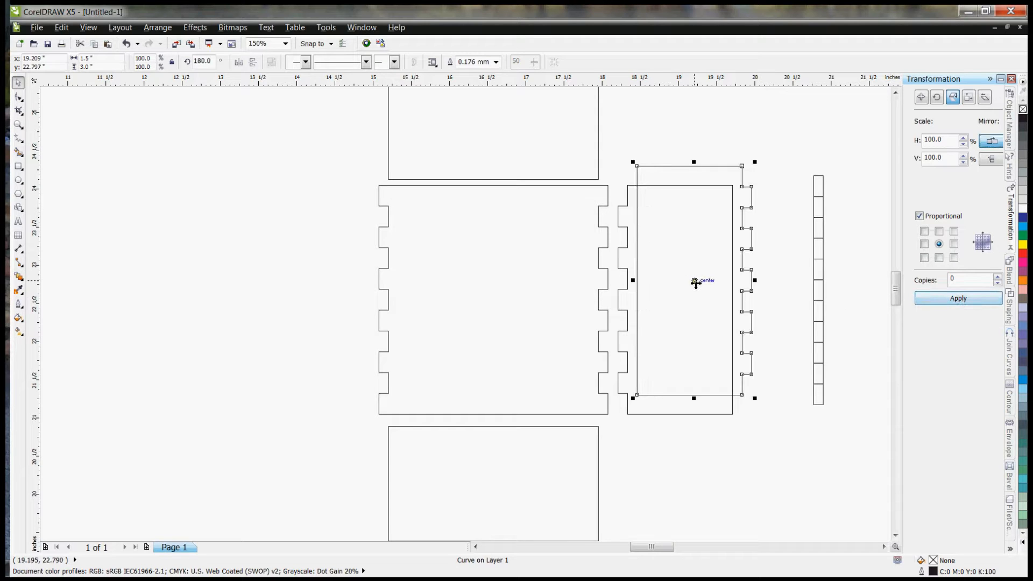
Step: Place the mirrored panel left of the central square, level with it and with a small gap between their notched edges
drag(696, 282, 310, 300)
mouse_move(365, 205)
mouse_down()
mouse_move(387, 209)
mouse_move(361, 206)
mouse_up()
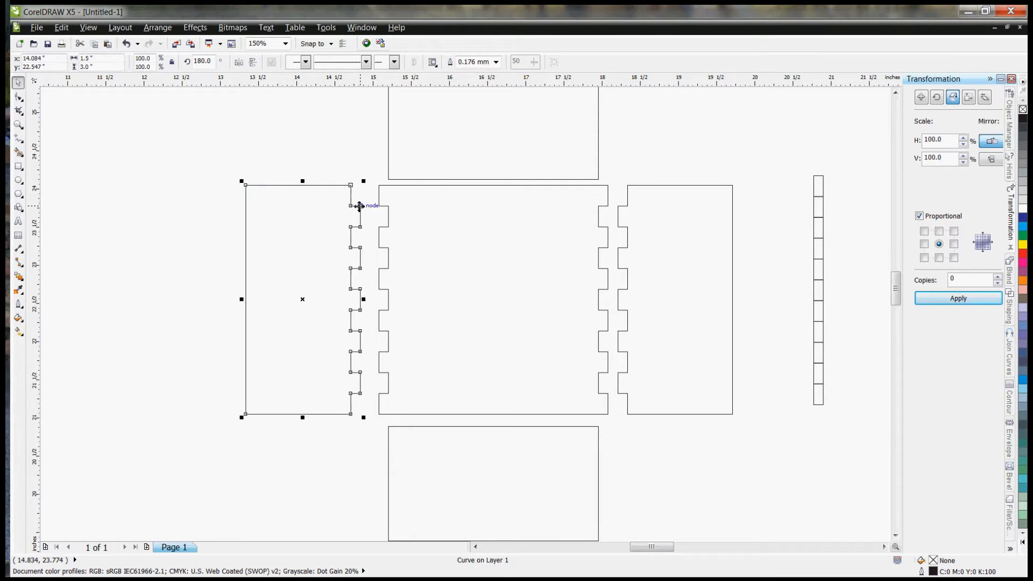
click(159, 209)
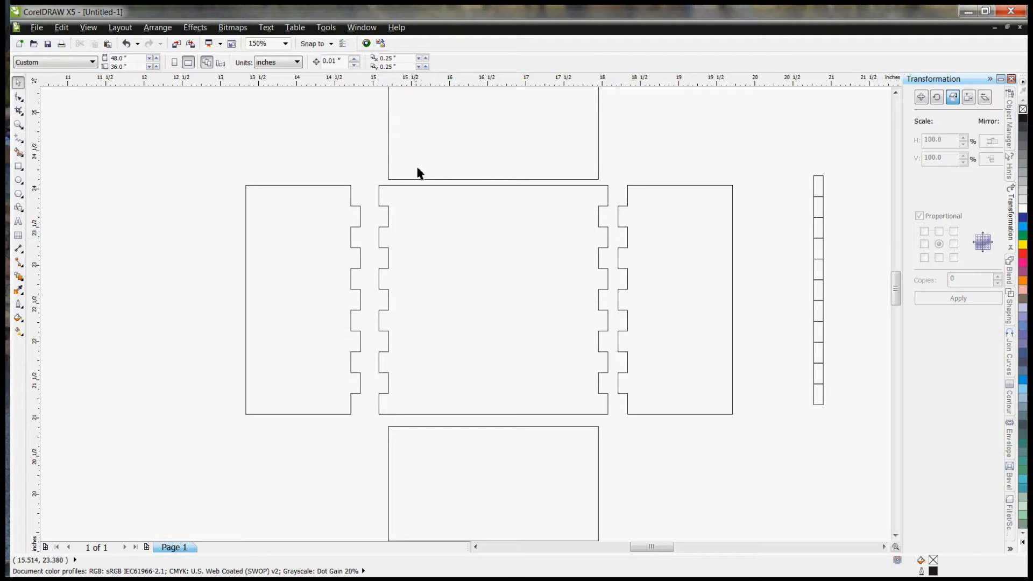
Step: Set the width of the panel above the central square to 3 inches
click(459, 145)
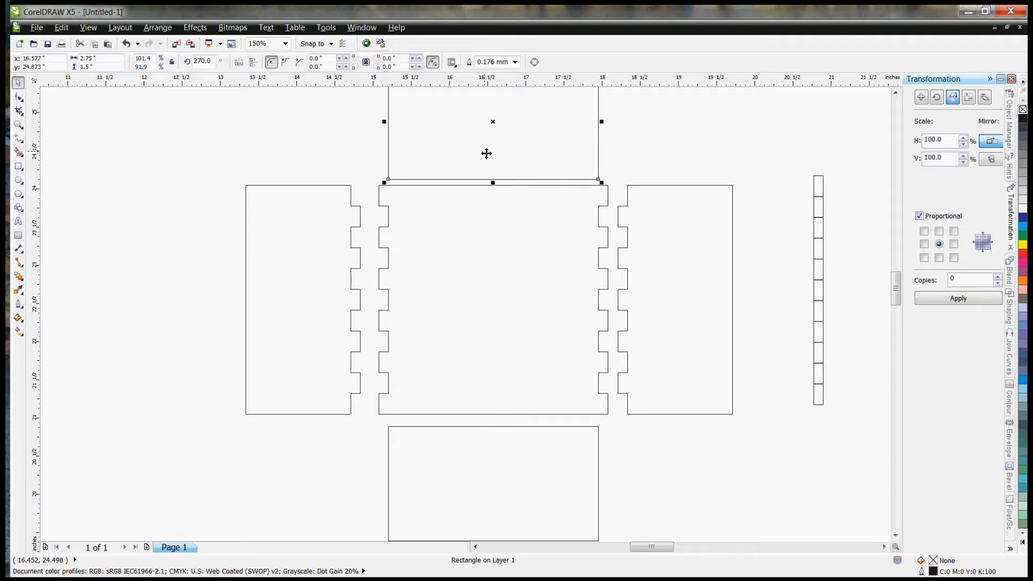
key(ctrl+z)
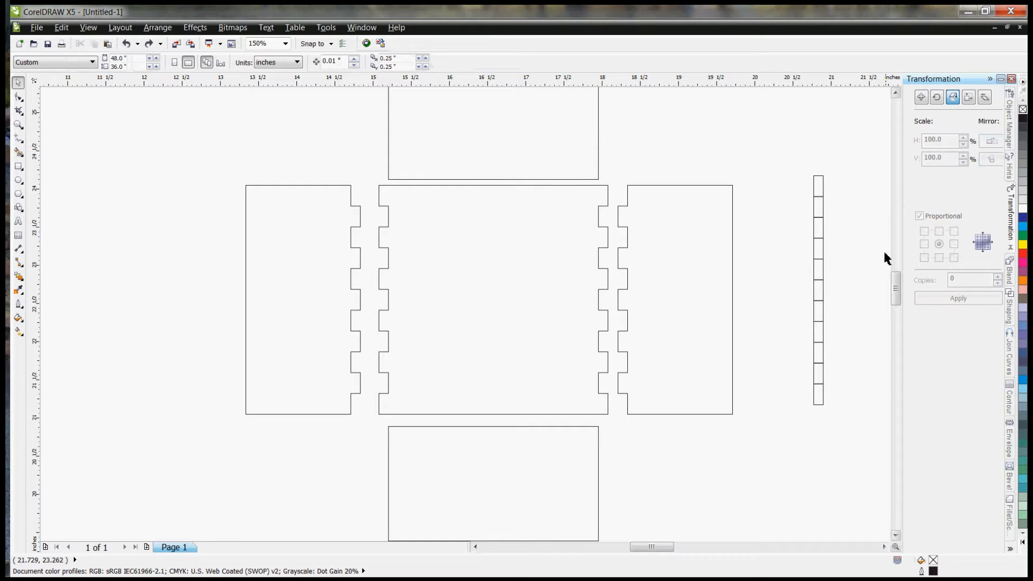
drag(897, 287, 897, 285)
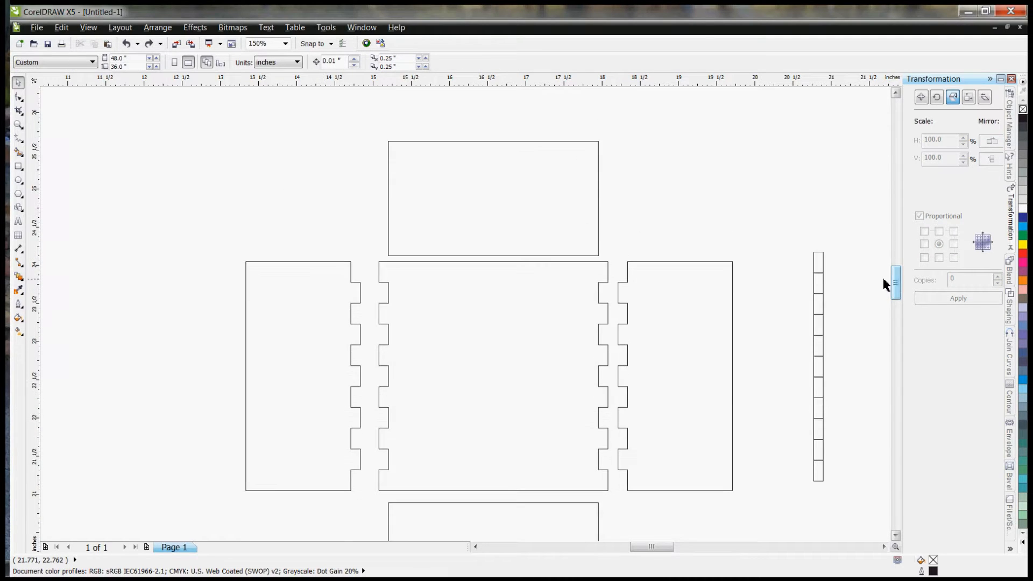
click(465, 198)
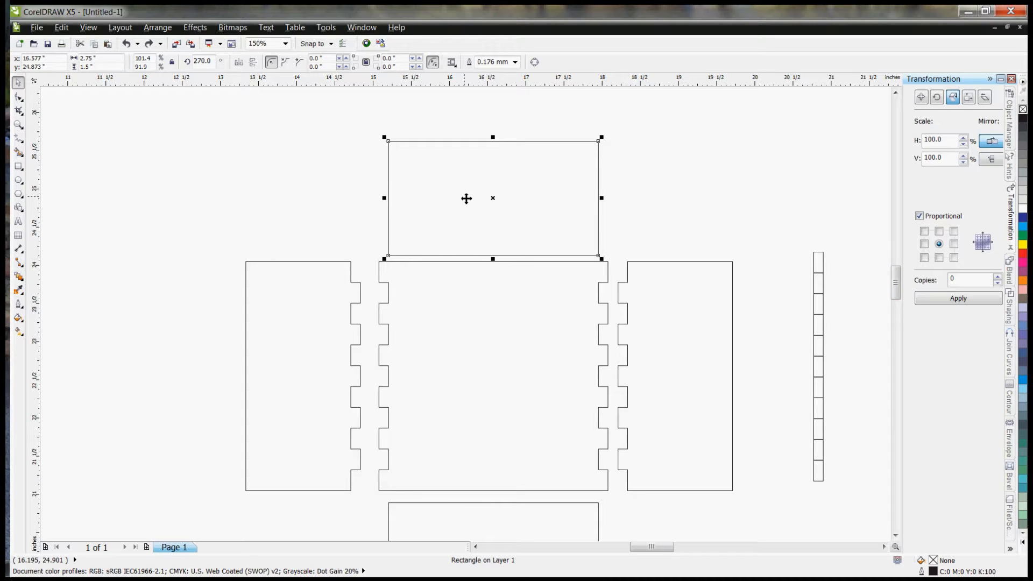
click(107, 59)
text(3)
key(Return)
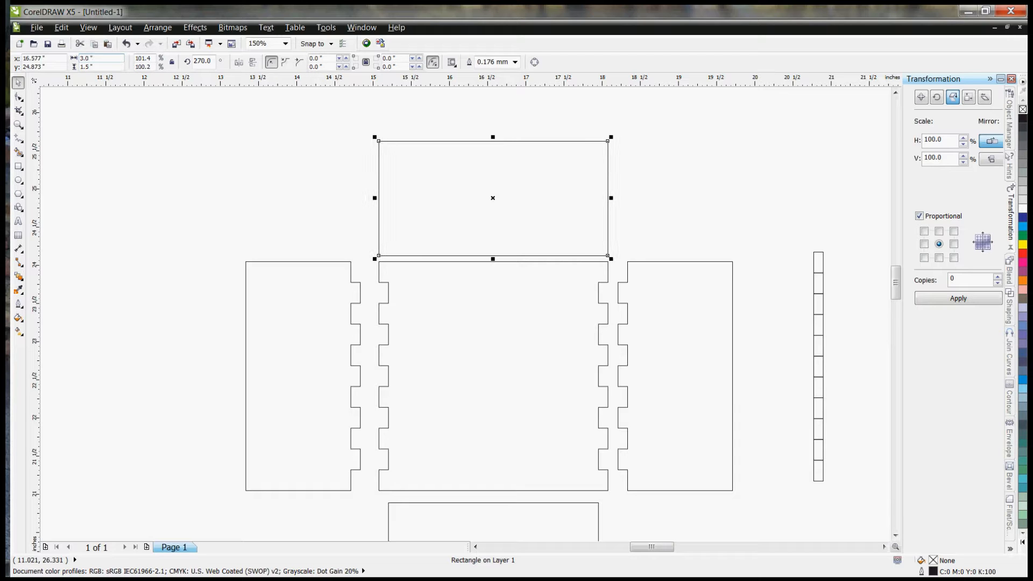
Step: Rotate the spare column of eleven rectangles by 90 degrees and align it inside the central square's top edge
drag(841, 245, 785, 511)
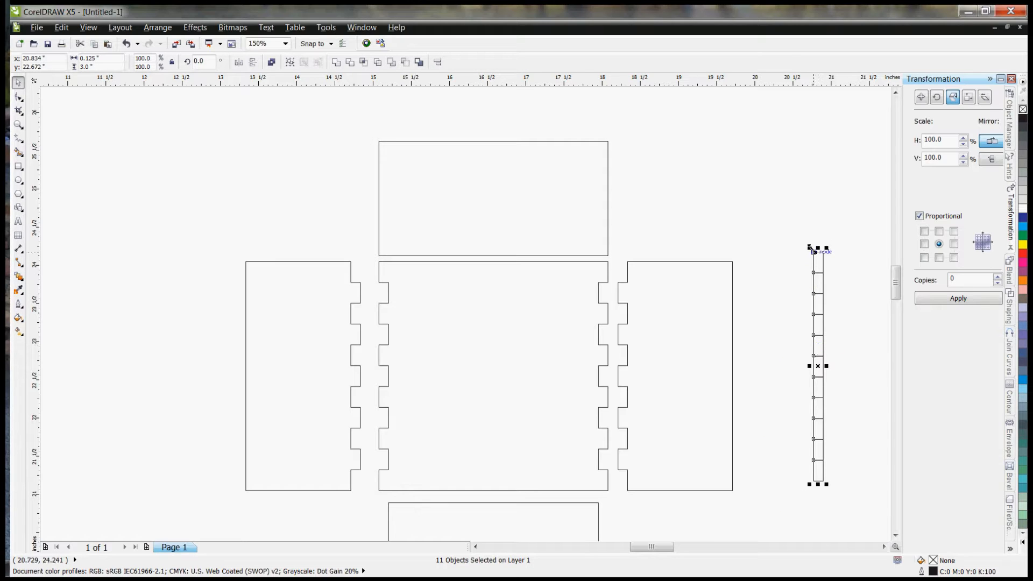
click(816, 263)
drag(811, 249, 689, 380)
drag(796, 368, 523, 221)
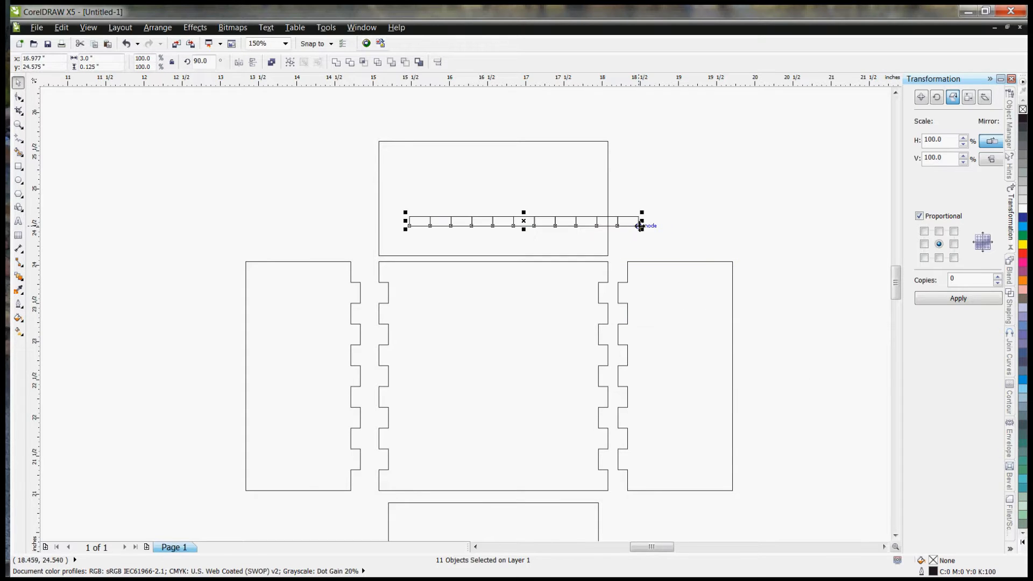
drag(640, 226, 609, 263)
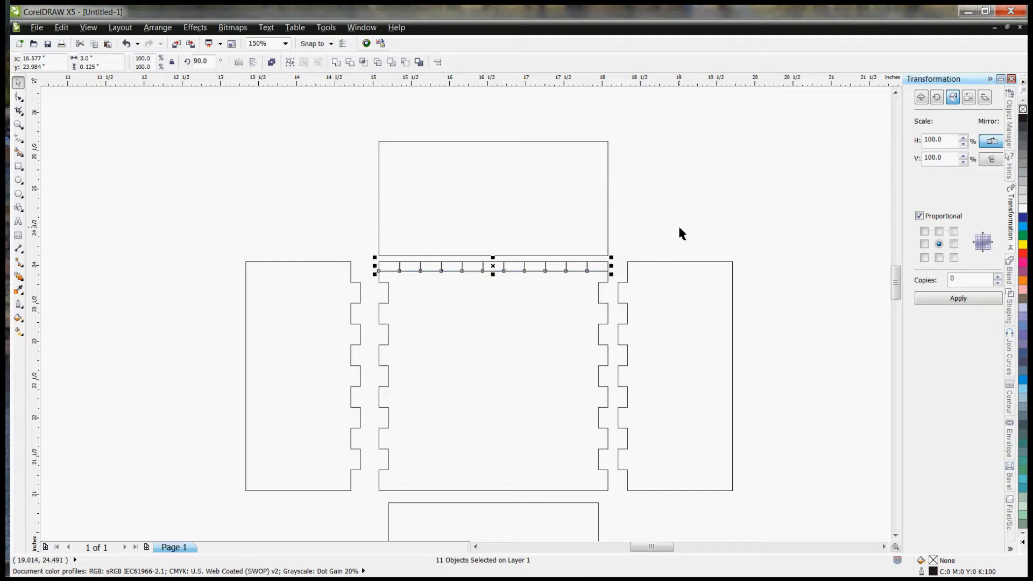
Step: Duplicate the horizontal strip of rectangles twice and park one copy above the upper panel as a spare
key(ctrl+z)
key(ctrl+d)
key(ctrl+d)
drag(530, 230, 482, 111)
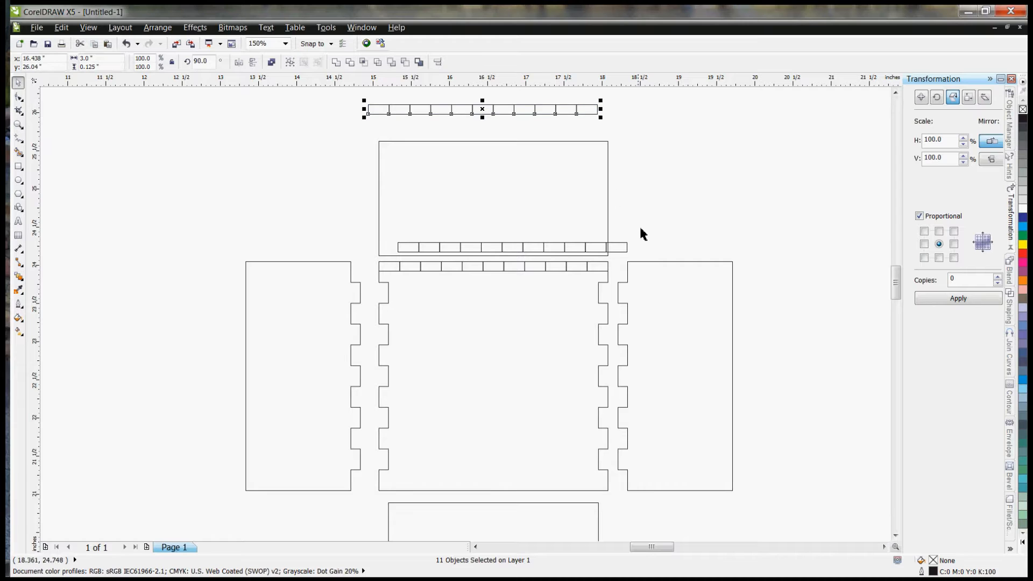
Step: Align the other copy of the rectangle strip inside the upper panel's bottom edge
drag(644, 232, 399, 261)
drag(511, 249, 446, 246)
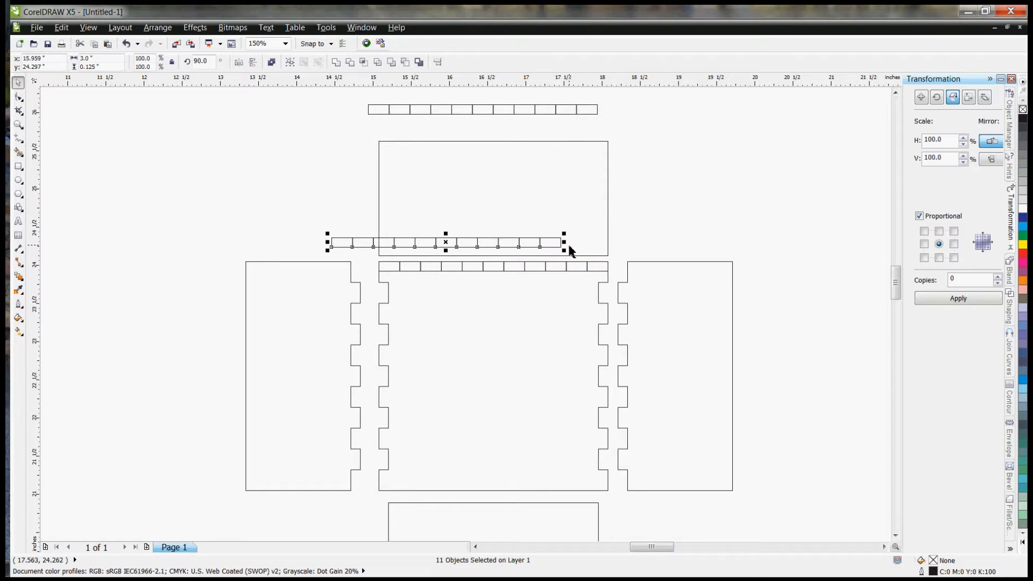
drag(562, 249, 608, 256)
click(649, 242)
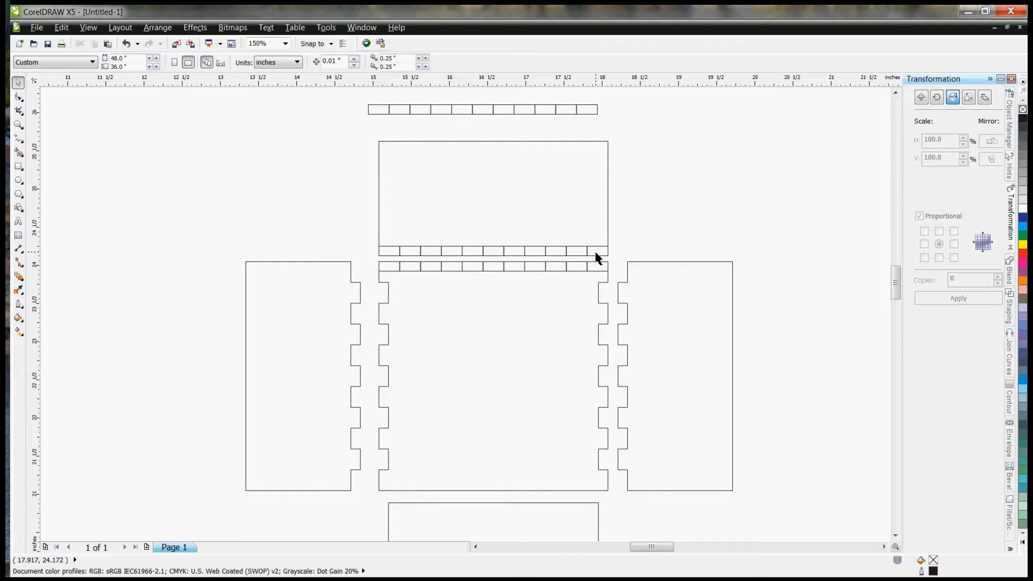
click(599, 268)
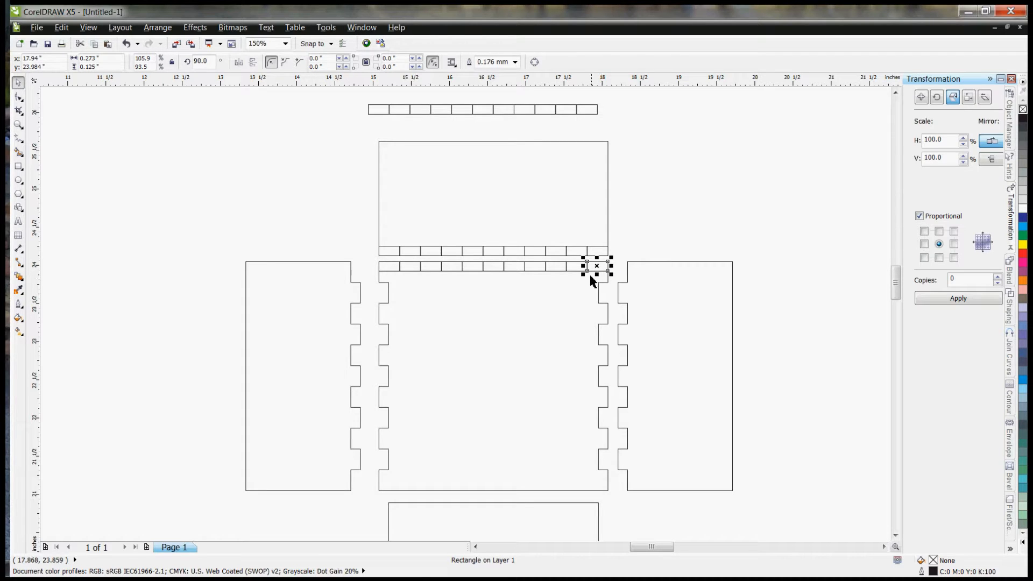
shift+click(571, 257)
shift+click(538, 257)
shift+click(514, 269)
shift+click(495, 256)
shift+click(475, 269)
shift+click(451, 254)
shift+click(428, 268)
shift+click(417, 255)
shift+click(388, 267)
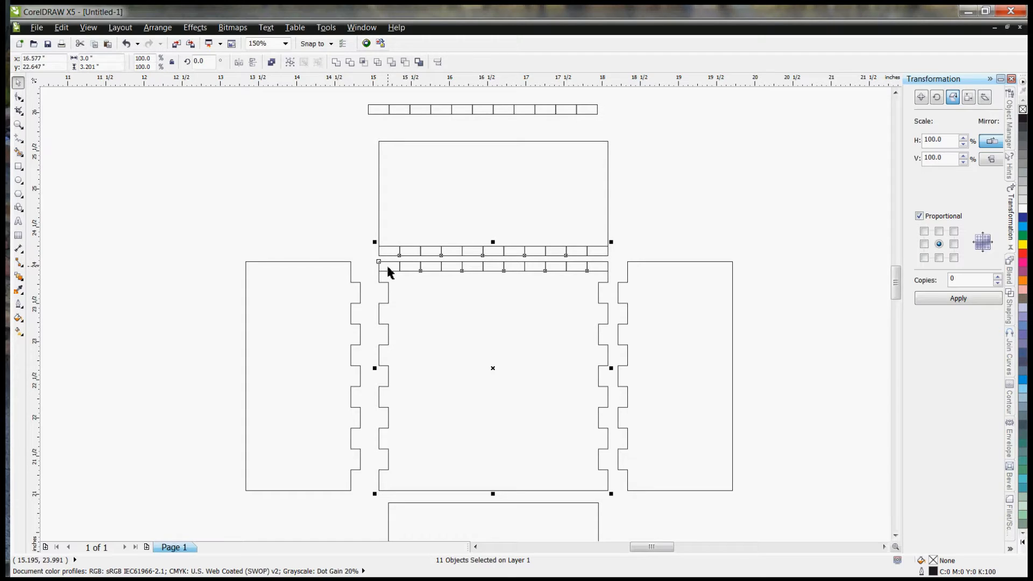
key(Delete)
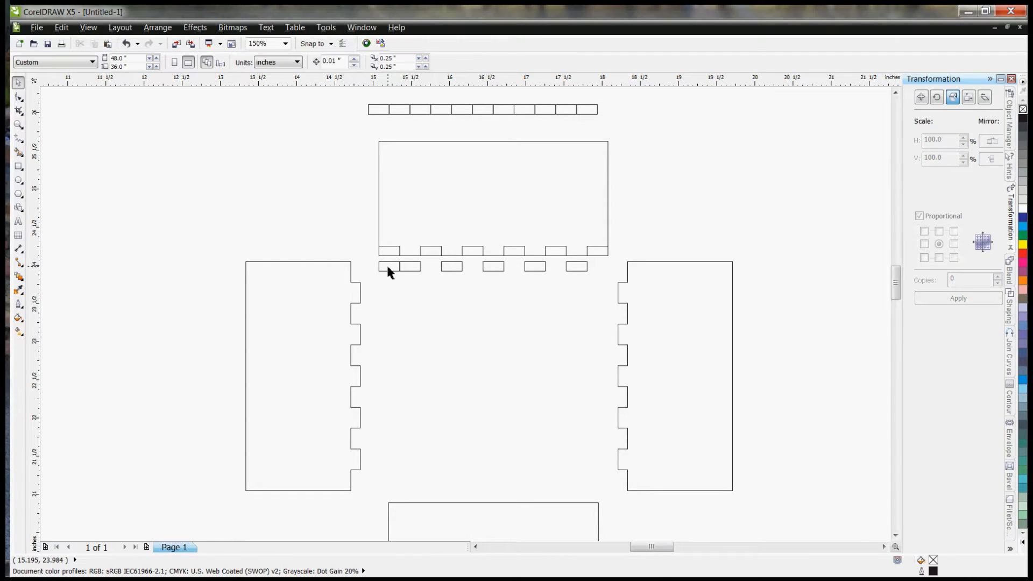
key(ctrl+z)
shift+click(407, 297)
shift+click(386, 266)
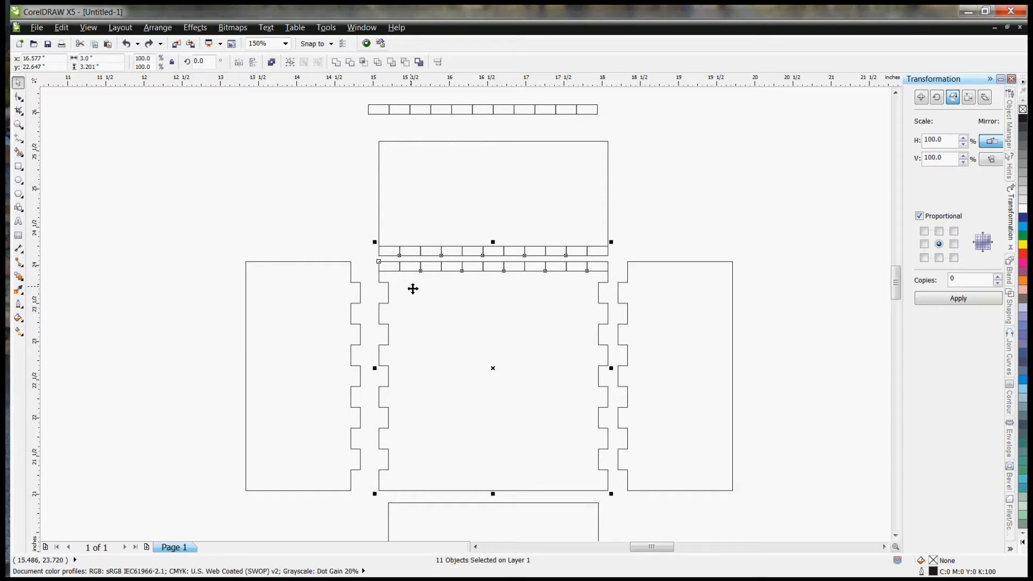
key(ctrl+z)
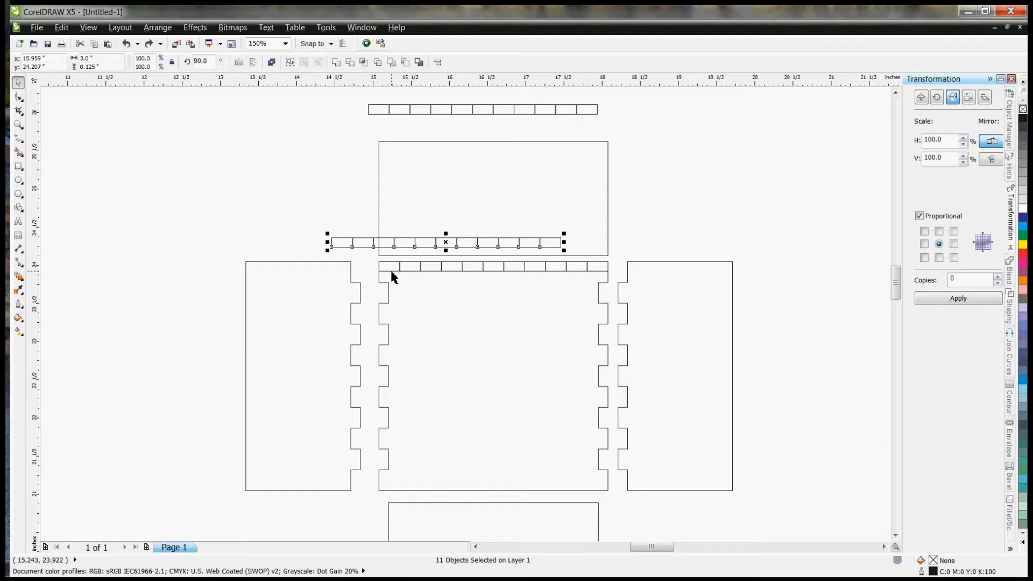
key(ctrl+shift+z)
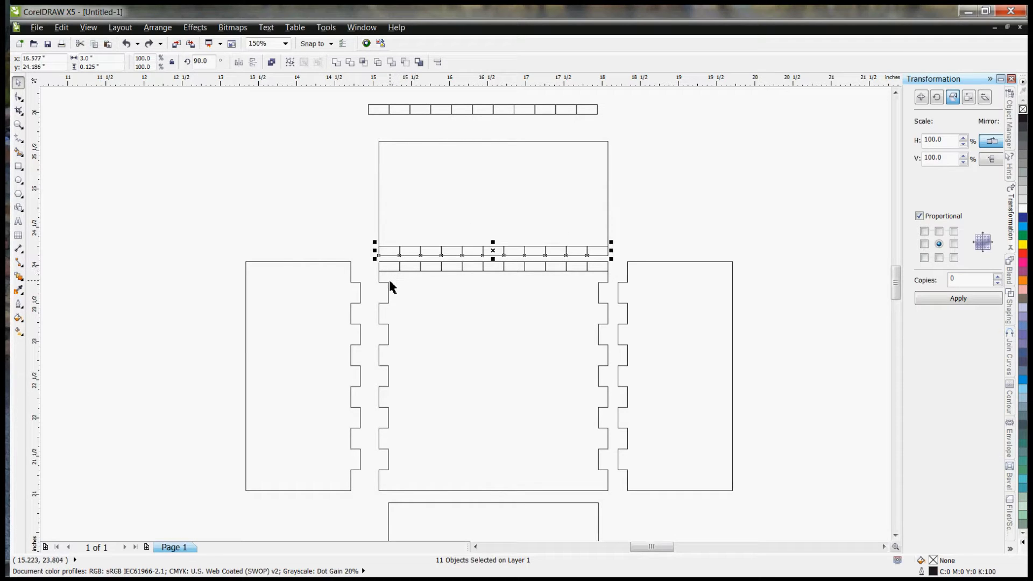
click(719, 246)
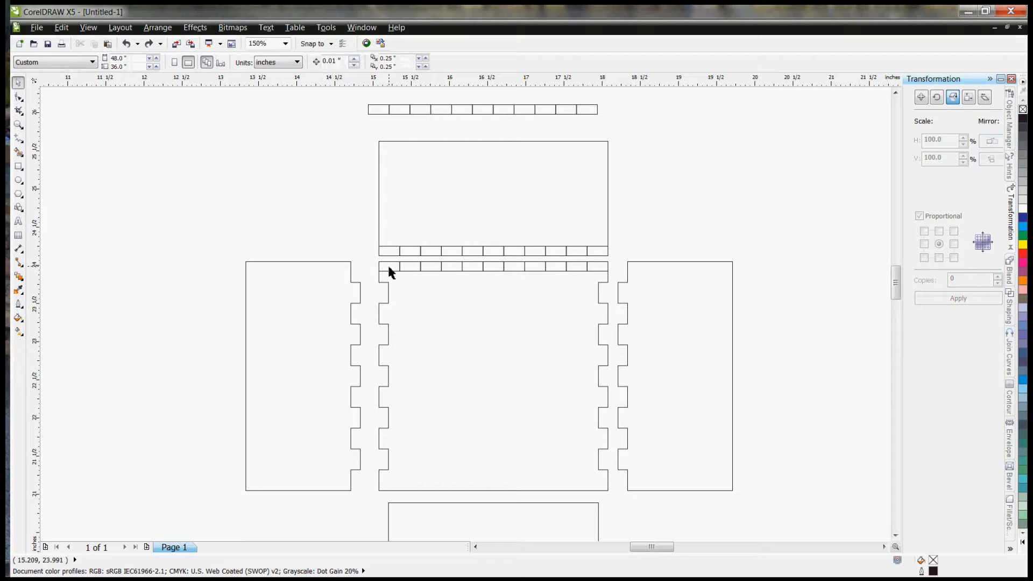
Step: Delete alternate rectangles from both strips: six on the square's top edge and the five in-between ones on the upper panel's bottom edge
click(389, 266)
click(371, 266)
click(392, 274)
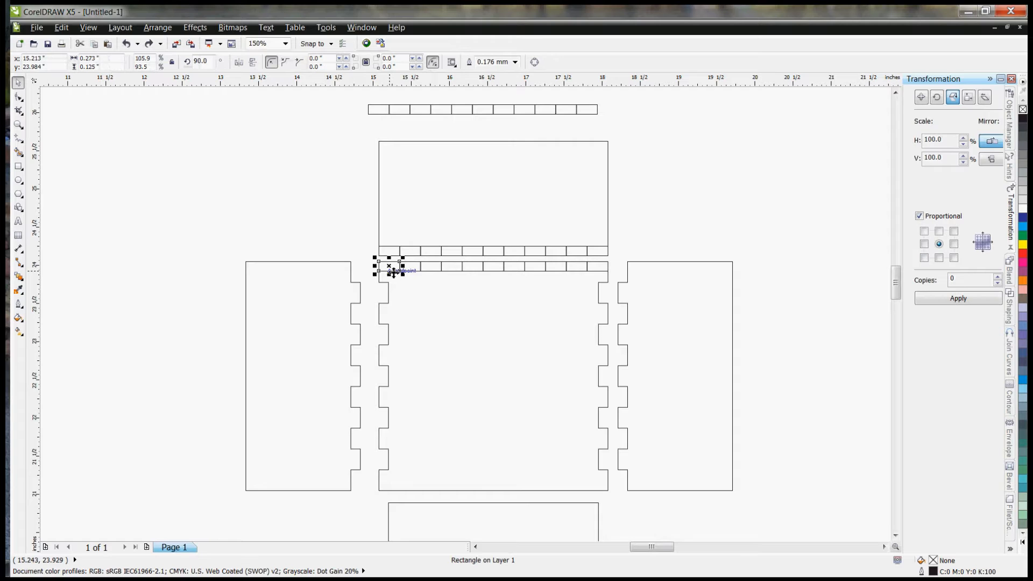
shift+click(421, 255)
shift+click(429, 267)
shift+click(458, 253)
shift+click(482, 269)
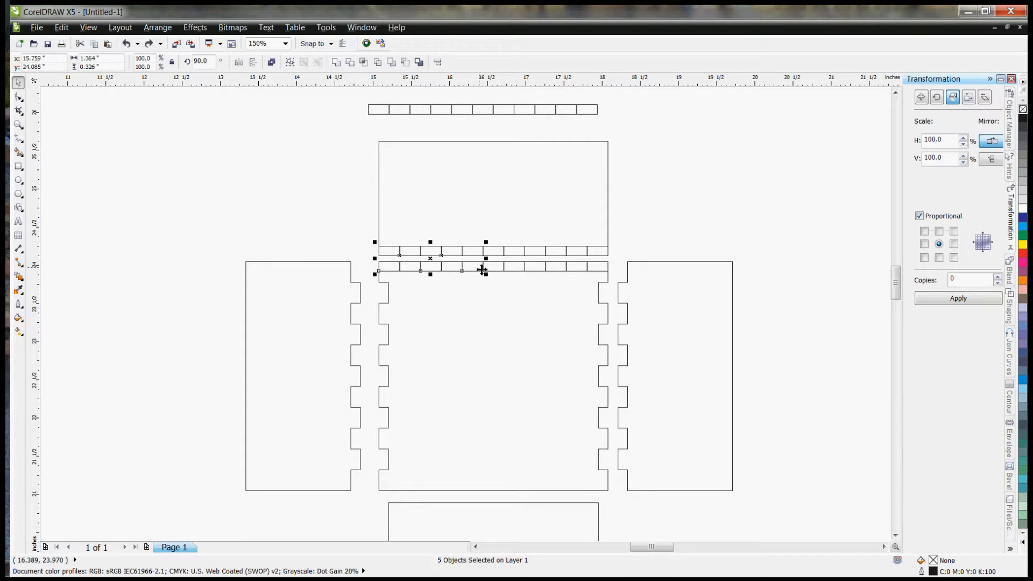
shift+click(500, 253)
shift+click(514, 268)
shift+click(545, 268)
shift+click(563, 272)
shift+click(582, 257)
shift+click(601, 272)
key(Delete)
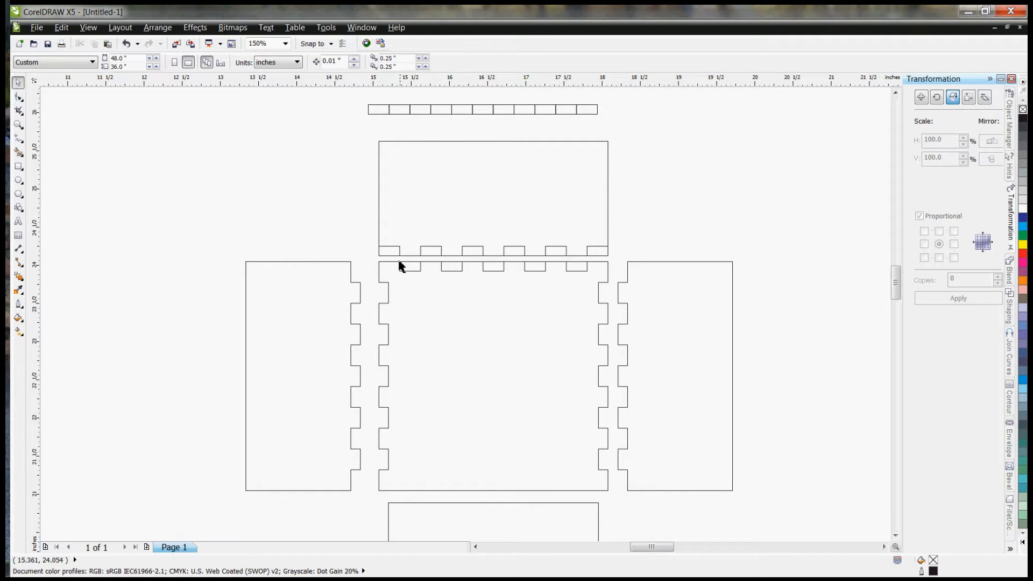
Step: Combine the five rectangles on the square's top edge into one curve, and likewise the six on the upper panel's bottom edge
drag(395, 259, 590, 277)
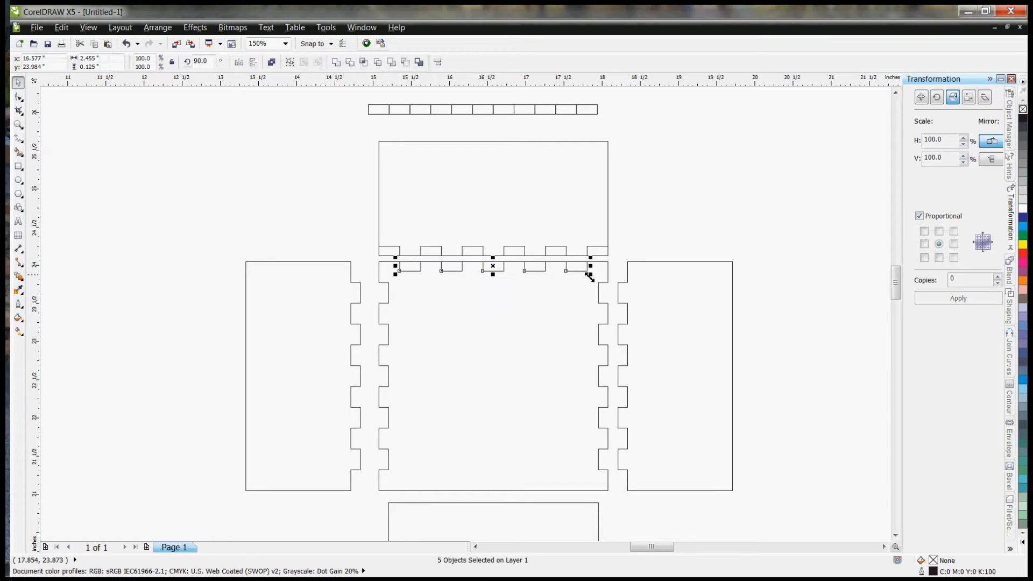
right_click(582, 274)
click(615, 293)
drag(621, 241, 360, 255)
right_click(396, 253)
click(434, 273)
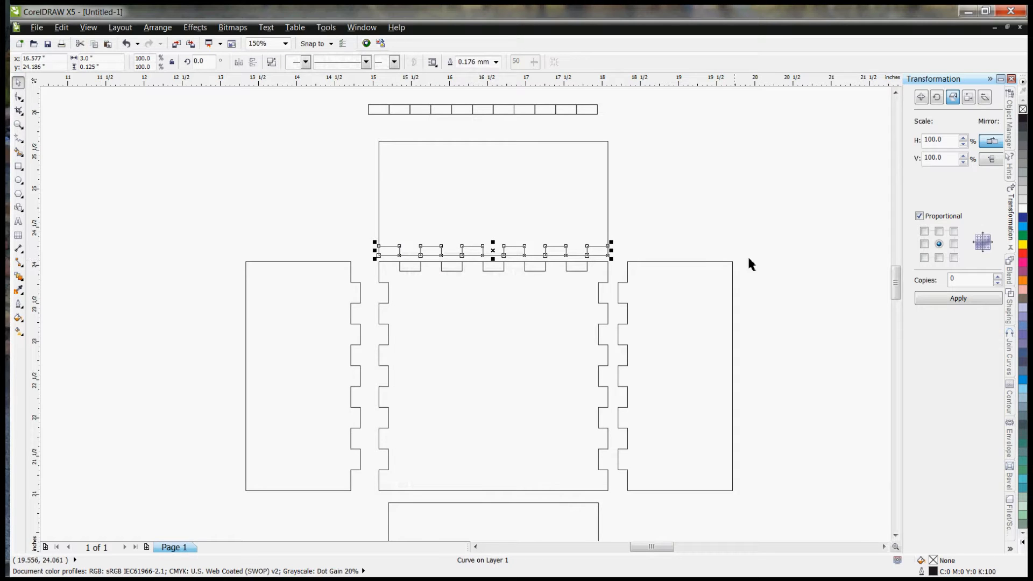
Step: Trim the upper panel with the combined rectangles on its bottom edge to cut the notches there
click(1010, 314)
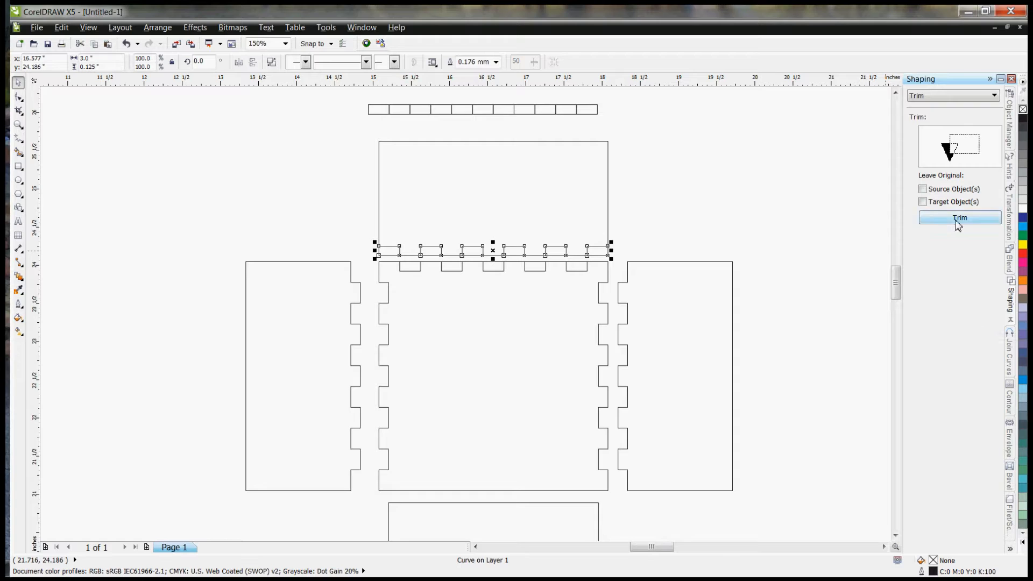
click(958, 220)
click(521, 218)
Step: Trim the square base with the combined rectangles on its top edge to cut the notches there
click(537, 278)
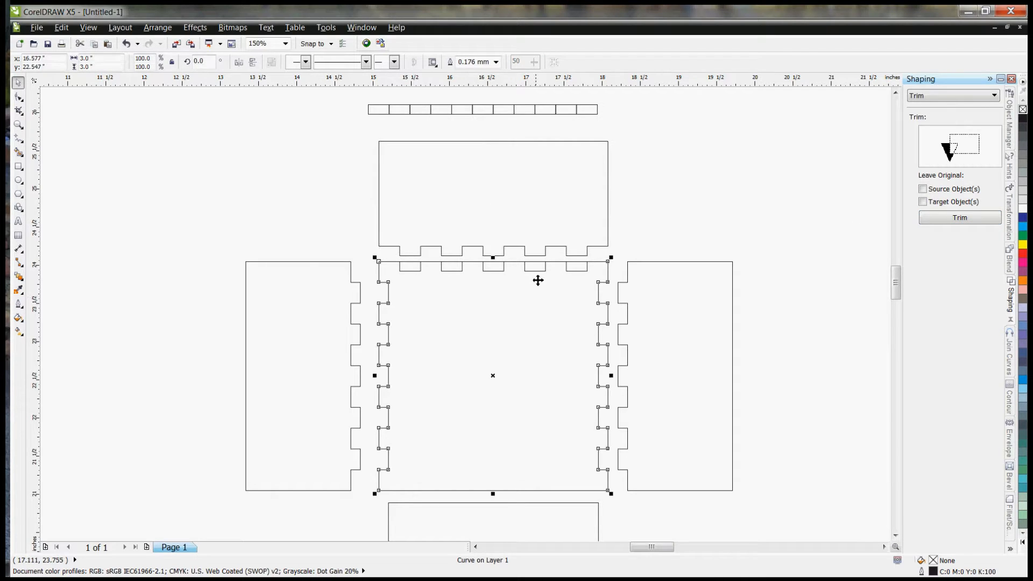
click(534, 267)
click(942, 218)
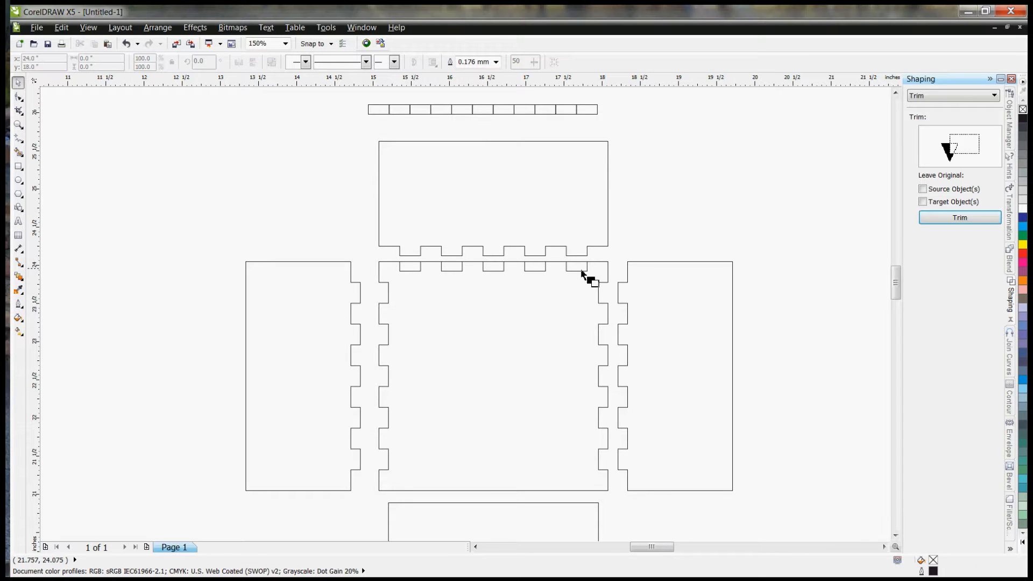
click(559, 296)
click(700, 224)
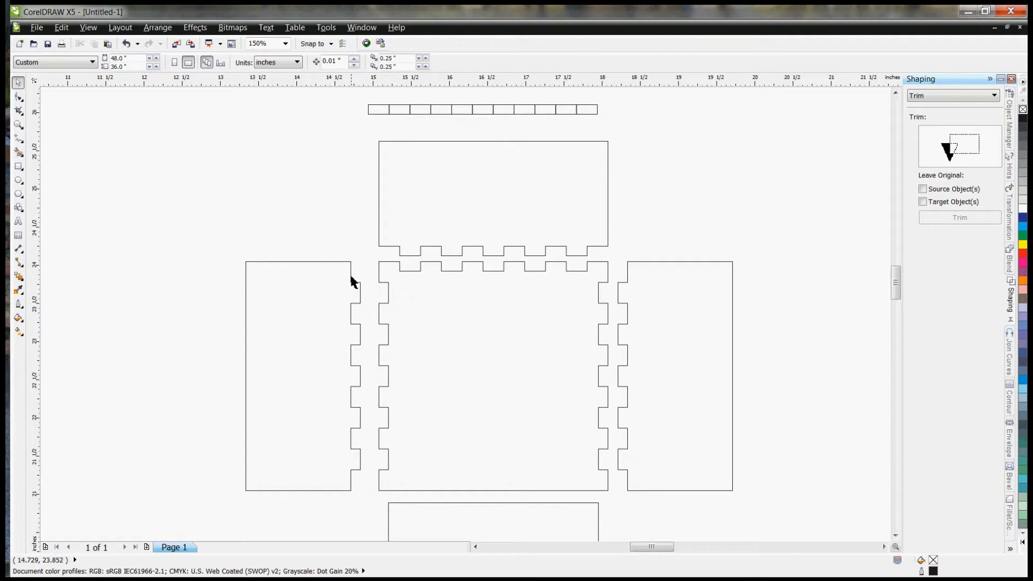
Step: Move the left panel slightly closer to the square and place the spare rectangle strip beside the lower panel
mouse_move(361, 284)
mouse_down()
mouse_move(369, 292)
mouse_move(389, 285)
mouse_move(369, 285)
mouse_up()
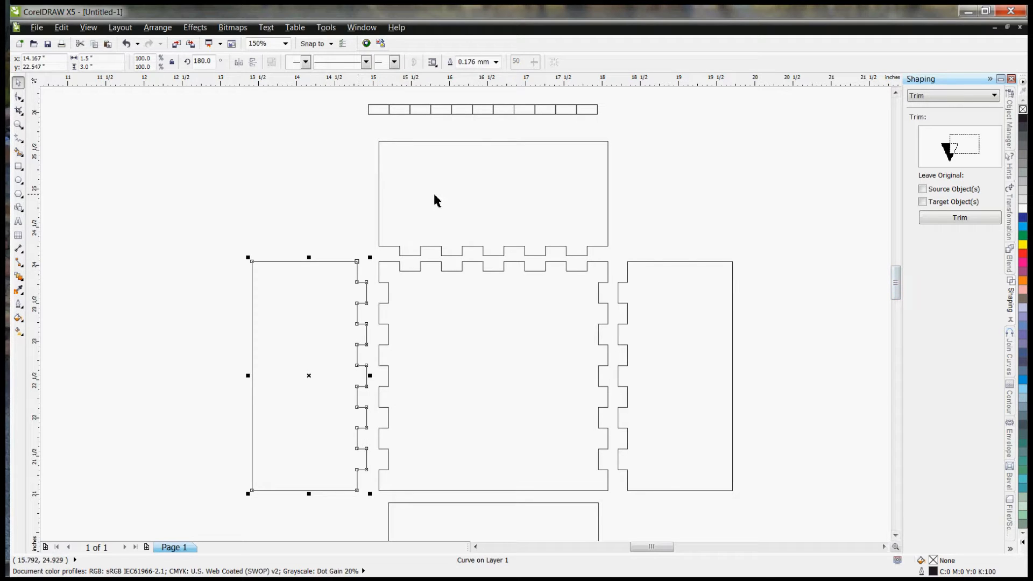
drag(363, 100, 847, 509)
drag(896, 284, 897, 295)
Step: Set the lower panel's width to 3 inches
click(473, 286)
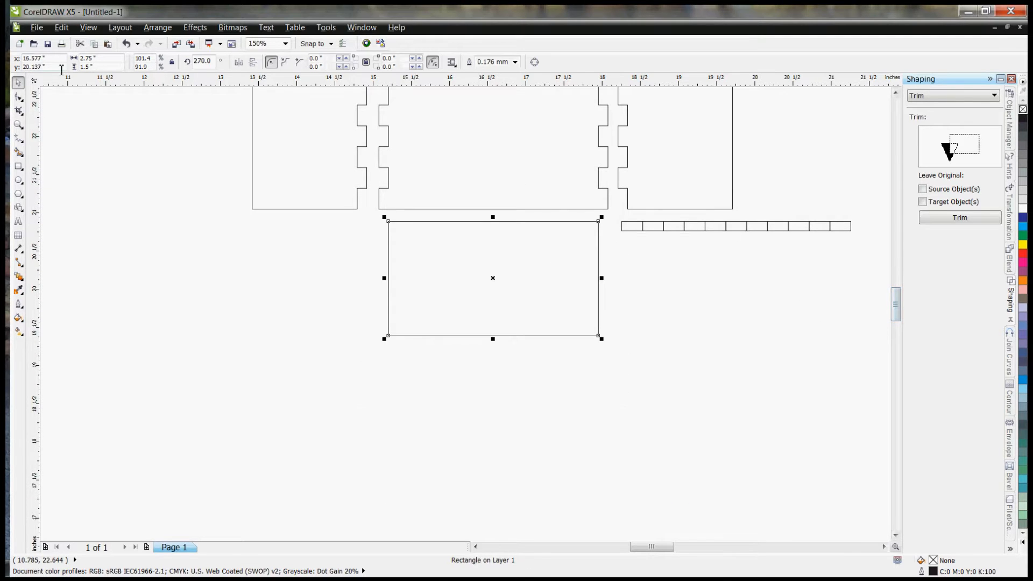
double_click(94, 58)
text(3)
key(Return)
Step: Place copies of the rectangle strip inside the lower panel's top edge and the square's bottom edge, and set a spare copy aside below
drag(865, 219, 613, 258)
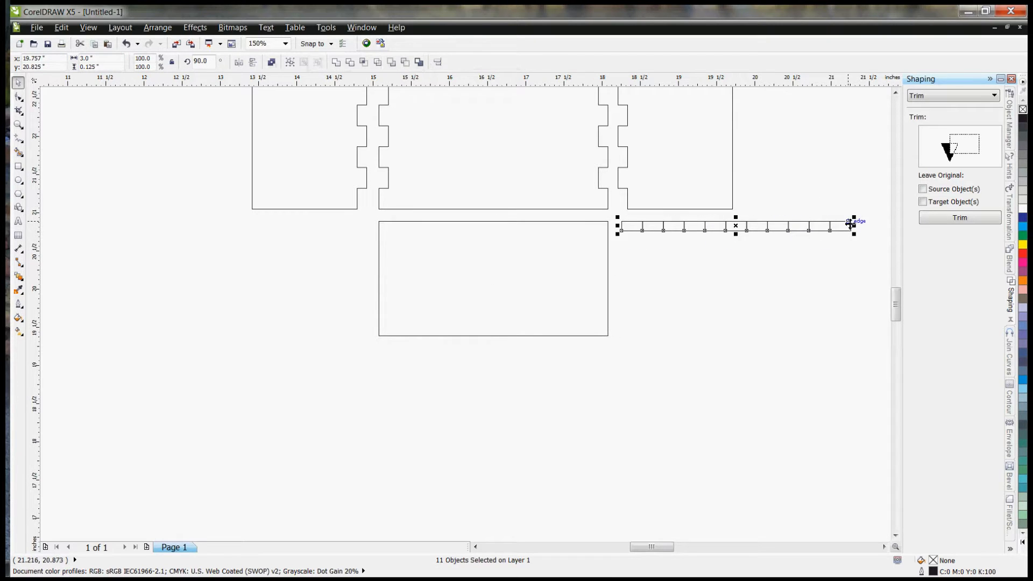
drag(851, 224, 608, 210)
key(ctrl+d)
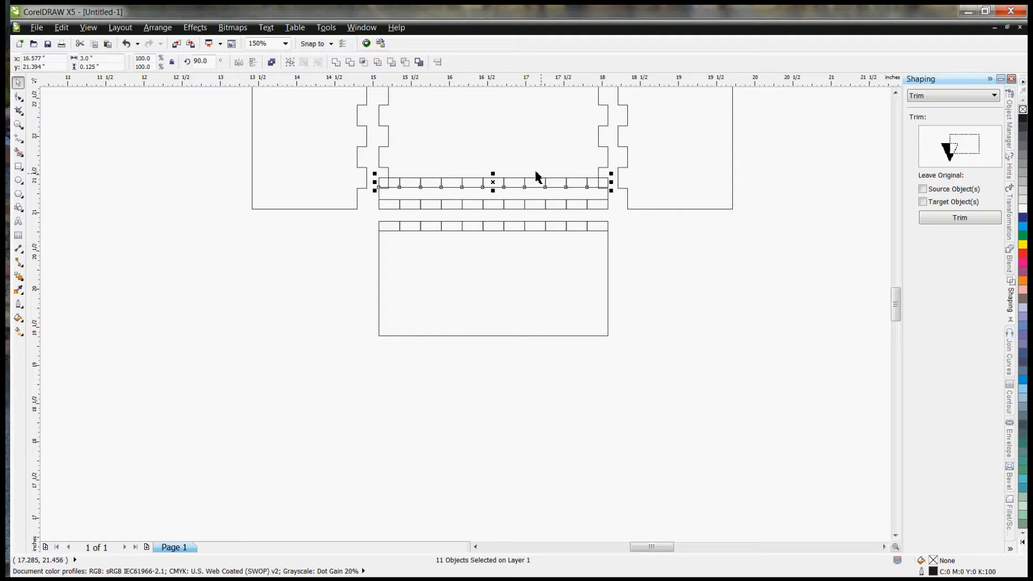
drag(493, 204, 667, 423)
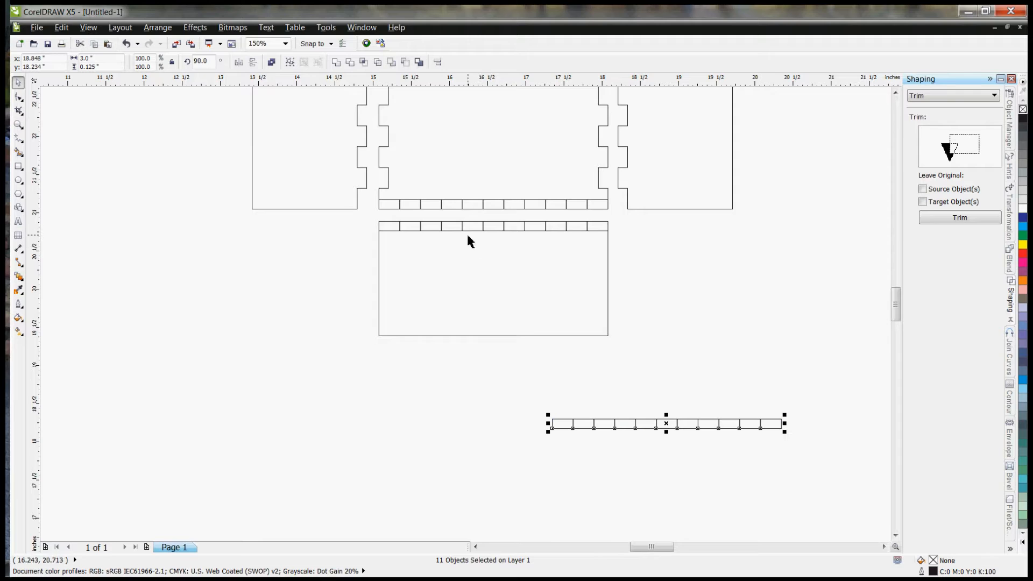
Step: Delete alternate rectangles from both strips: six on the square's bottom edge and the five in-between ones on the lower panel's top edge
click(381, 205)
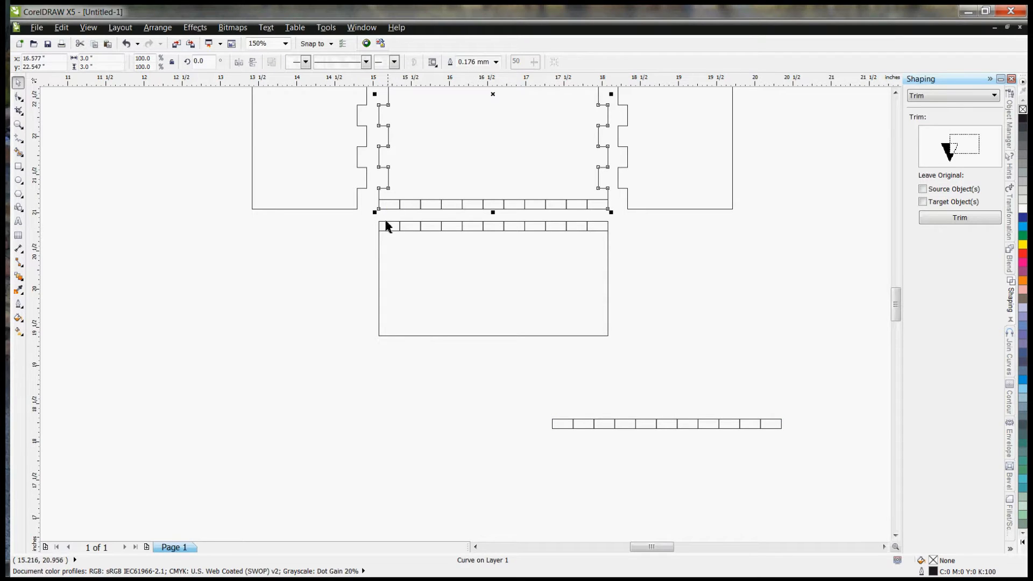
click(373, 209)
click(387, 201)
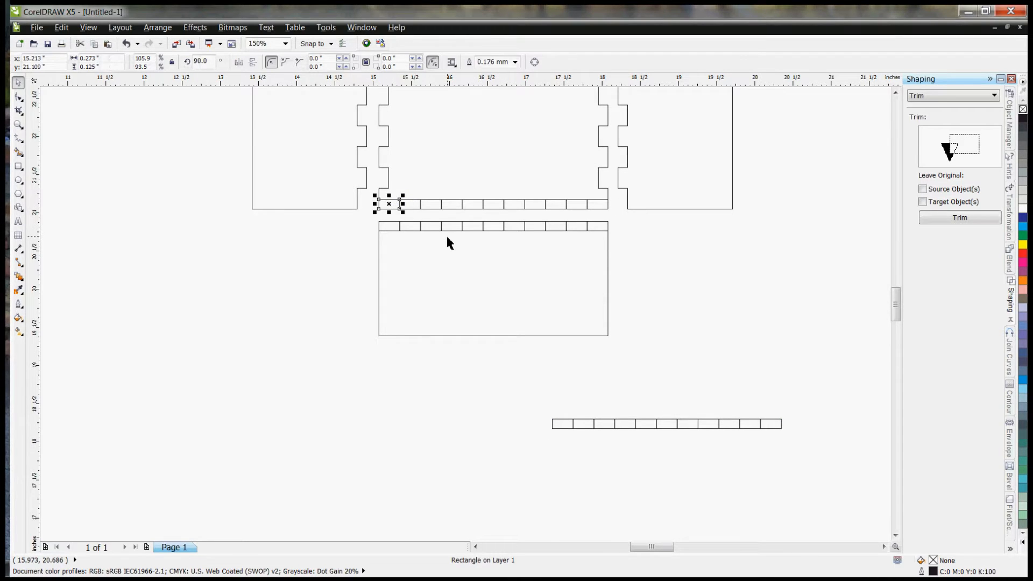
shift+click(435, 207)
shift+click(458, 224)
shift+click(480, 207)
shift+click(501, 226)
shift+click(547, 229)
shift+click(557, 205)
shift+click(571, 230)
shift+click(591, 228)
shift+click(607, 210)
key(Delete)
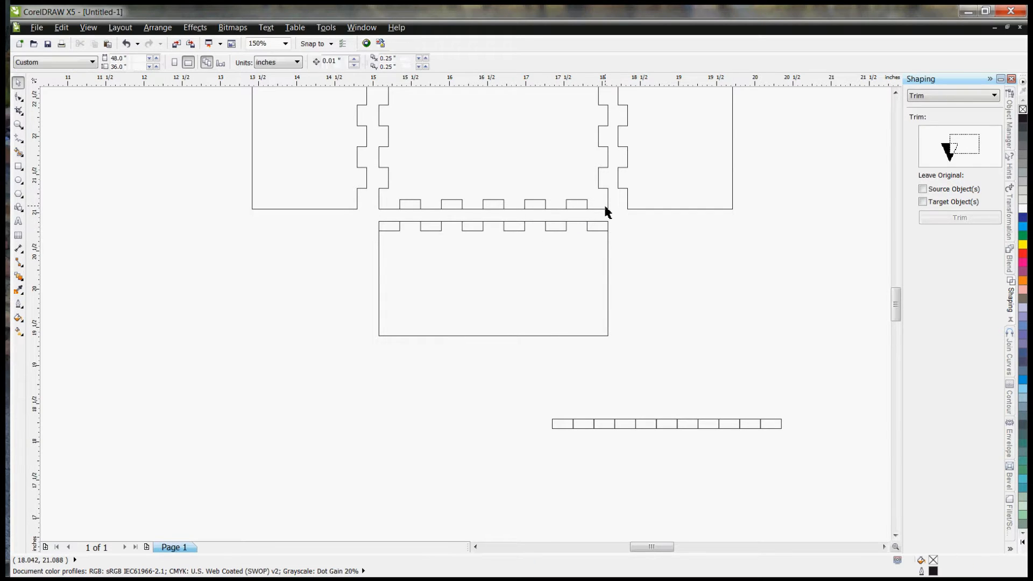
Step: Combine the five rectangles on the square's bottom edge into one curve, and likewise the six on the lower panel's top edge
drag(611, 211, 630, 237)
right_click(409, 206)
click(454, 228)
right_click(511, 231)
click(544, 251)
click(706, 250)
Step: Trim the lower panel and the square with their combined rectangles to cut the notches along the facing edges
click(514, 228)
click(958, 217)
click(507, 271)
click(532, 208)
click(957, 217)
click(519, 174)
click(657, 289)
Step: Examine how the notched edges of the four side panels match the square base
scroll(482, 381, down, 2)
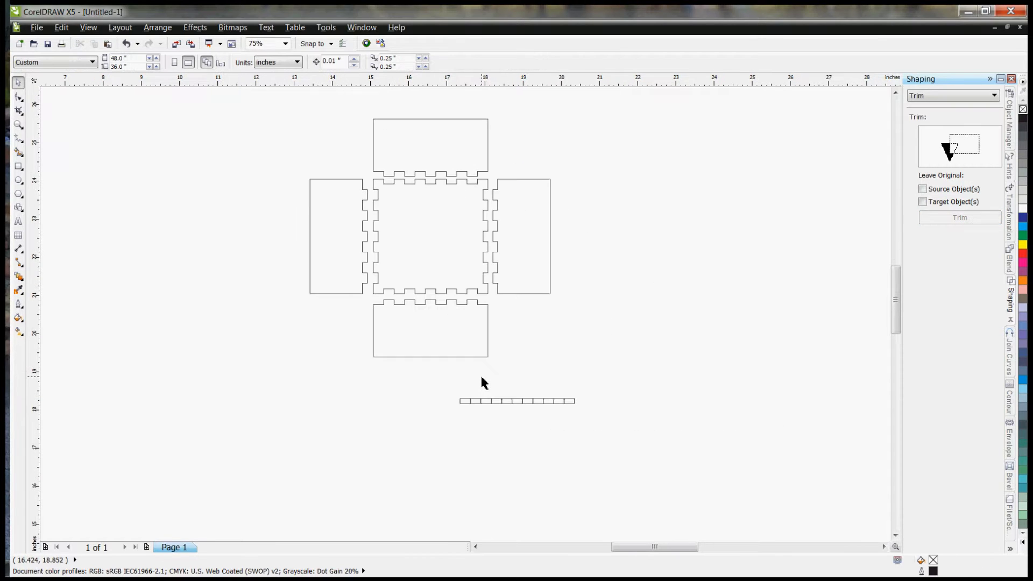
scroll(411, 229, up, 2)
scroll(413, 218, down, 1)
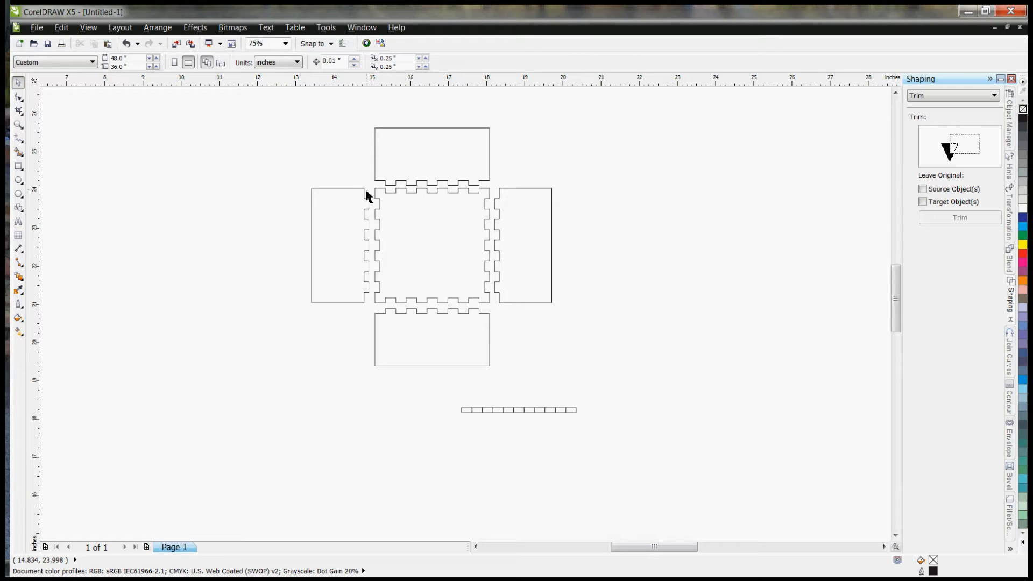
scroll(366, 195, up, 2)
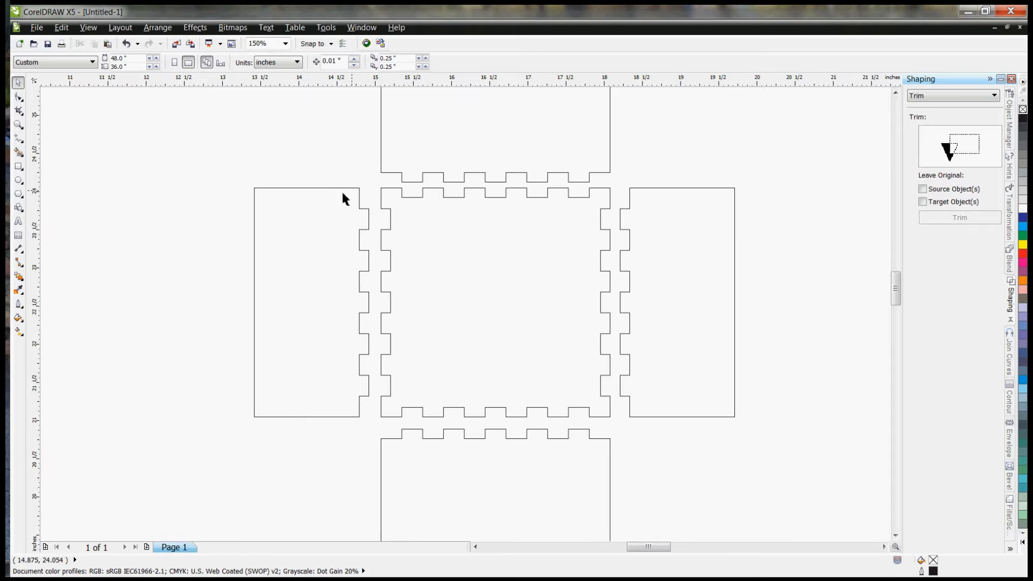
click(288, 217)
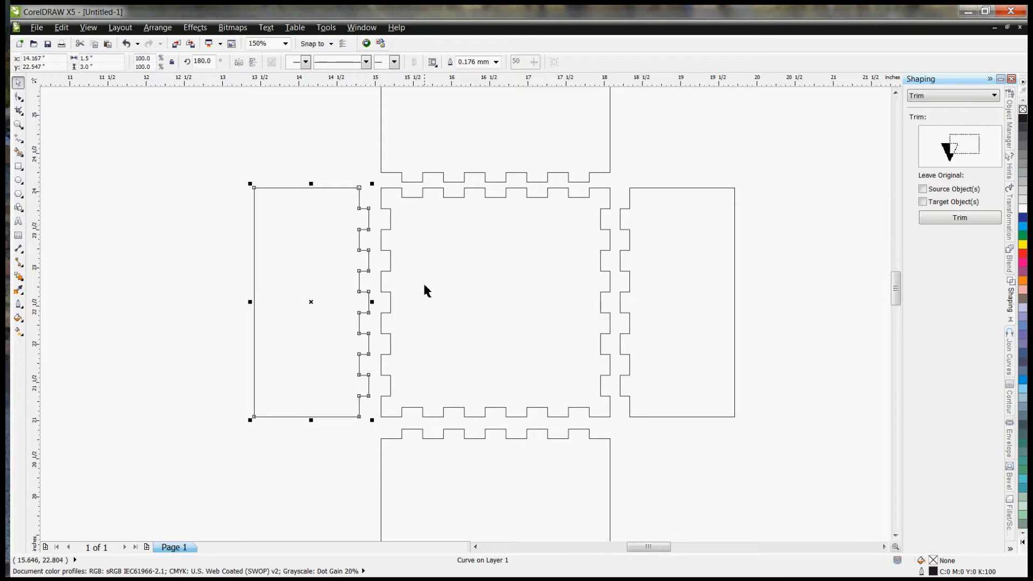
drag(898, 292, 900, 281)
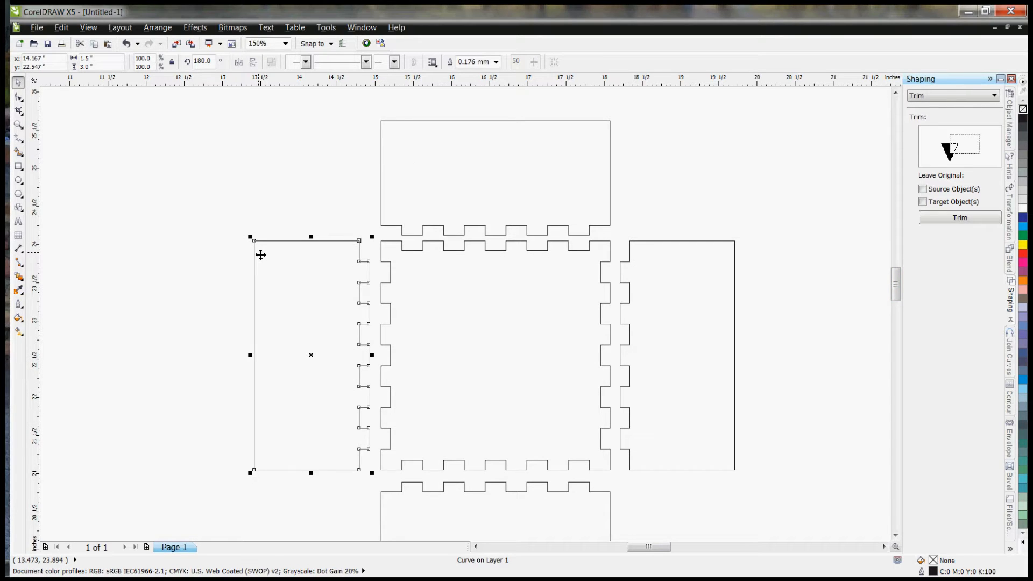
click(282, 208)
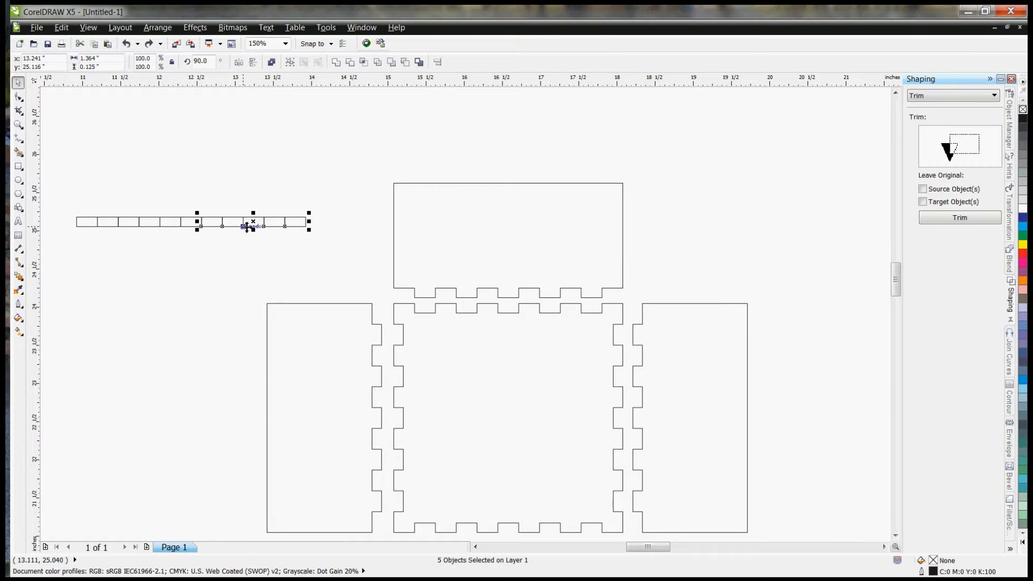
Step: Separate five rectangles from the spare strip, rotate them upright and align them inside the upper panel's left edge
drag(255, 223, 272, 185)
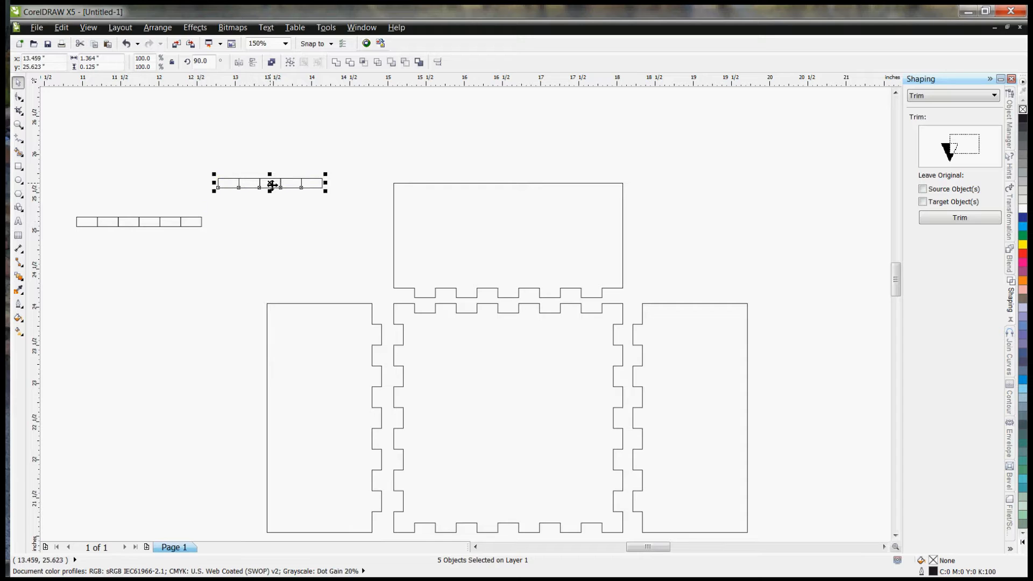
key(ctrl+z)
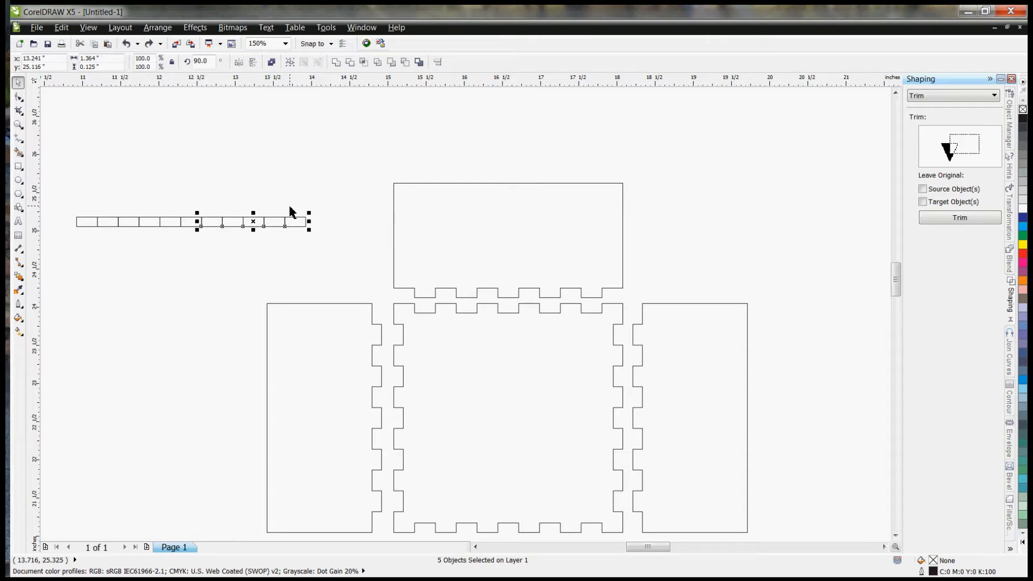
drag(335, 202, 195, 241)
drag(261, 222, 293, 253)
click(284, 180)
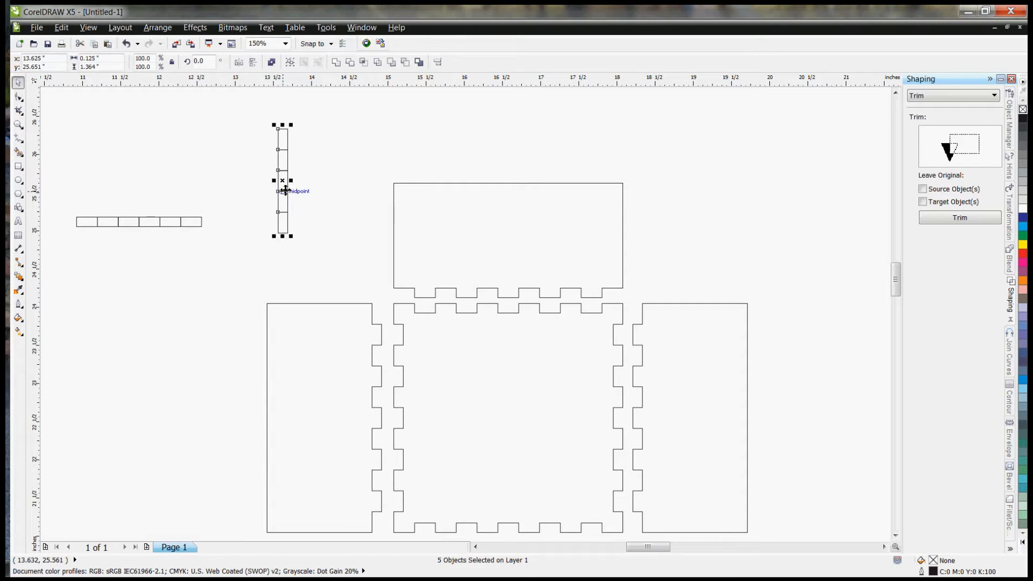
drag(283, 180, 395, 184)
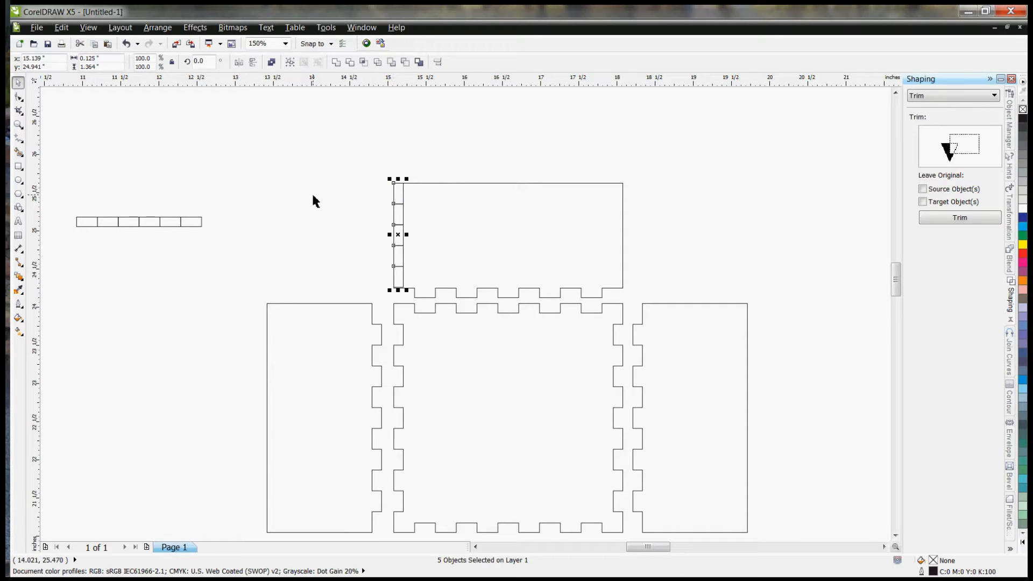
Step: Stretch the five-rectangle strip to a height of 1.375 inches and copy it inside the upper panel's right edge
click(313, 221)
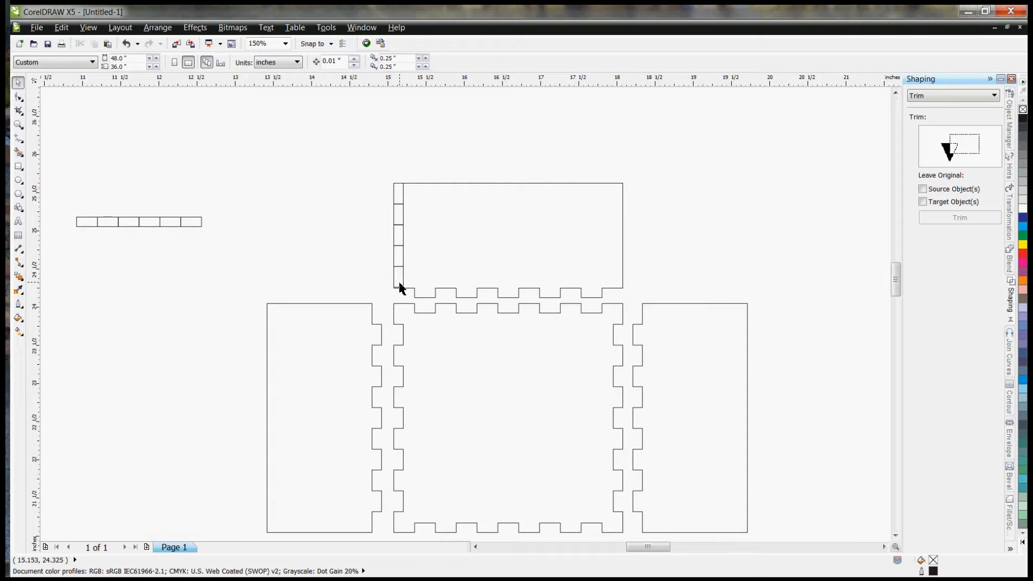
drag(386, 176, 406, 293)
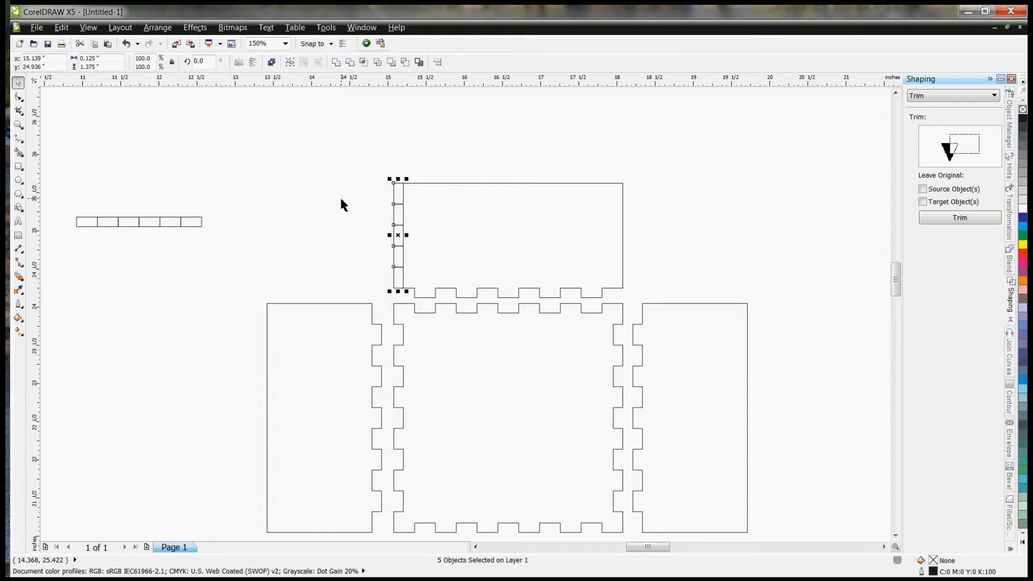
drag(394, 184, 623, 186)
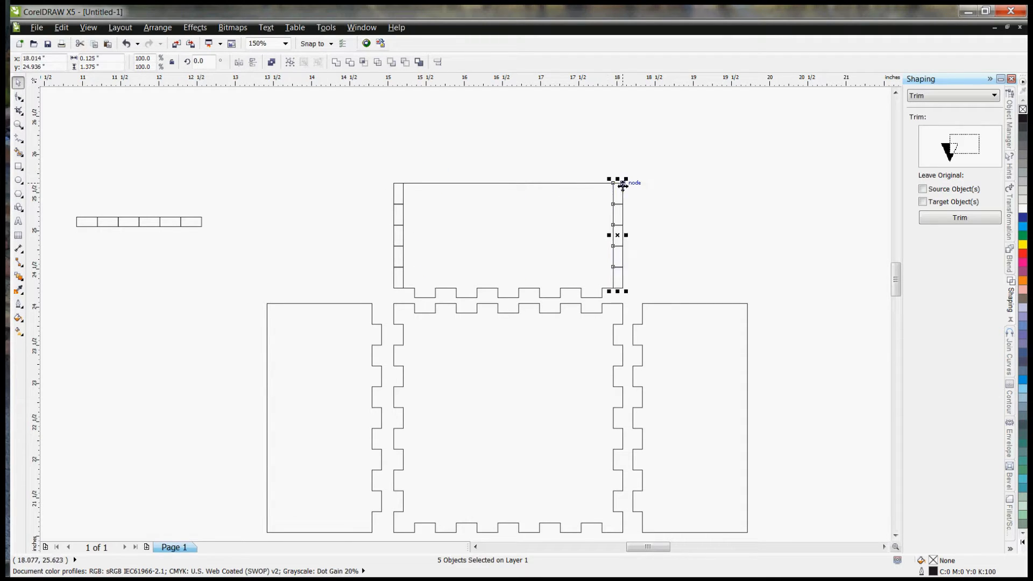
click(661, 222)
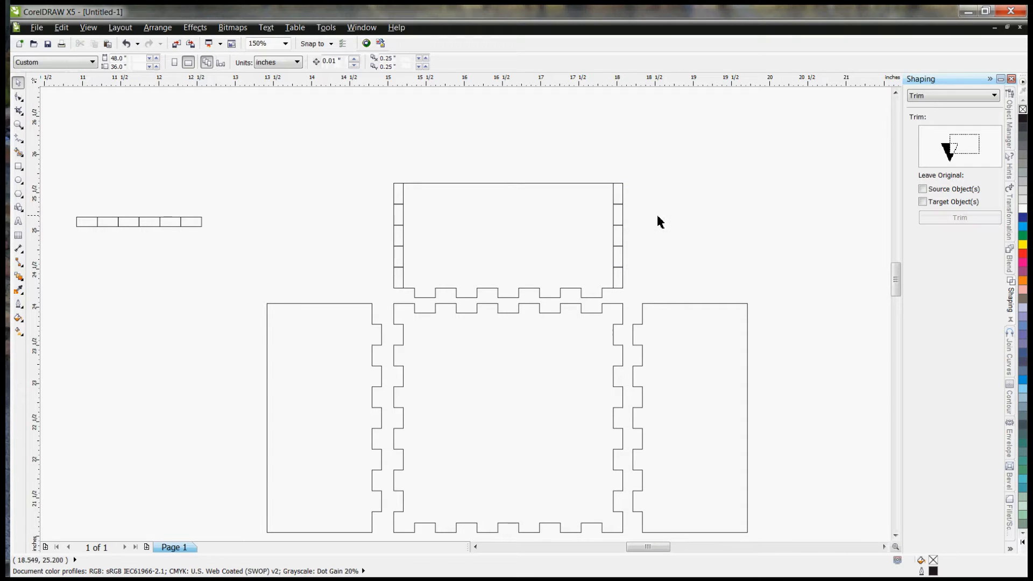
Step: Delete the first, third and fifth rectangles from both side strips on the upper panel
click(400, 204)
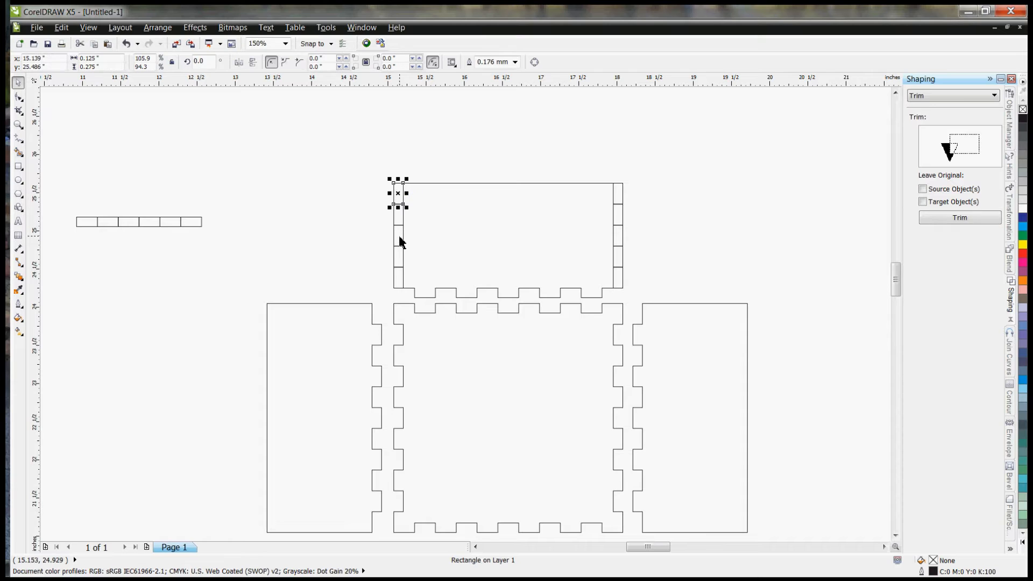
shift+click(401, 240)
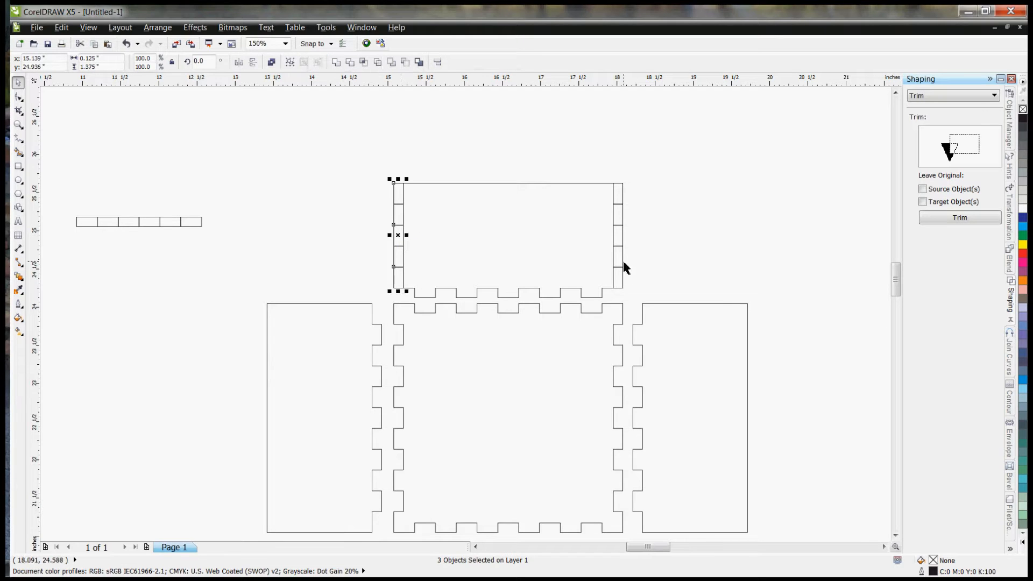
shift+click(617, 205)
click(619, 201)
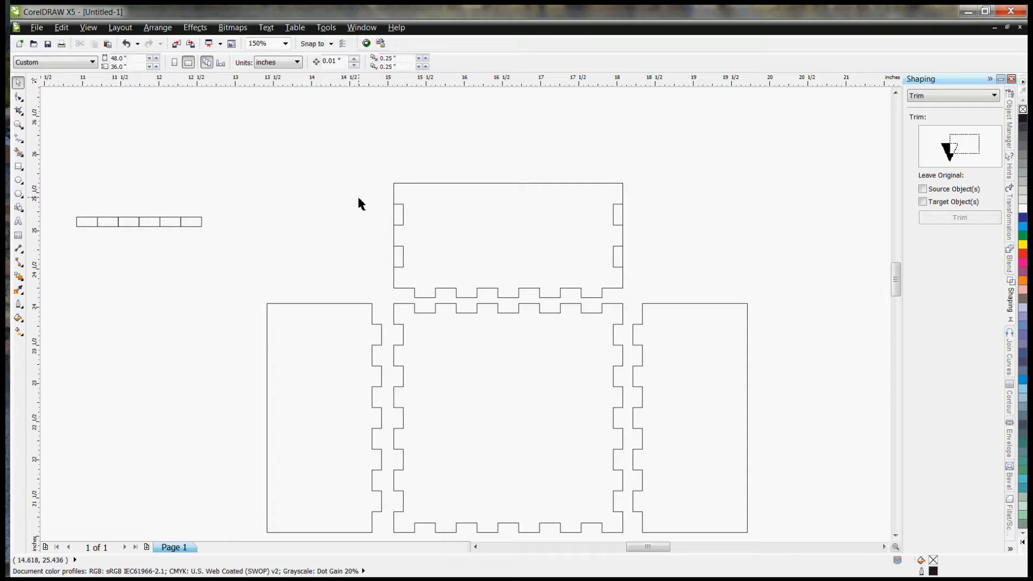
Step: Combine the two rectangles on the upper panel's left edge into one curve, and likewise the two on its right edge
drag(378, 195, 420, 279)
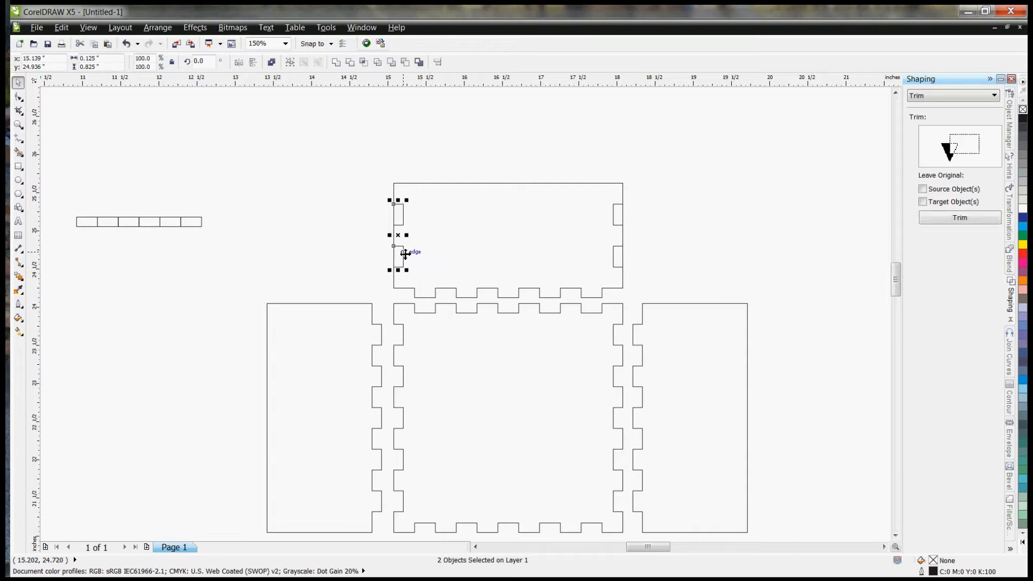
right_click(405, 253)
click(425, 275)
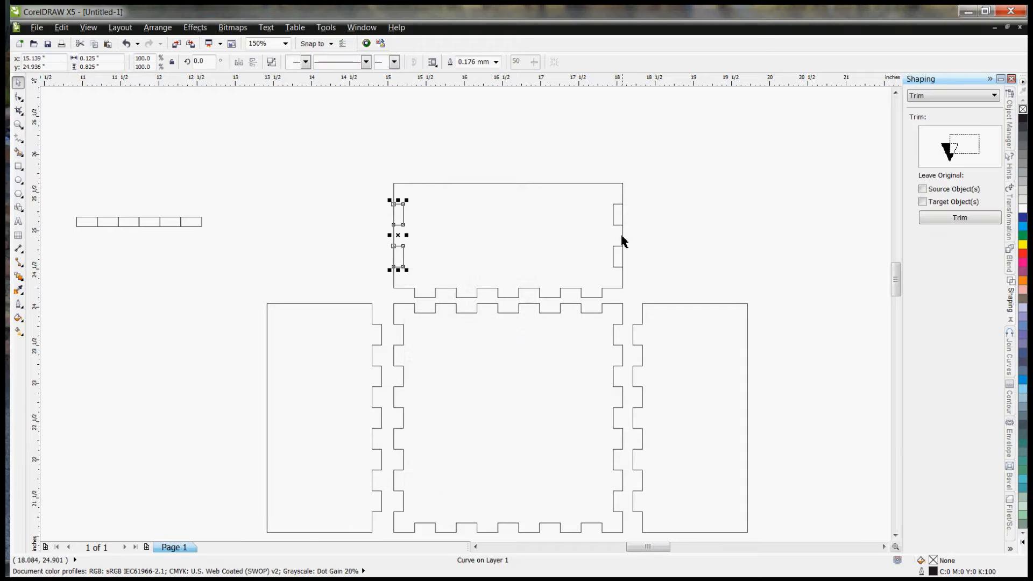
drag(639, 199, 603, 281)
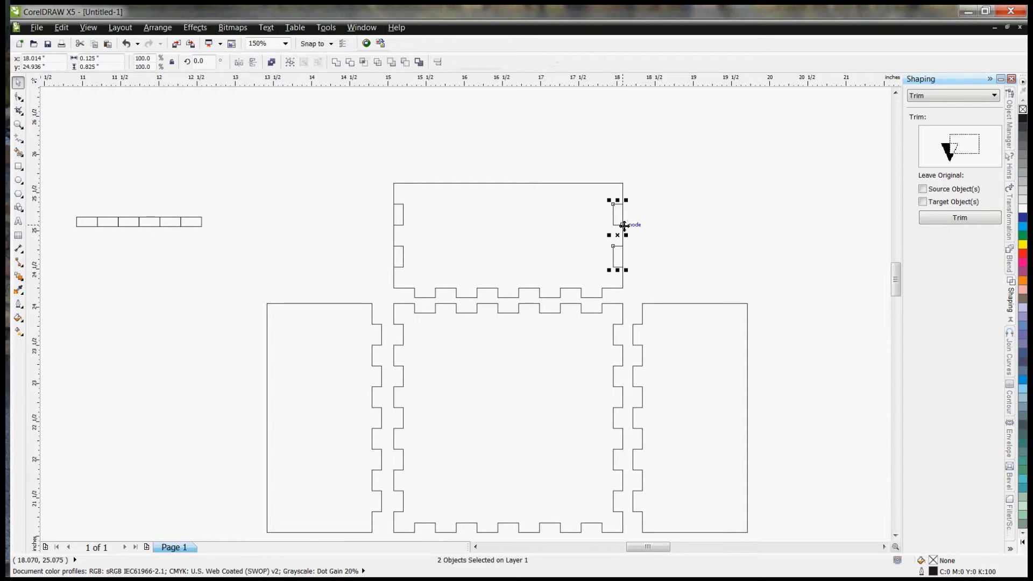
right_click(623, 225)
click(643, 242)
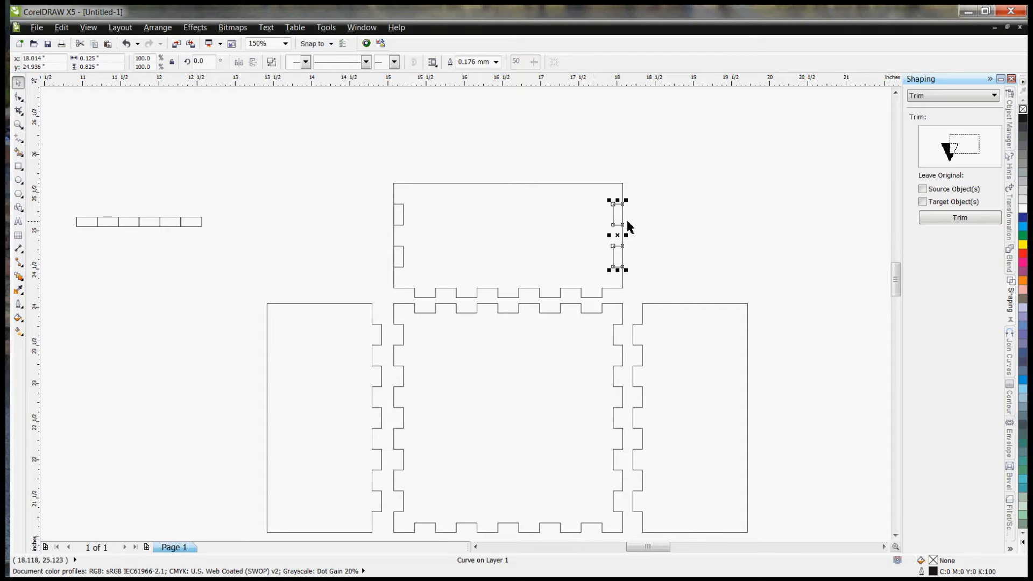
Step: Undo both combines and the deletion of the alternate rectangles on the upper panel's side edges
key(ctrl+z)
key(ctrl+z)
key(ctrl+z)
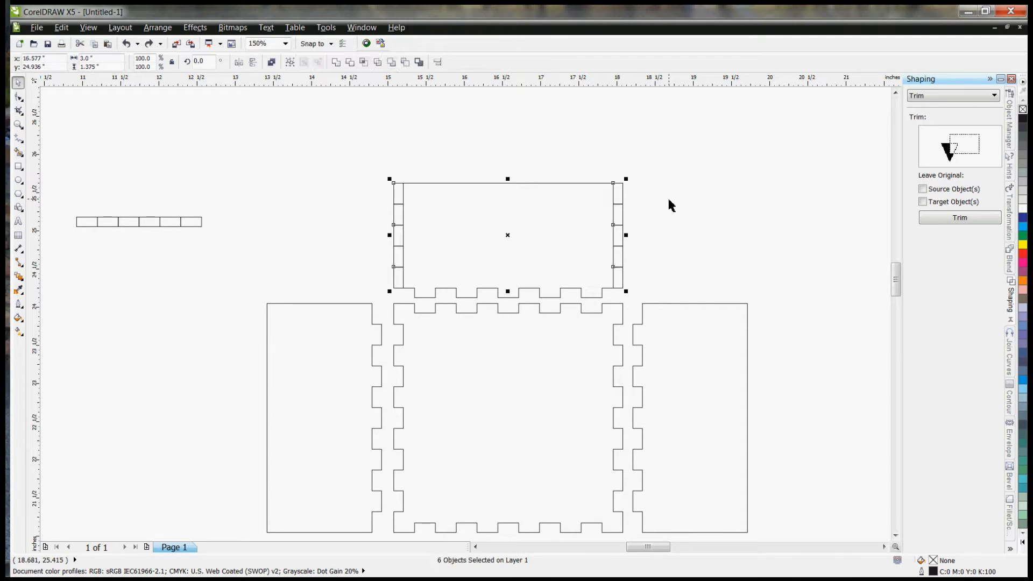
Step: Duplicate the five-rectangle strip on the upper panel's right edge and set the copy aside to the panel's upper right
click(669, 177)
drag(646, 162, 605, 296)
key(ctrl+d)
drag(643, 220, 721, 170)
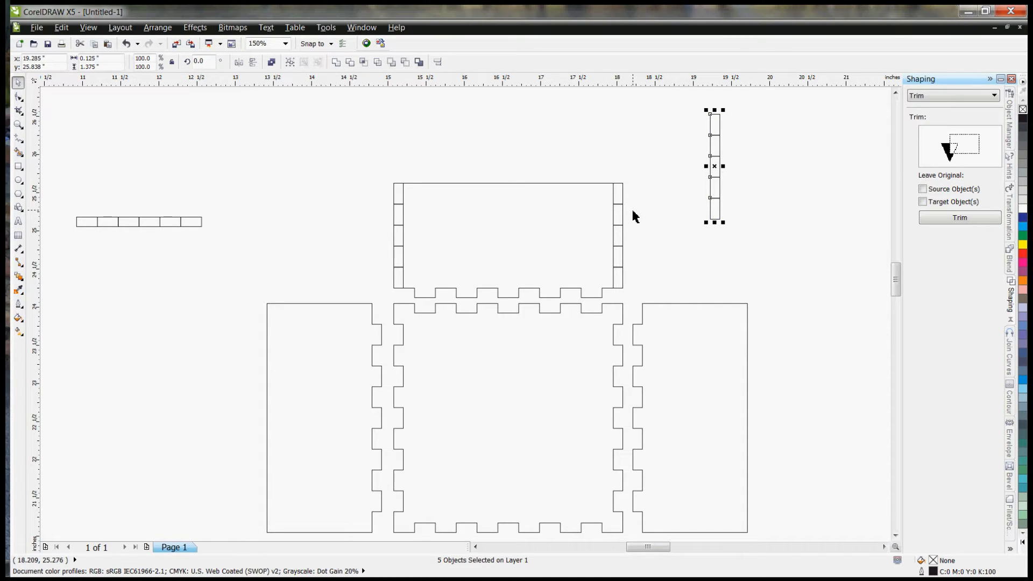
Step: Delete the first, third and fifth rectangles from the strips on the upper panel's left and right edges
click(398, 194)
shift+click(398, 236)
shift+click(396, 284)
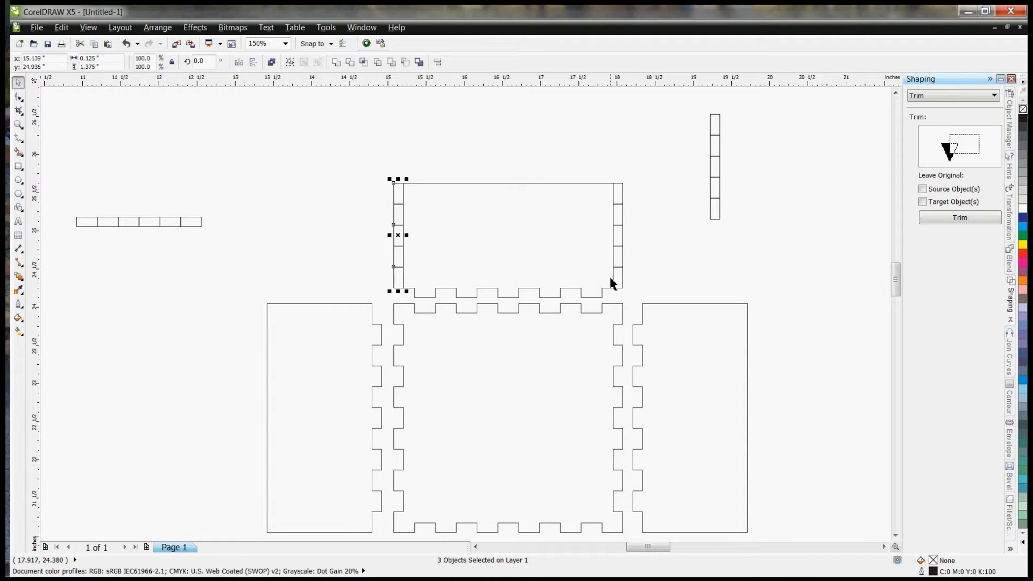
click(621, 209)
Step: Combine the two remaining rectangles on the upper panel's left edge into one curve
drag(367, 194, 433, 280)
right_click(398, 249)
click(431, 277)
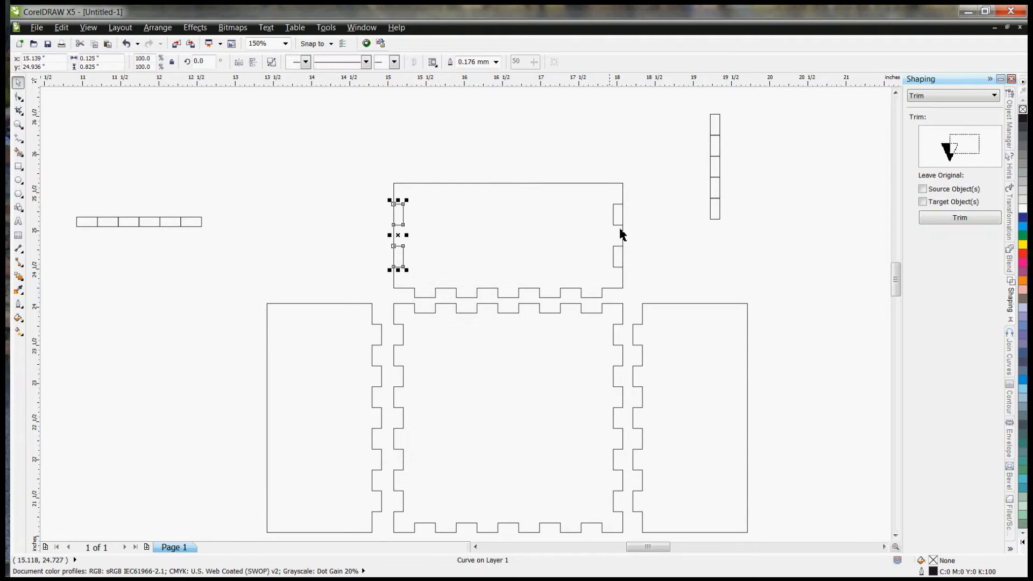
Step: Combine the two rectangles on the upper panel's right edge into one curve and trim them out of the panel
drag(619, 229, 588, 272)
right_click(615, 249)
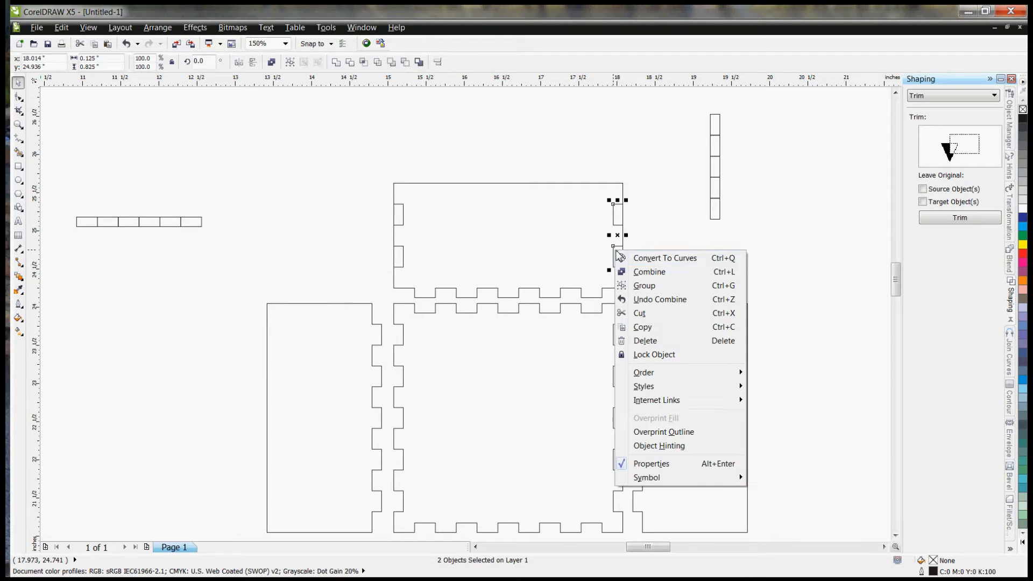
click(661, 274)
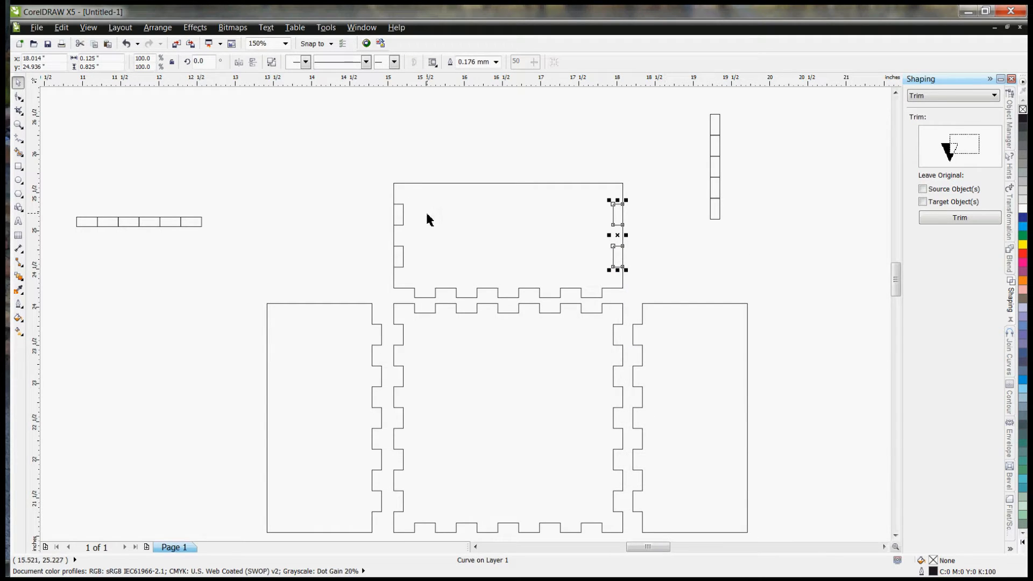
click(948, 218)
click(636, 219)
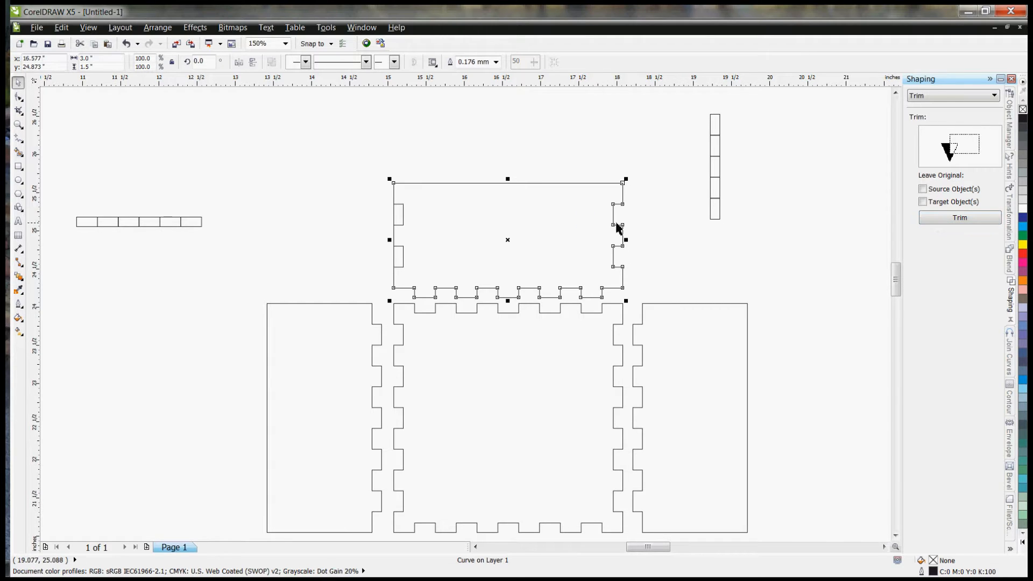
Step: Trim the combined rectangles on the upper panel's left edge out of the panel
click(403, 217)
click(354, 218)
click(403, 218)
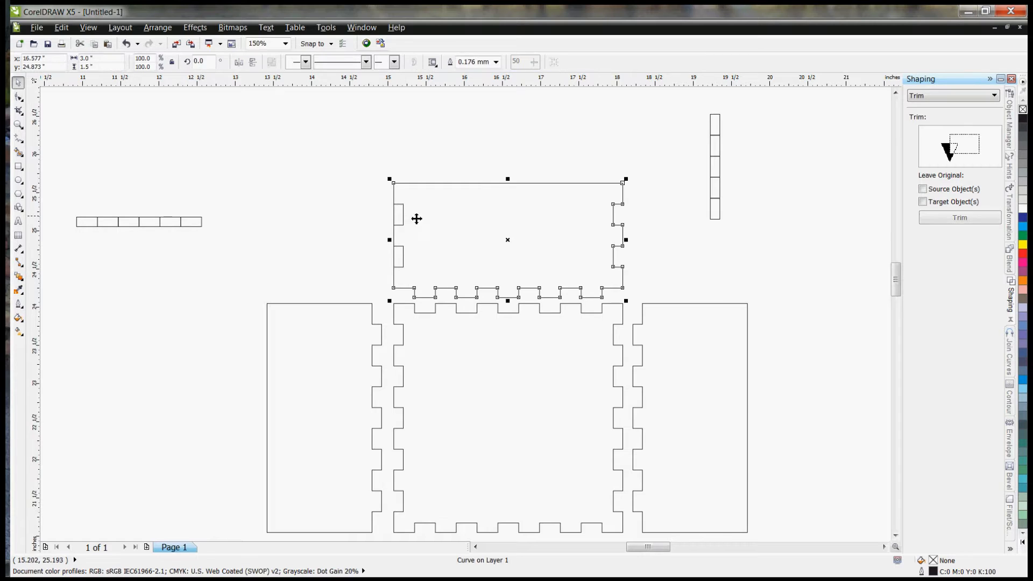
click(960, 218)
click(487, 225)
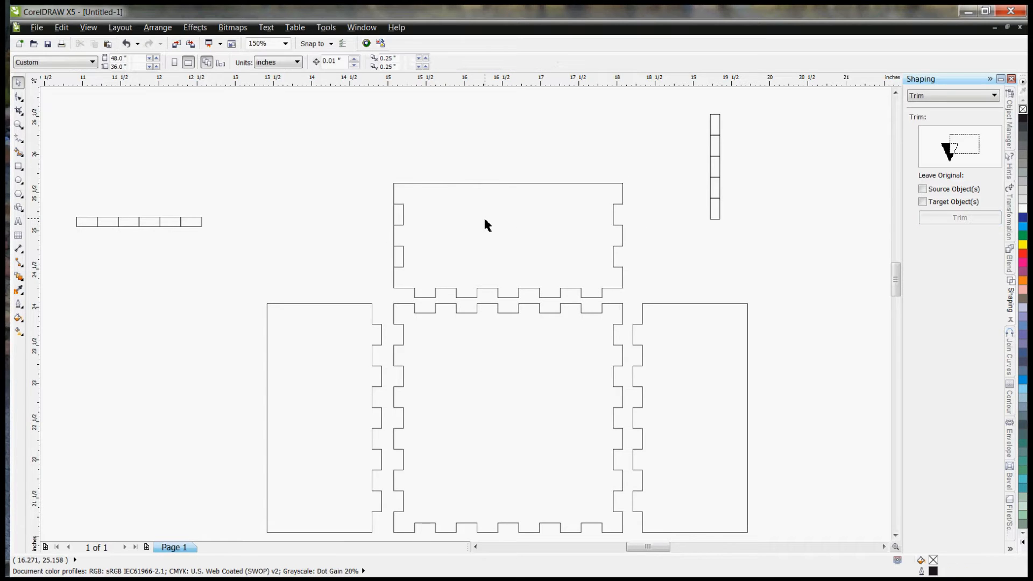
click(398, 215)
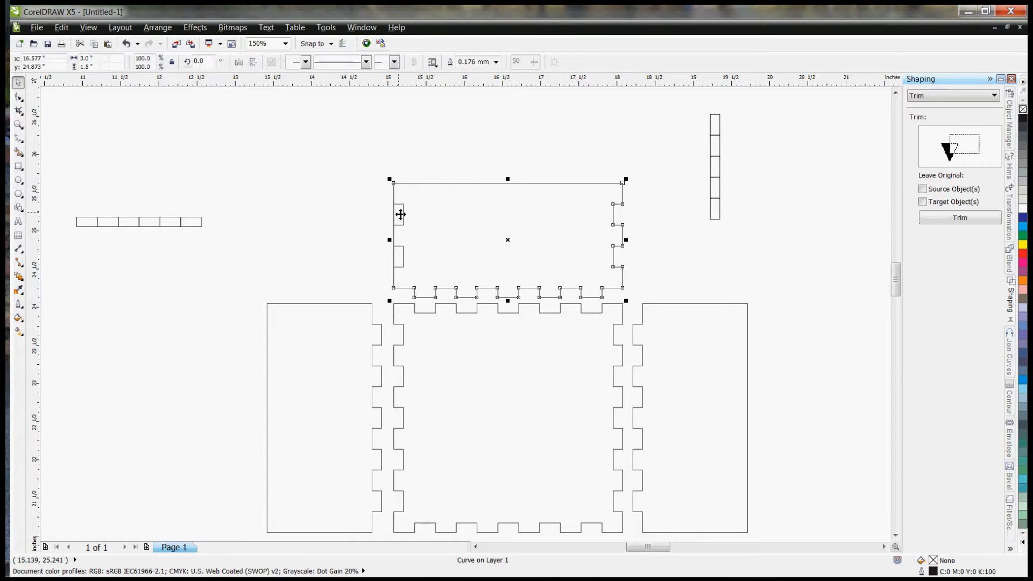
click(362, 215)
click(405, 221)
click(960, 218)
click(517, 220)
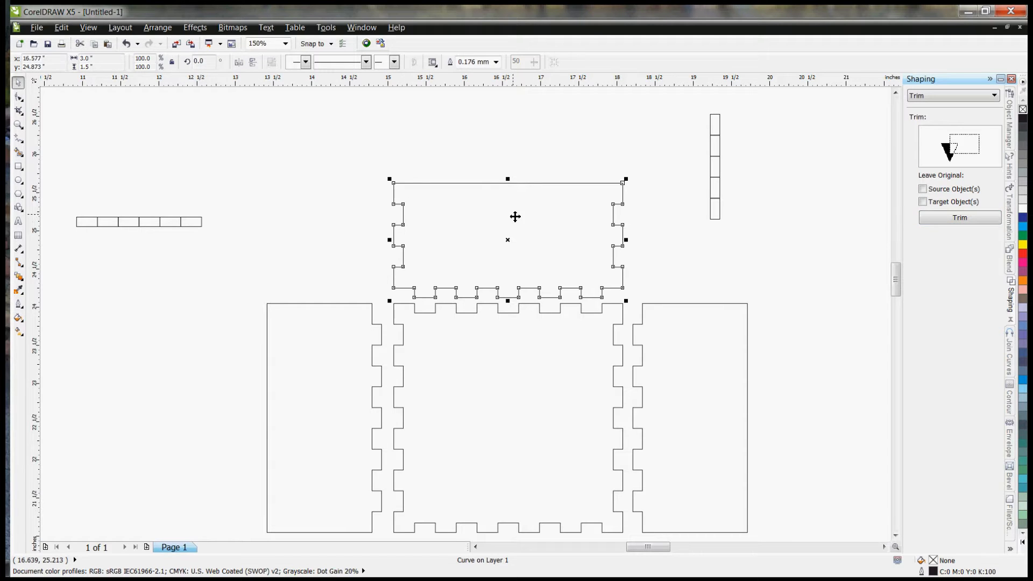
click(315, 189)
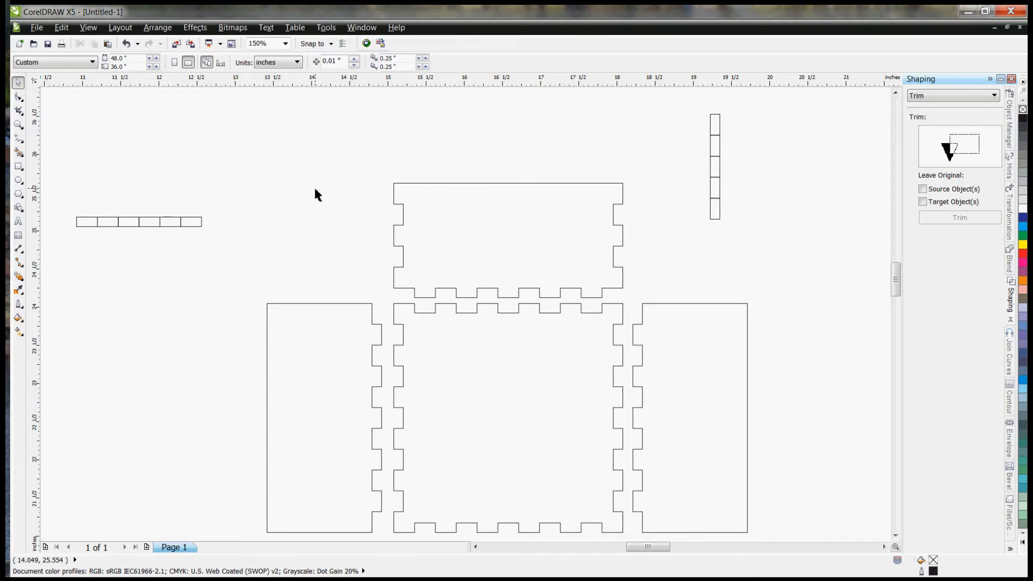
Step: Delete the spare horizontal six-rectangle strip beside the upper panel
scroll(323, 178, down, 2)
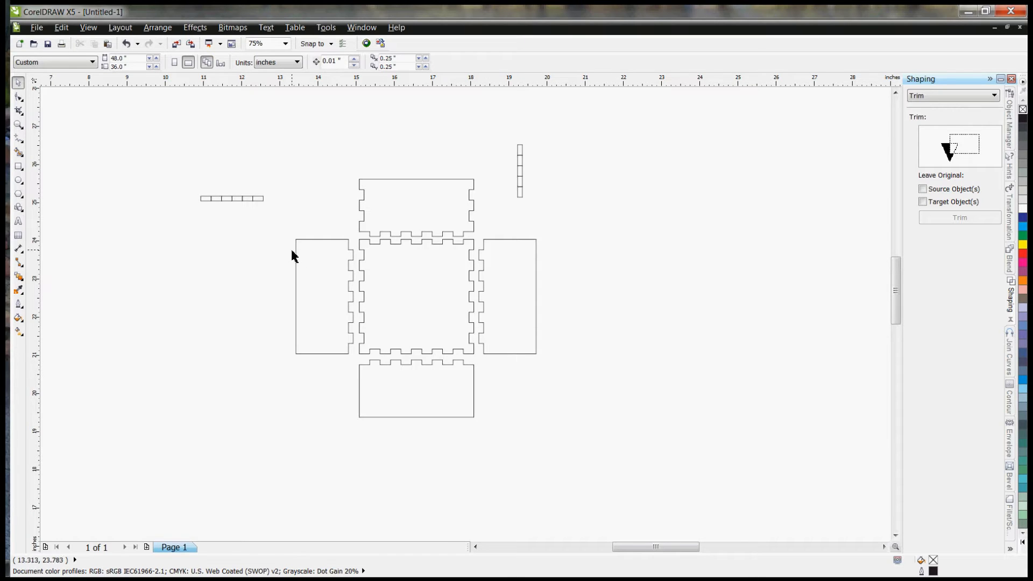
drag(184, 168, 275, 246)
key(Delete)
Step: Rotate the spare vertical five-rectangle strip to 270° and snap it corner to corner inside the left panel's upper edge
drag(511, 128, 548, 240)
drag(522, 167, 326, 238)
click(301, 197)
click(301, 196)
scroll(326, 242, up, 4)
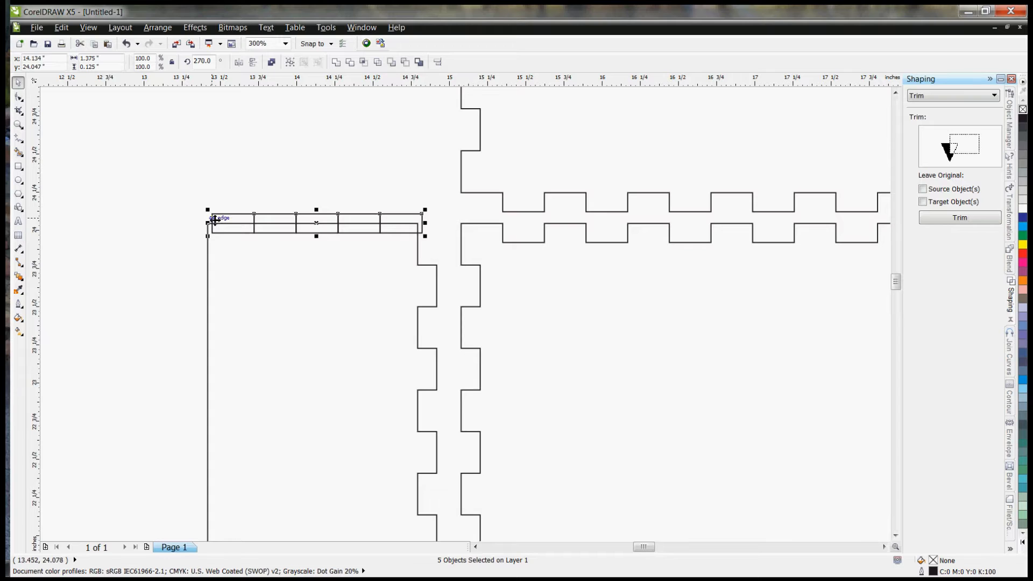
drag(212, 215, 211, 225)
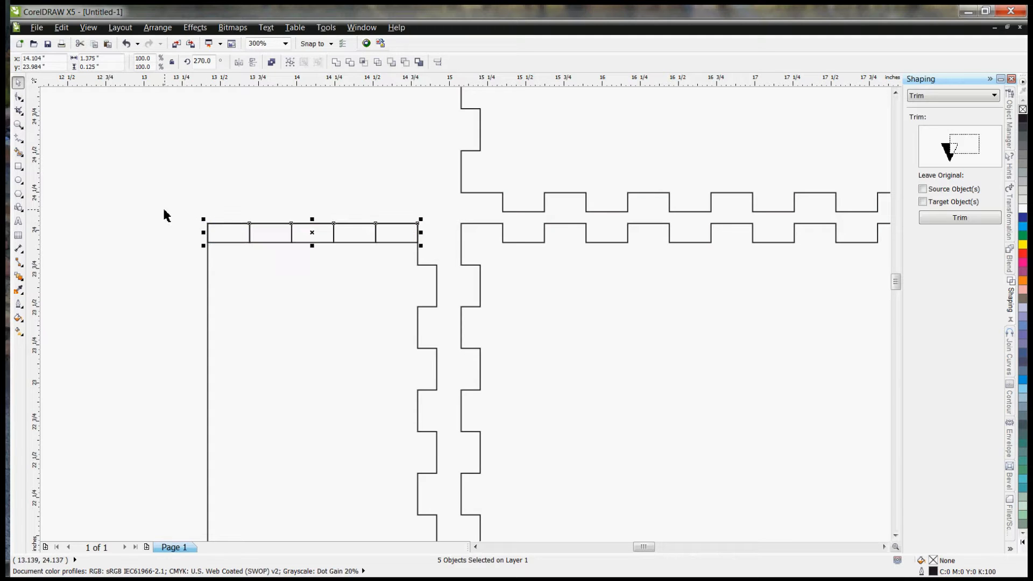
click(106, 178)
Step: Delete the second and fourth rectangles from the strip on the left panel's upper edge
scroll(106, 175, down, 2)
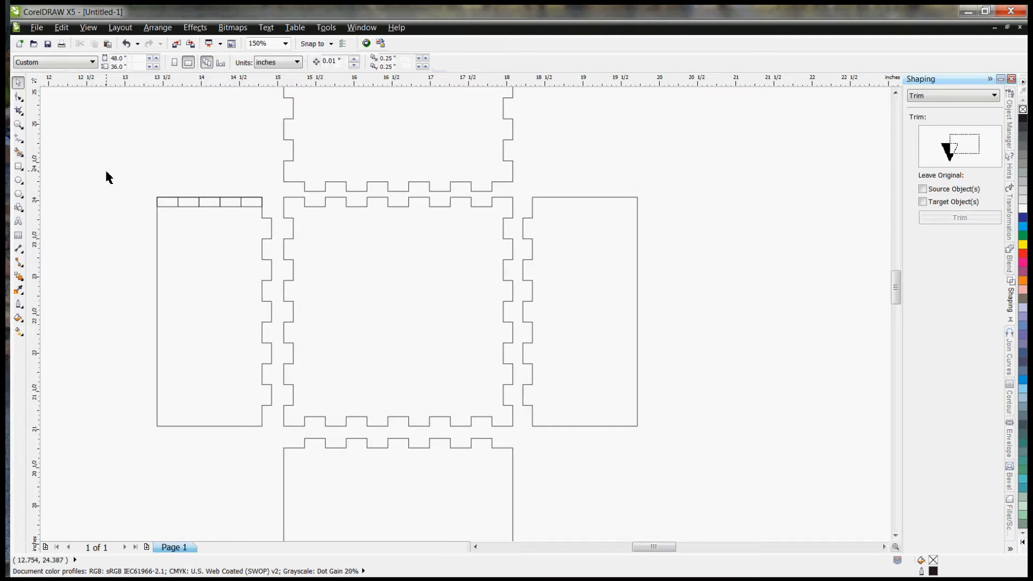
click(180, 205)
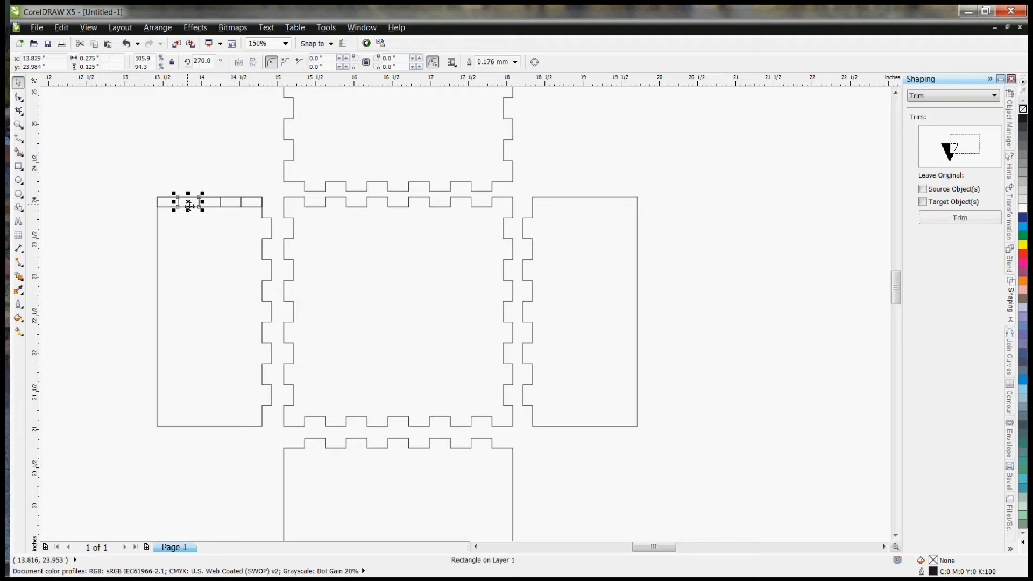
shift+click(231, 201)
key(Delete)
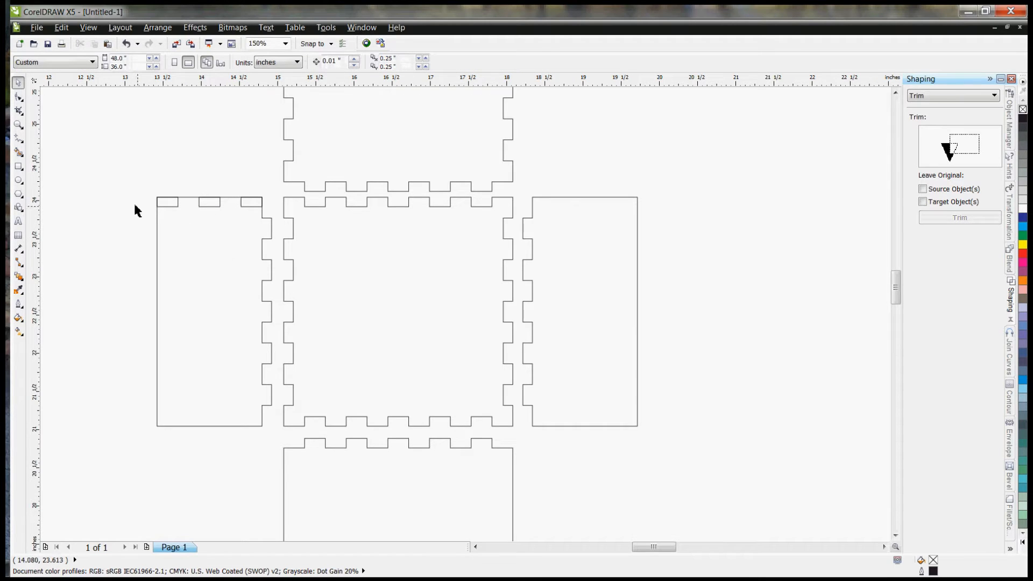
Step: Duplicate the three remaining rectangles onto the left panel's lower edge and combine the copies into one curve
drag(167, 198, 268, 221)
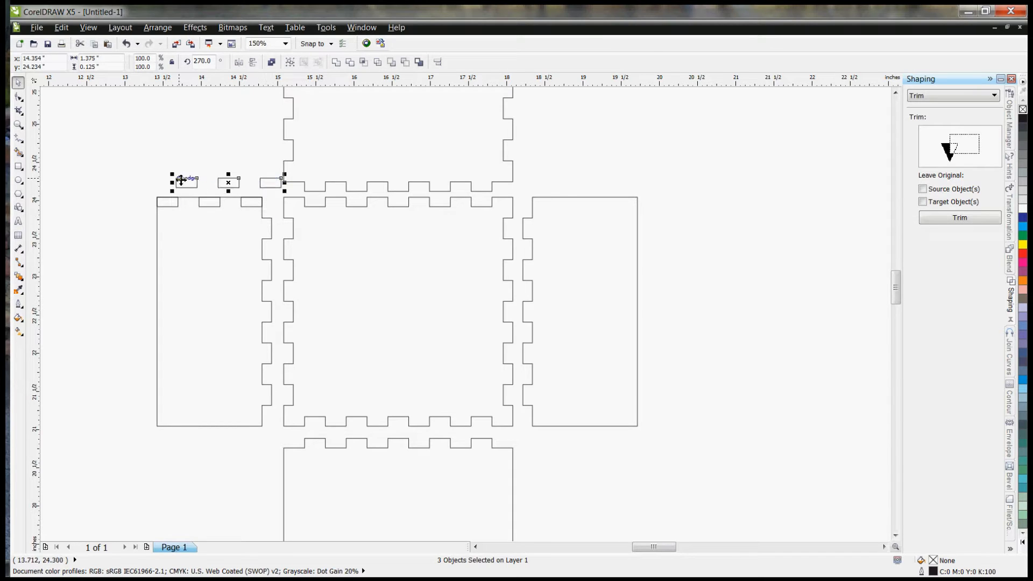
drag(177, 188, 270, 446)
right_click(245, 421)
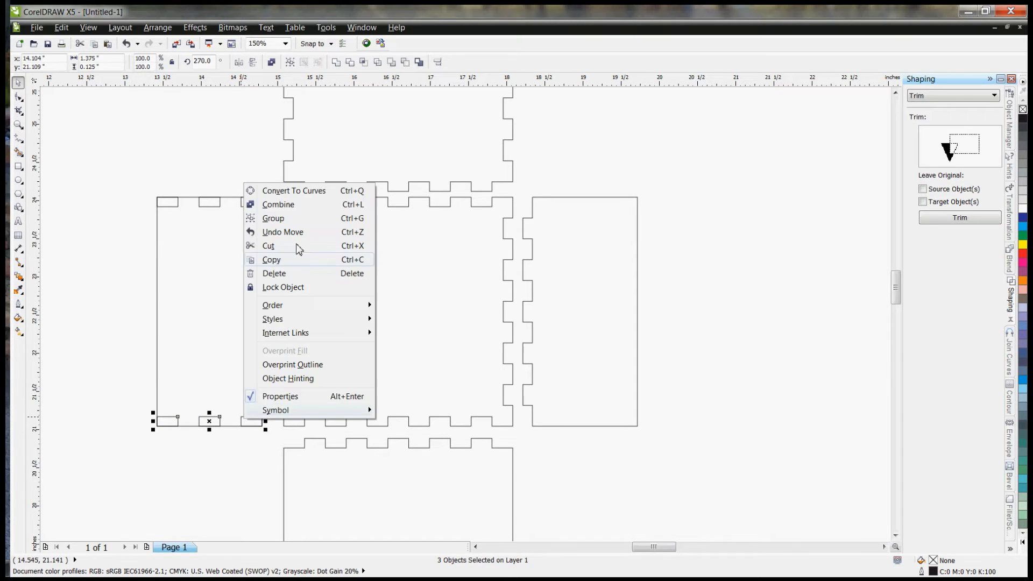
click(295, 205)
Step: Combine the three rectangles on the left panel's upper edge and trim them out of the panel
drag(118, 179, 250, 221)
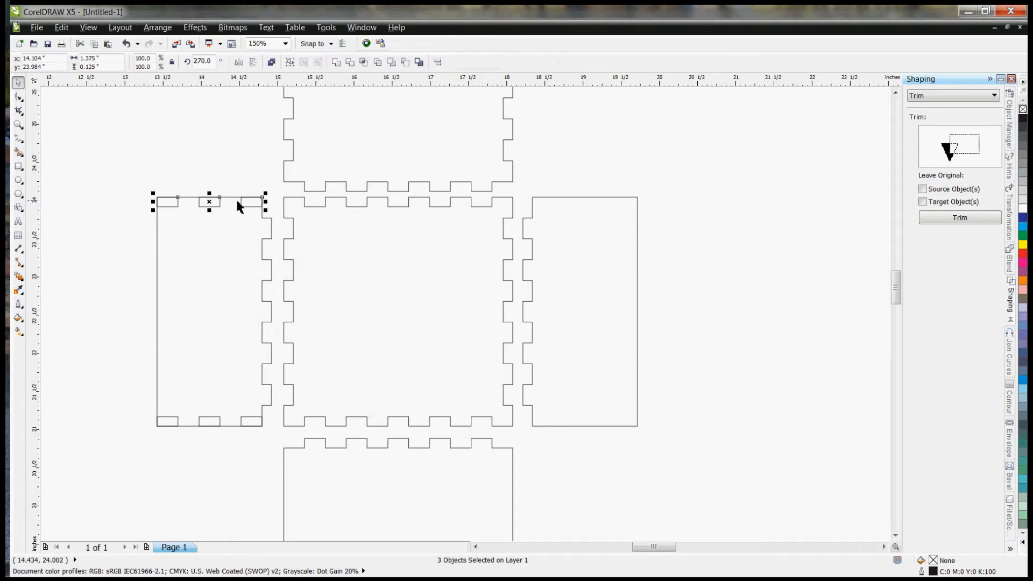
right_click(249, 202)
click(311, 223)
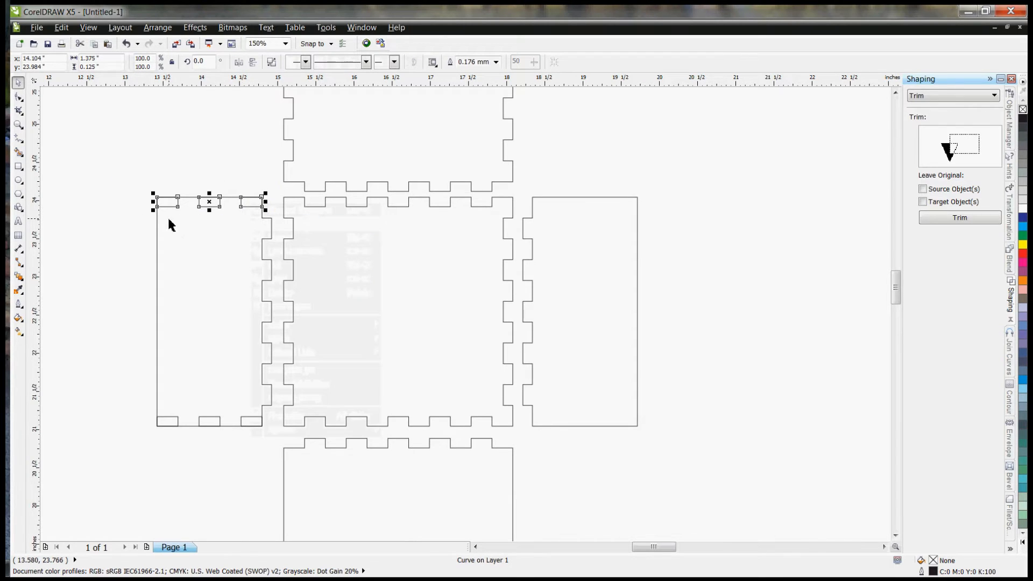
click(941, 219)
click(214, 233)
Step: Trim the combined rectangles on the left panel's lower edge out of the panel
click(117, 408)
drag(117, 409, 276, 445)
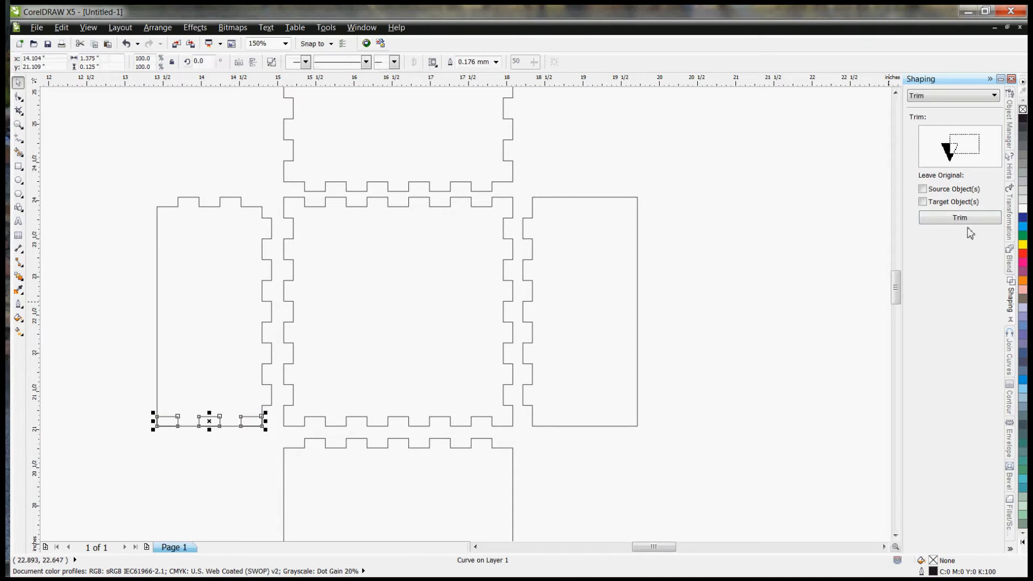
click(964, 218)
click(236, 349)
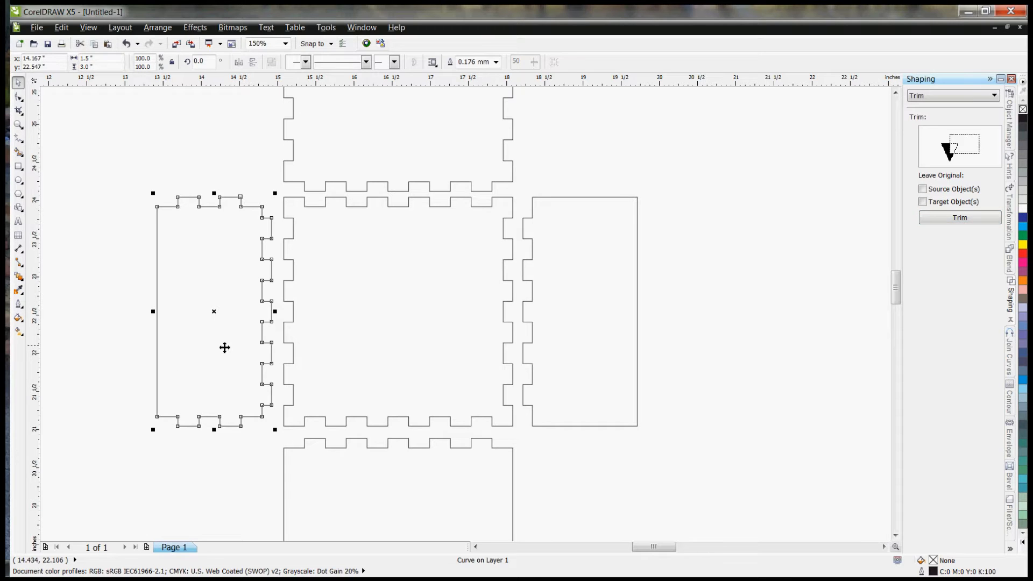
click(94, 368)
Step: Delete the unfinished panels to the right of and below the square base
scroll(142, 192, down, 1)
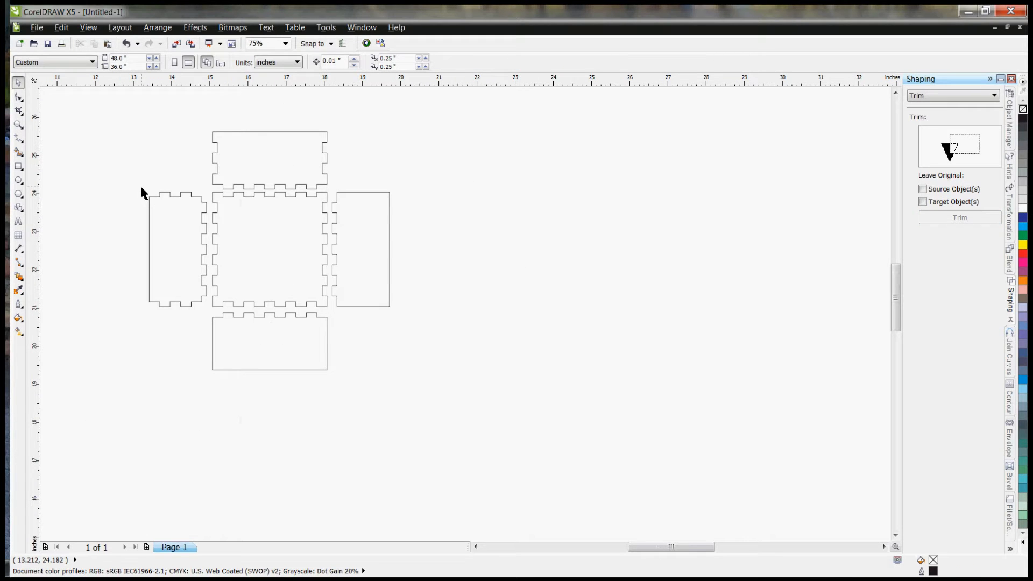
click(355, 242)
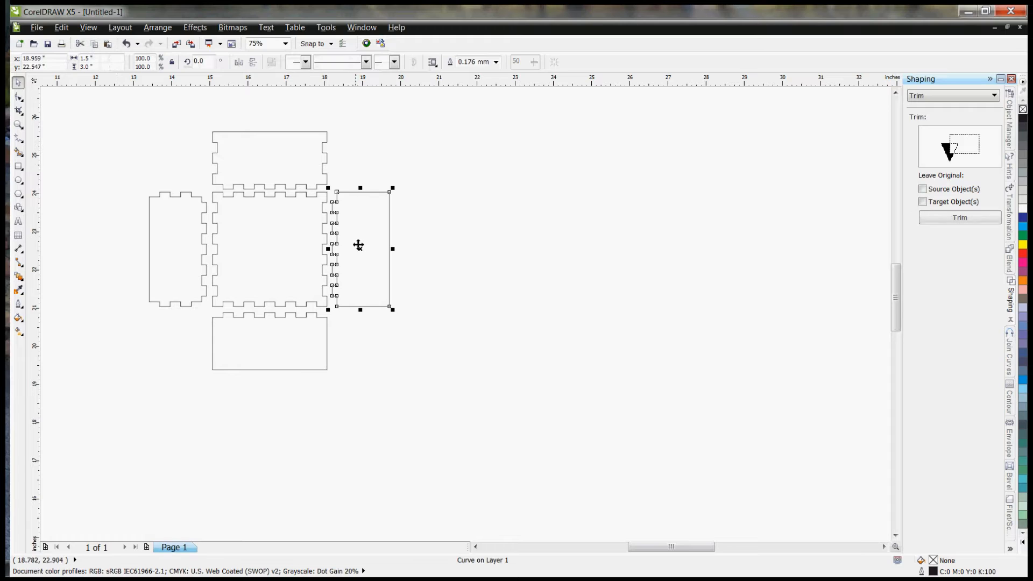
shift+click(287, 355)
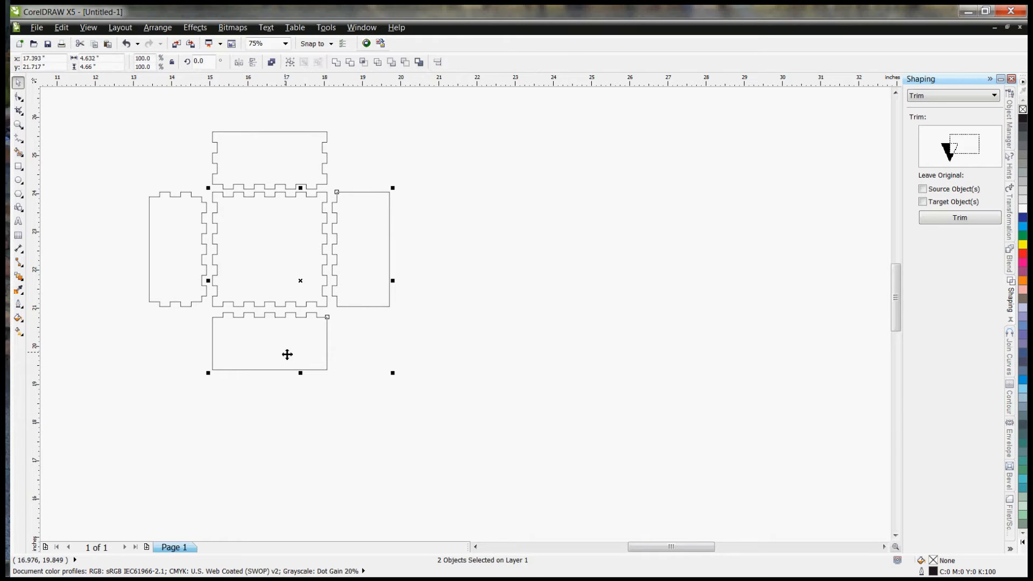
key(Delete)
Step: Create one copy of the notched upper and left panels, mirrored both horizontally and vertically
click(260, 163)
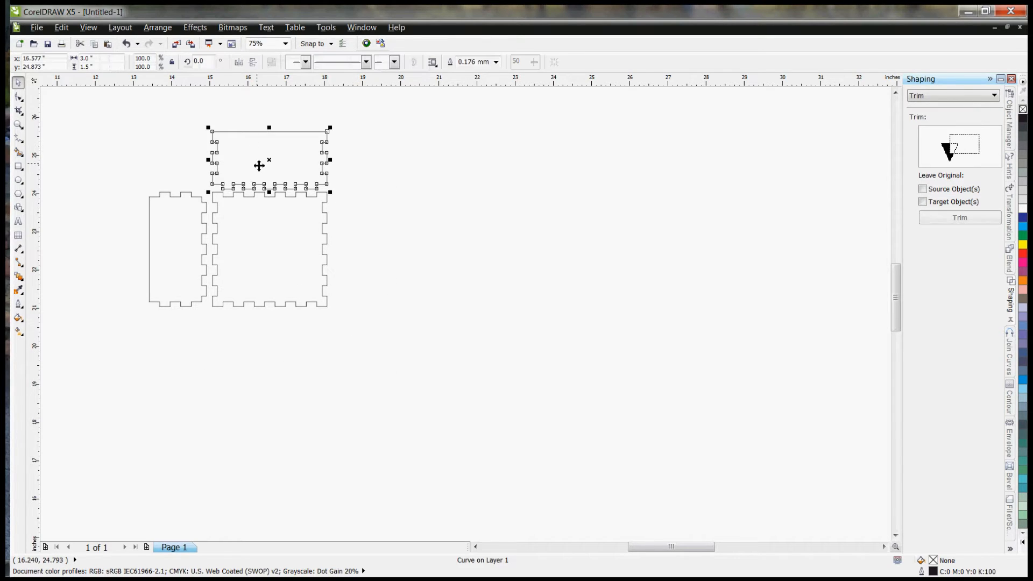
shift+click(189, 234)
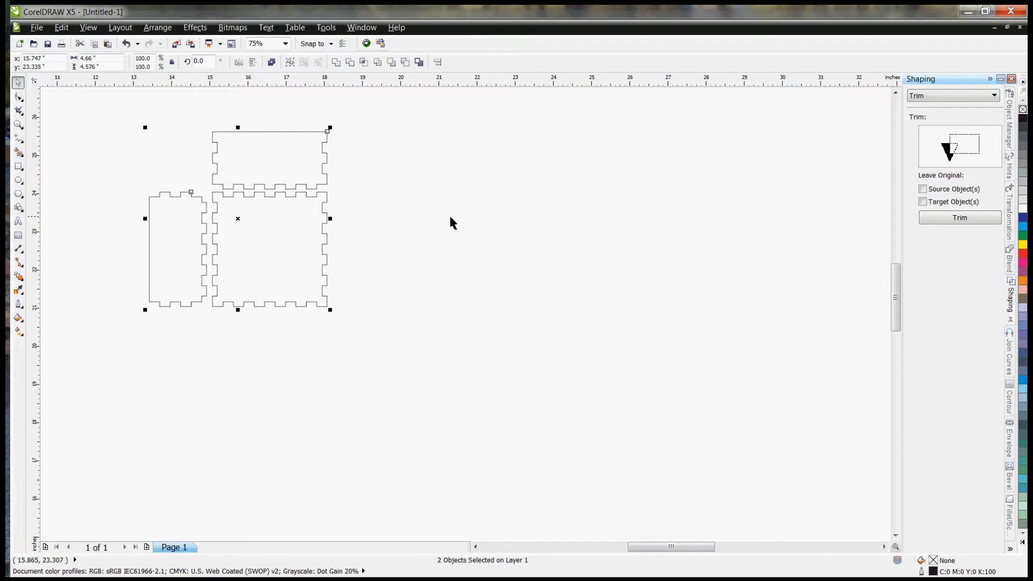
click(1012, 225)
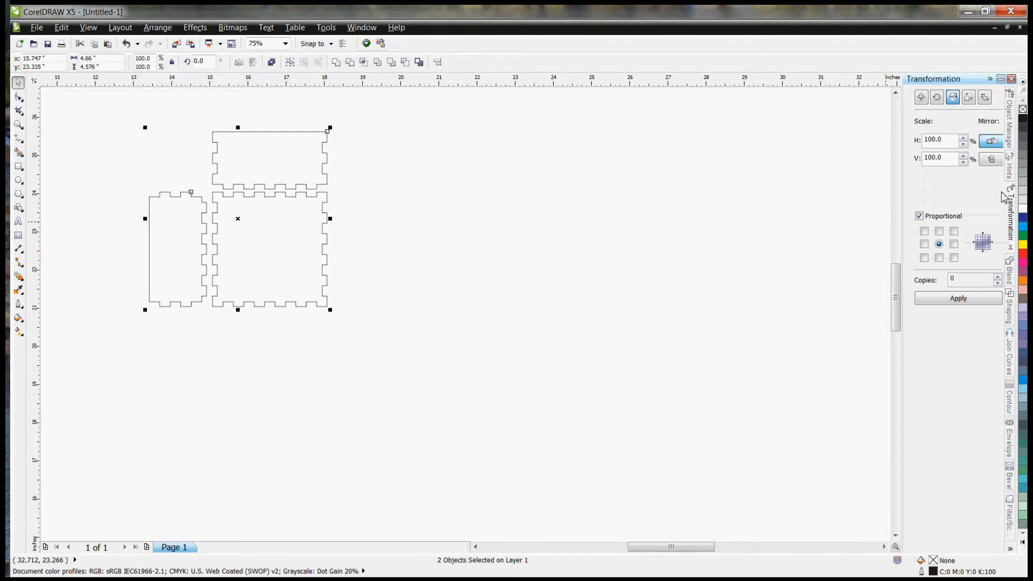
double_click(966, 283)
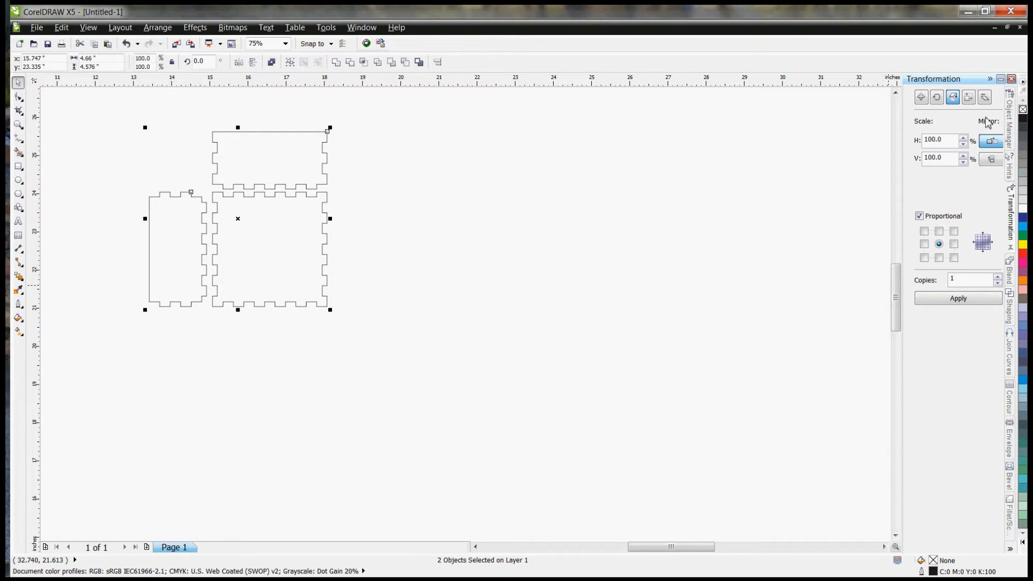
click(994, 161)
click(980, 302)
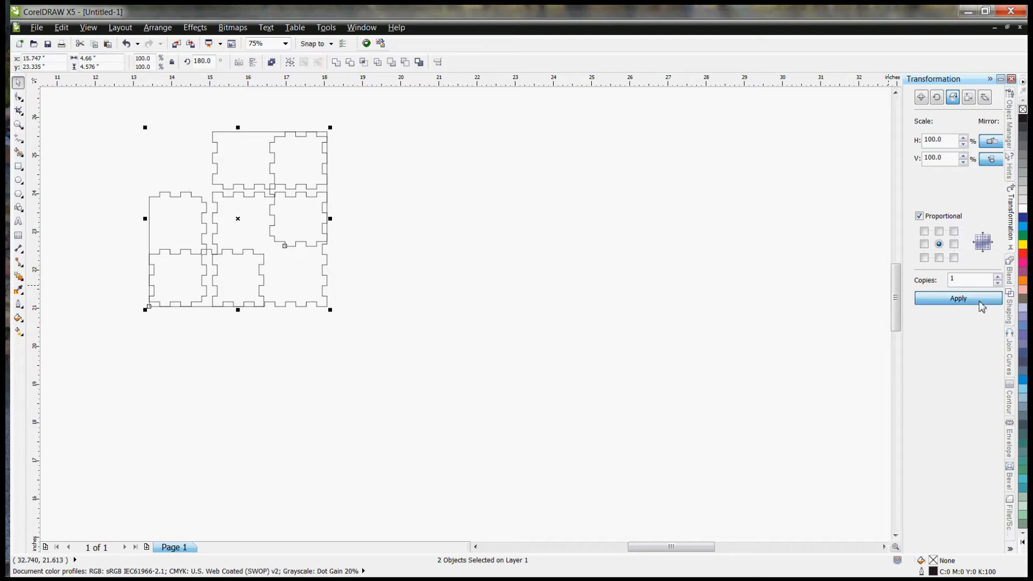
Step: Move the mirrored panel copies together so they sit against the base's right and lower edges with a small gap
drag(288, 203, 352, 265)
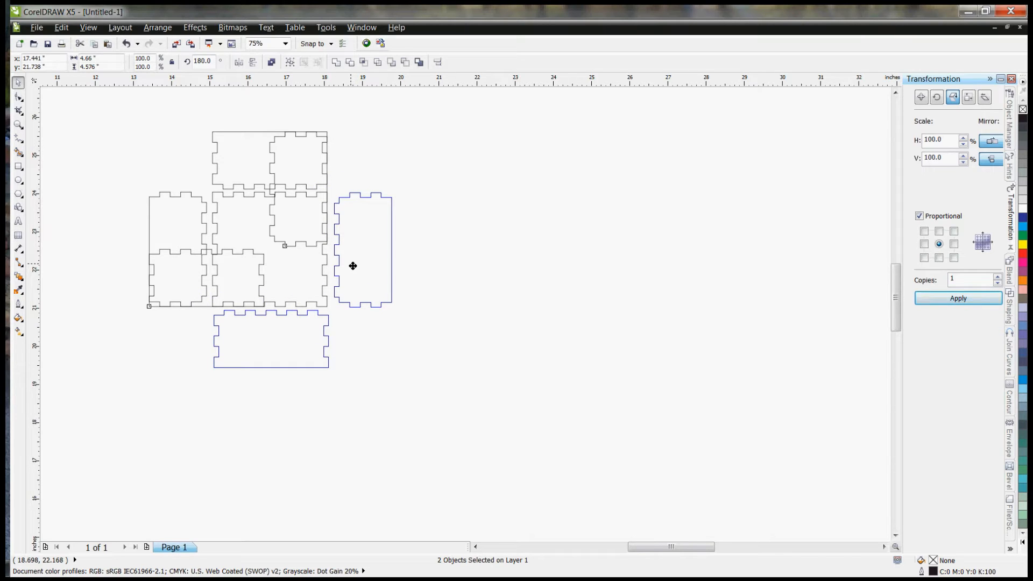
drag(353, 266, 350, 264)
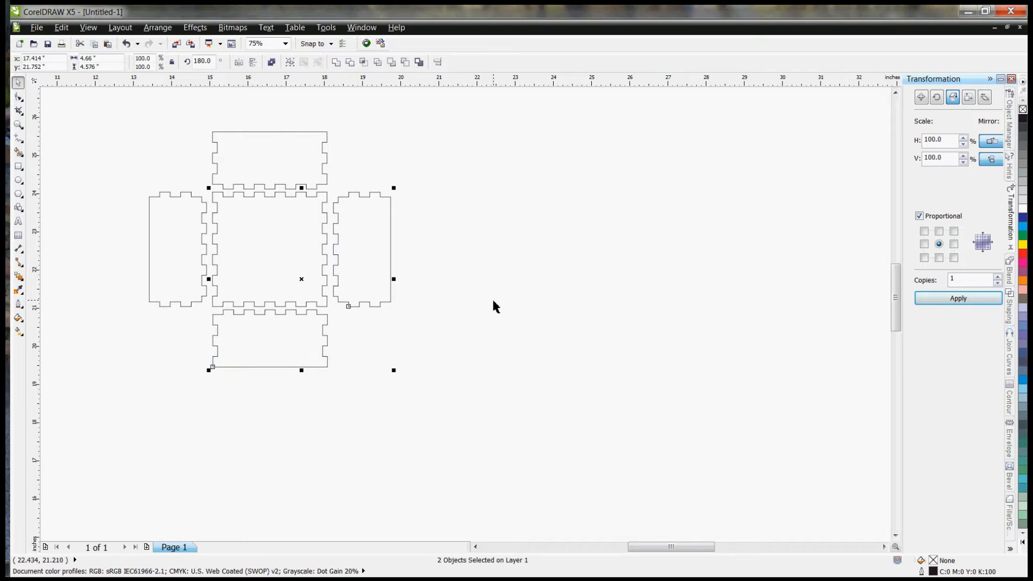
click(492, 302)
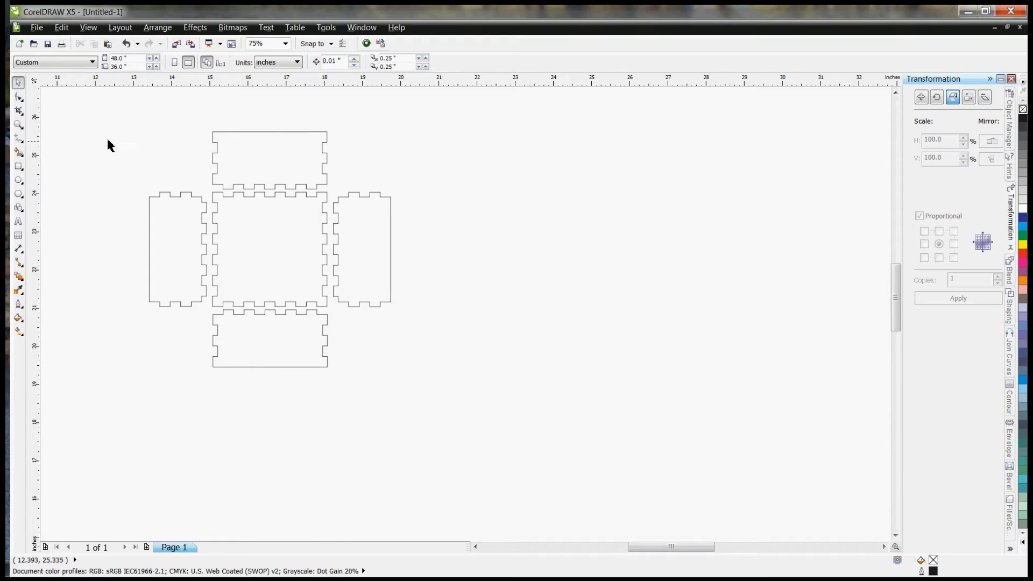
Step: Examine how the finger joints of the base and the four side panels match at their edges and corners
scroll(108, 141, up, 2)
drag(896, 281, 896, 286)
scroll(612, 303, down, 2)
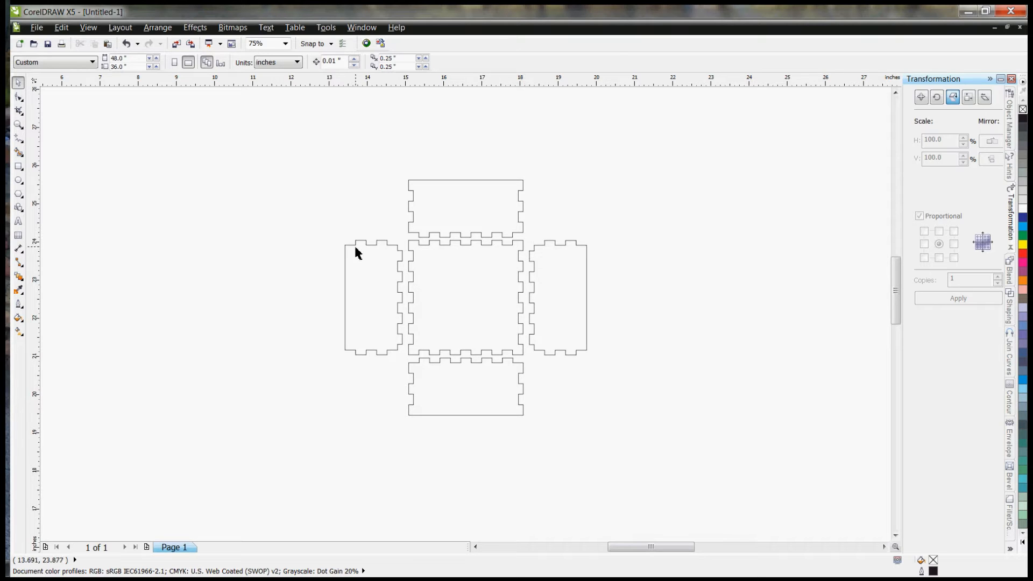
click(466, 288)
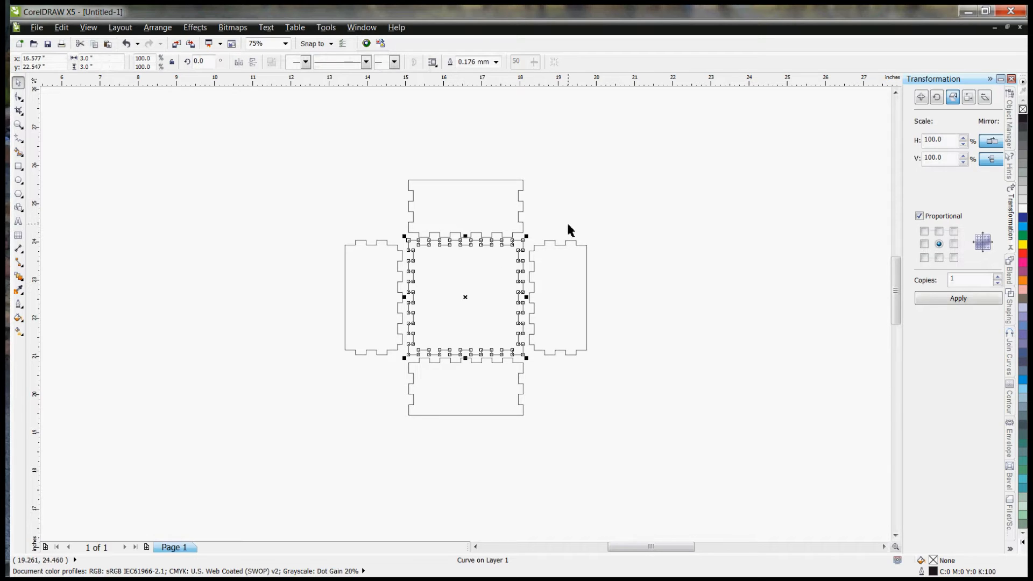
click(532, 226)
scroll(531, 225, up, 2)
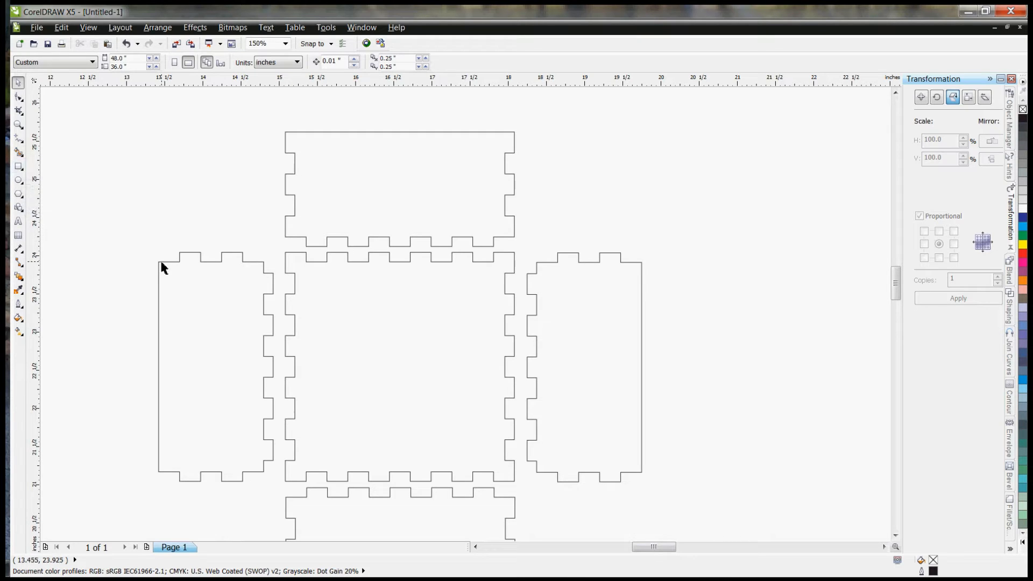
click(173, 283)
click(573, 300)
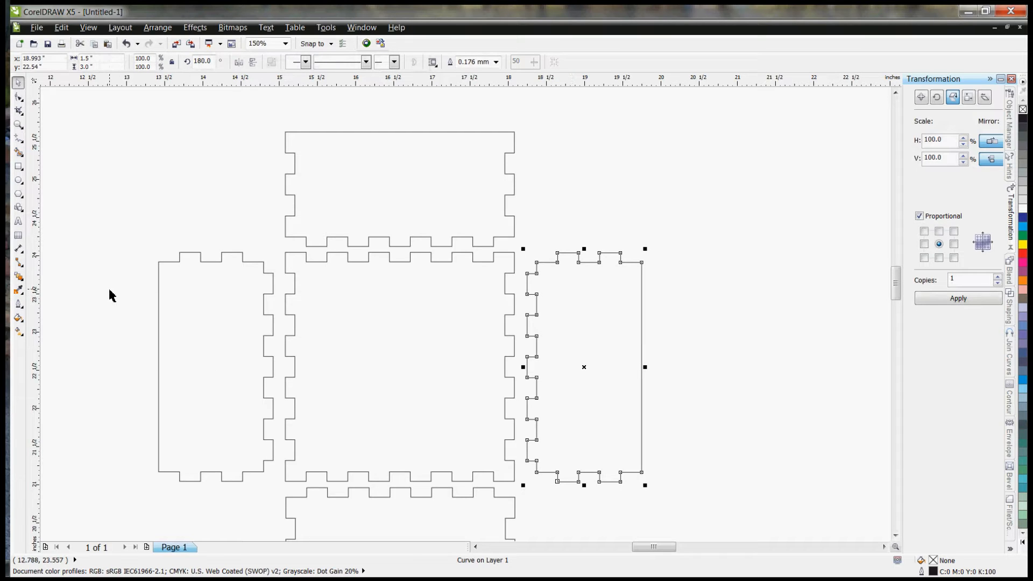
click(160, 291)
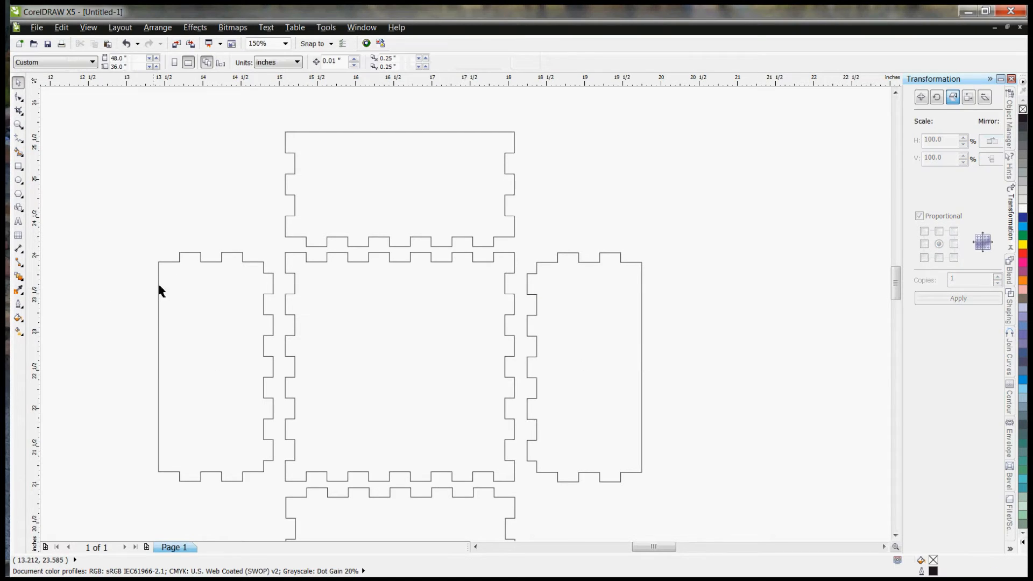
click(161, 291)
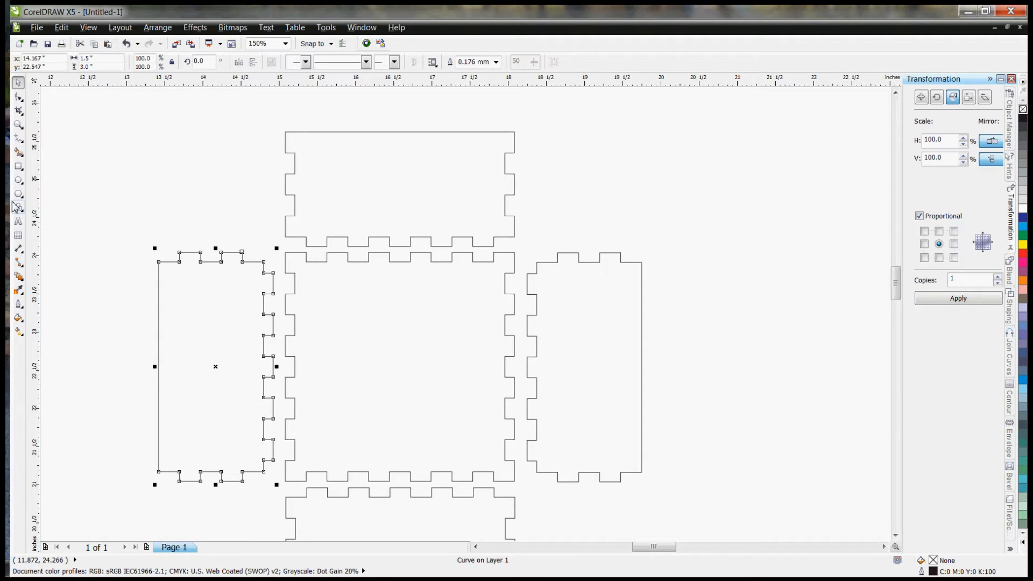
click(18, 166)
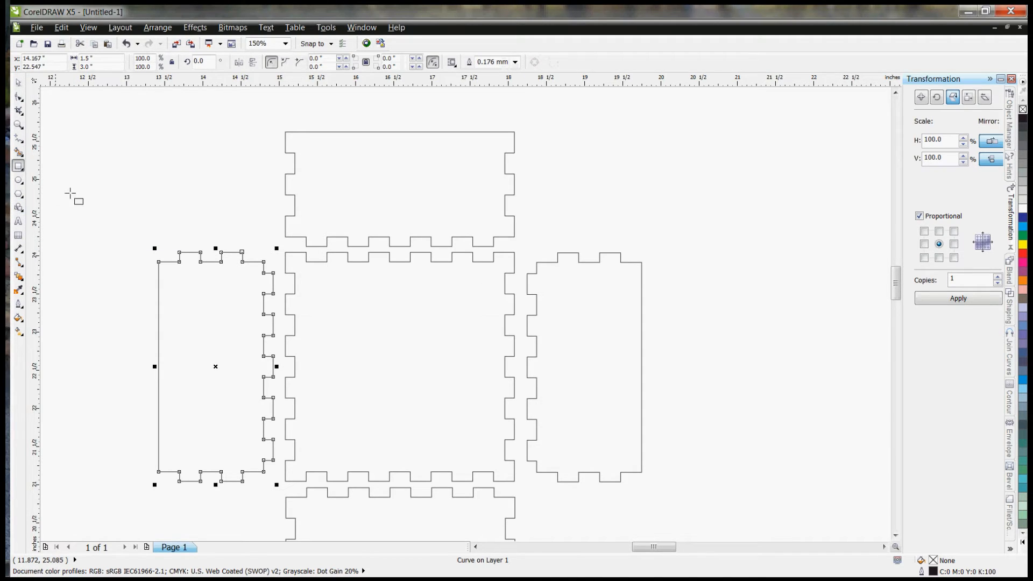
click(159, 263)
click(158, 263)
Step: Draw a horizontal line about 0.47 inch long outward from the left panel's upper-left corner
click(18, 137)
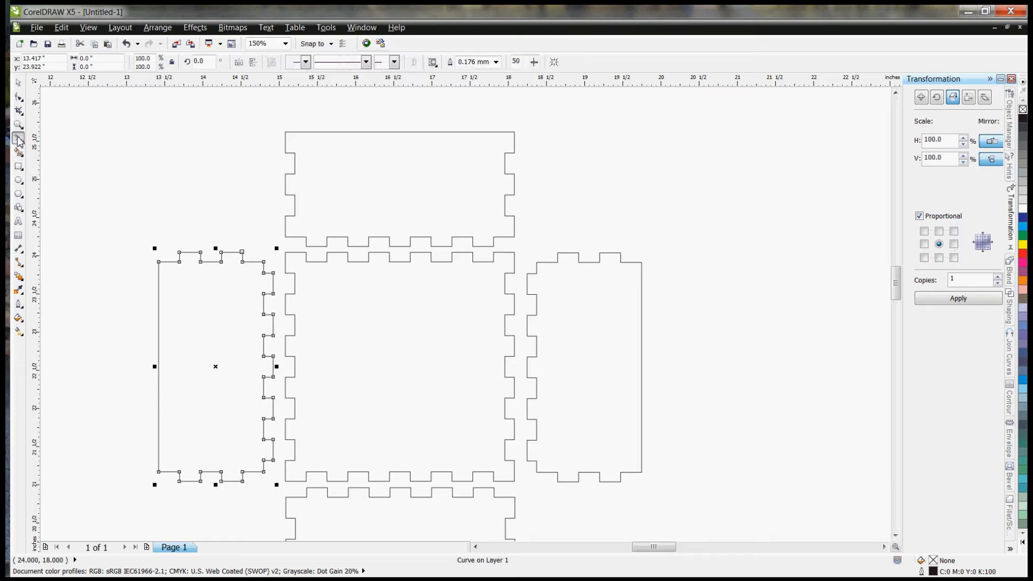
click(159, 262)
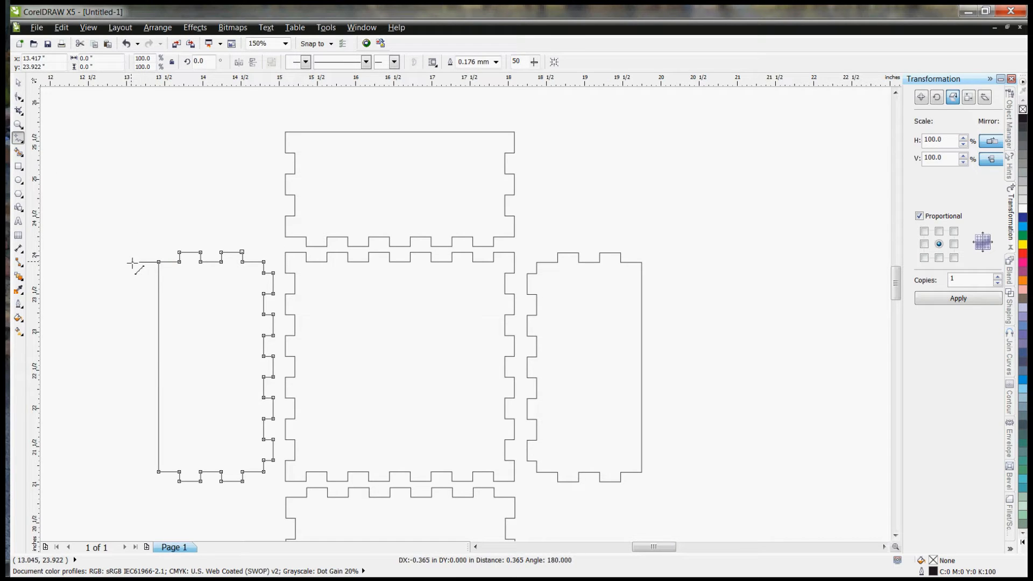
click(122, 262)
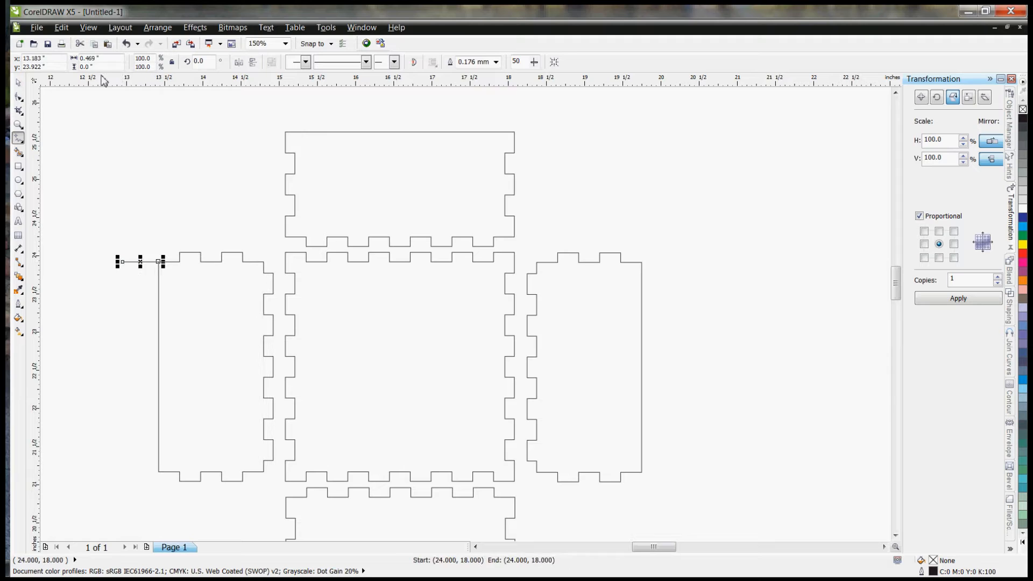
Step: Set the horizontal line's length to 0.5 inch and snap its inner end to the left panel's upper-left corner
drag(110, 60, 81, 58)
text(.5)
key(Return)
click(19, 83)
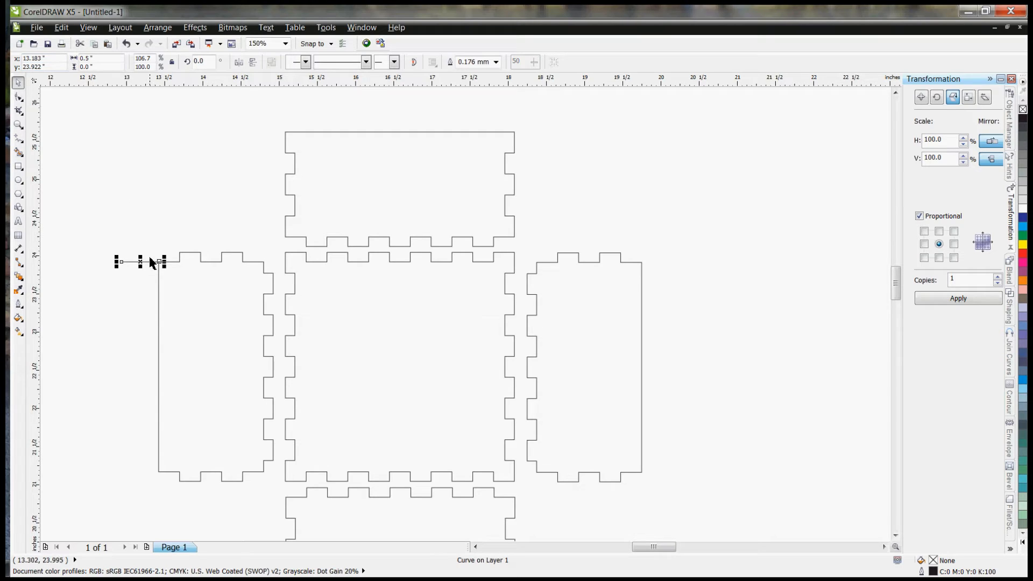
mouse_move(150, 262)
mouse_down()
mouse_move(144, 243)
mouse_move(158, 262)
mouse_up()
click(22, 138)
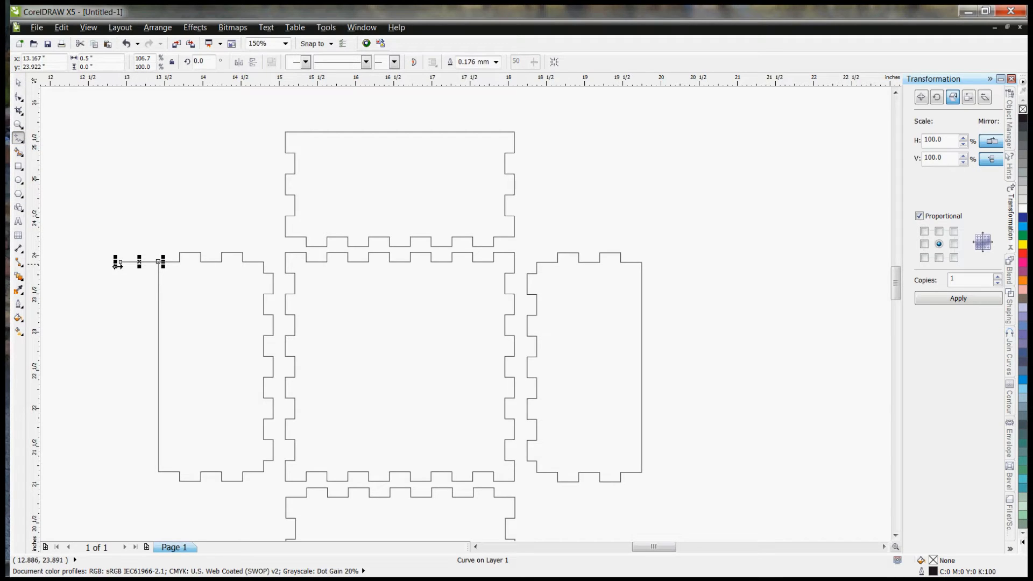
Step: Place a duplicate of the 0.5-inch line, rotated to vertical, so it runs down from the horizontal line's outer end
click(18, 82)
key(ctrl+d)
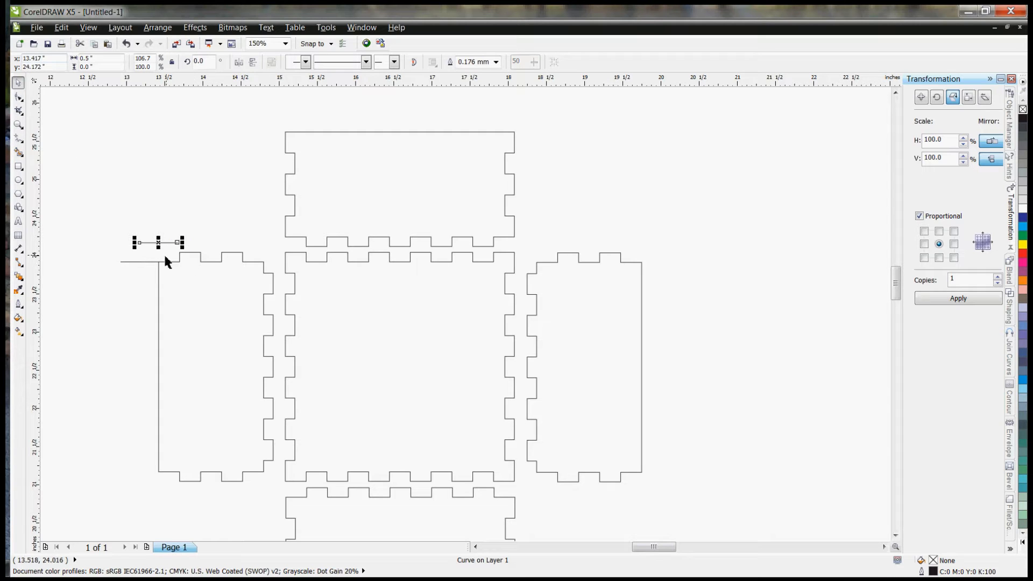
click(177, 243)
click(183, 243)
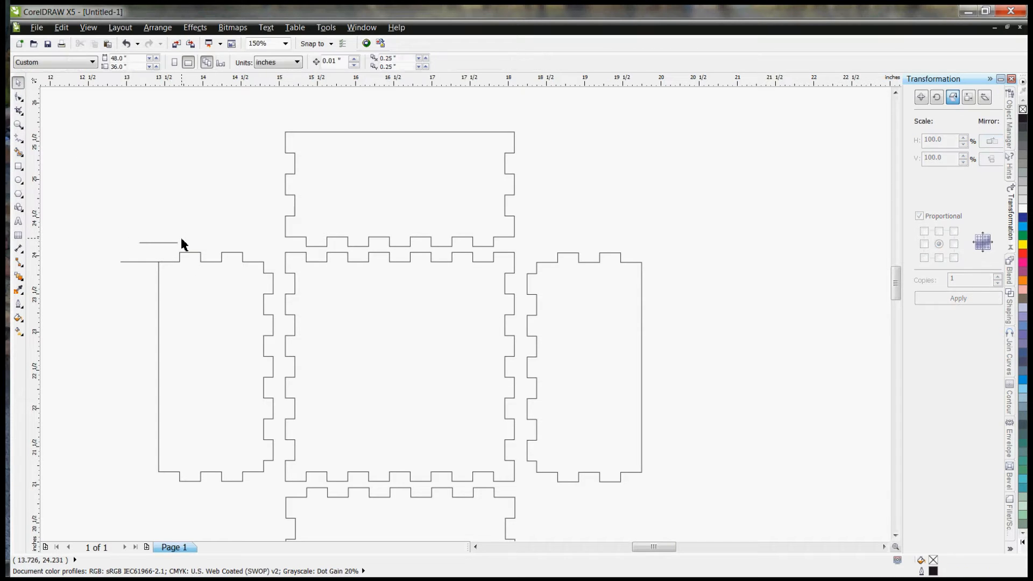
click(170, 244)
click(183, 243)
drag(183, 243, 166, 275)
click(160, 230)
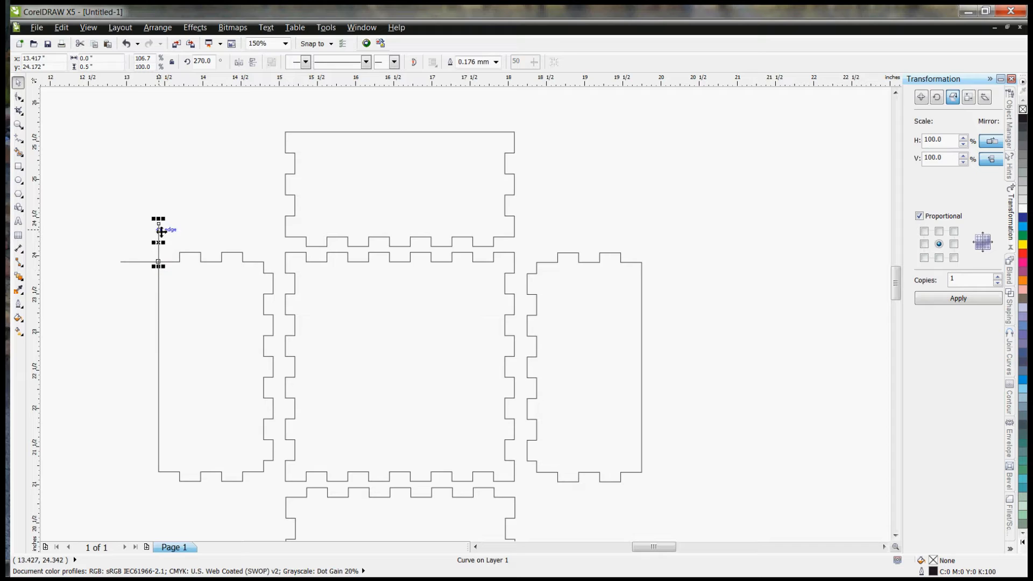
drag(160, 228, 121, 262)
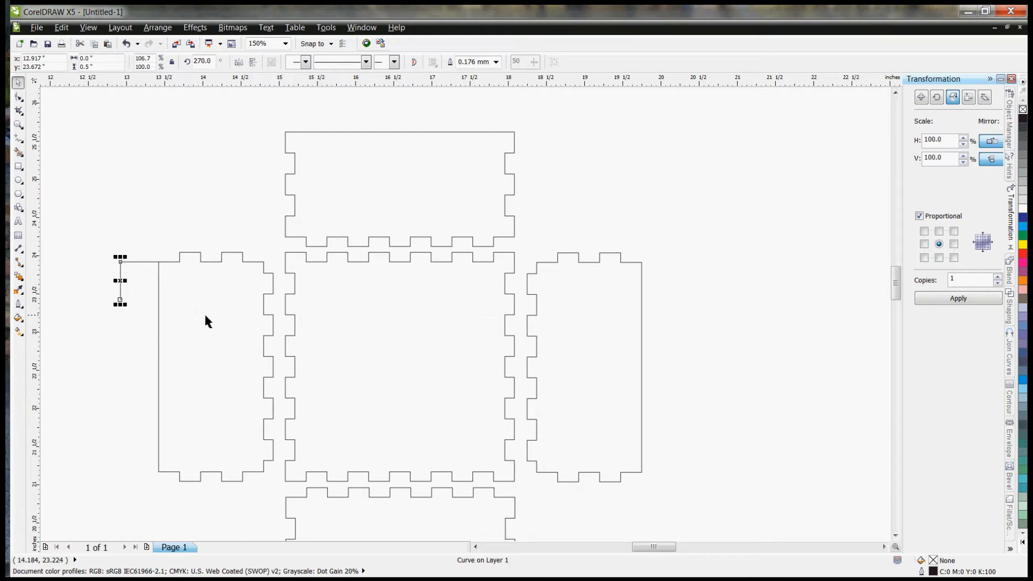
Step: Extend the vertical line with a diagonal about 0.71 inch long to the panel's left edge, and up that edge to the corner
click(18, 138)
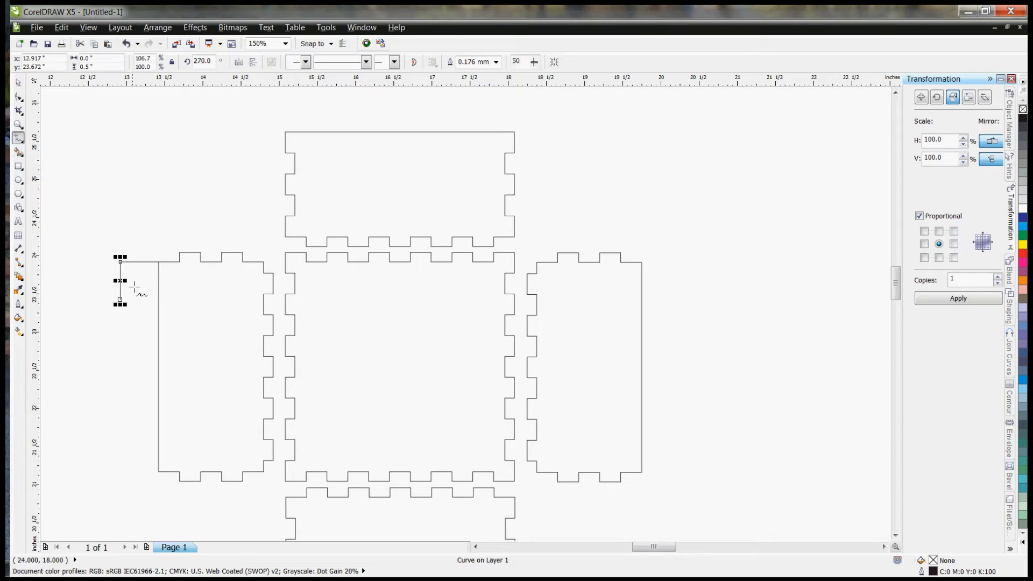
click(120, 300)
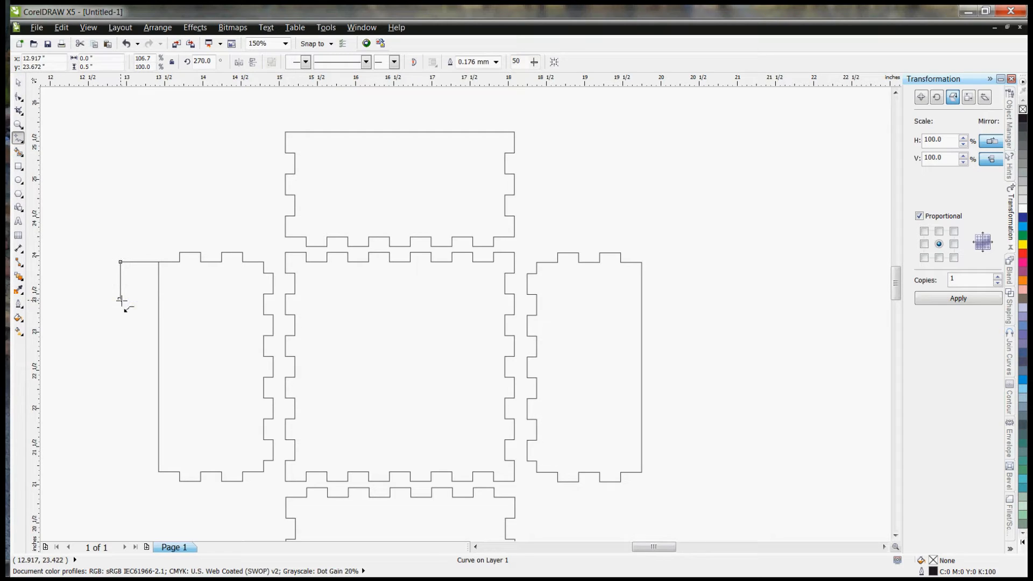
click(159, 338)
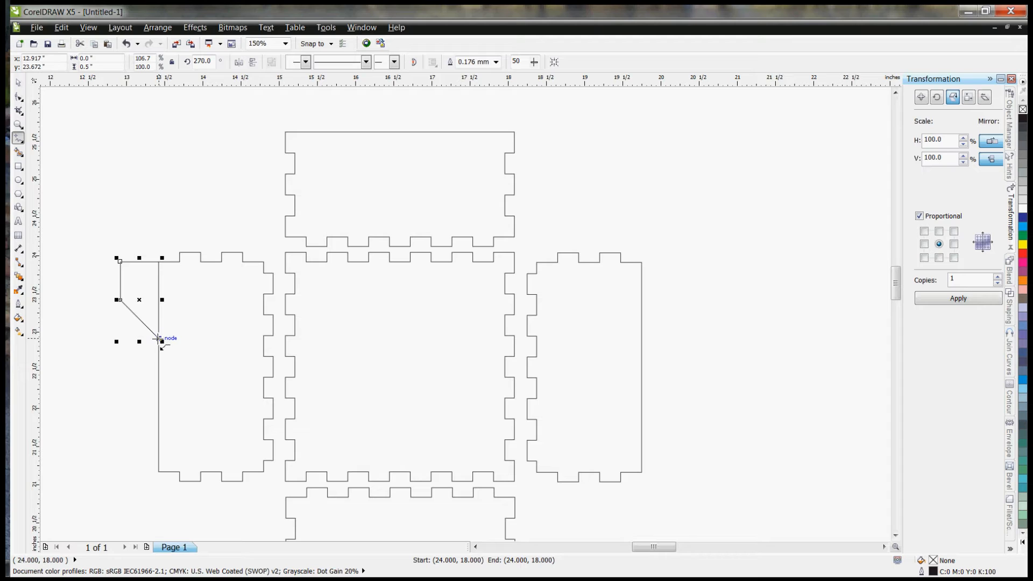
click(159, 338)
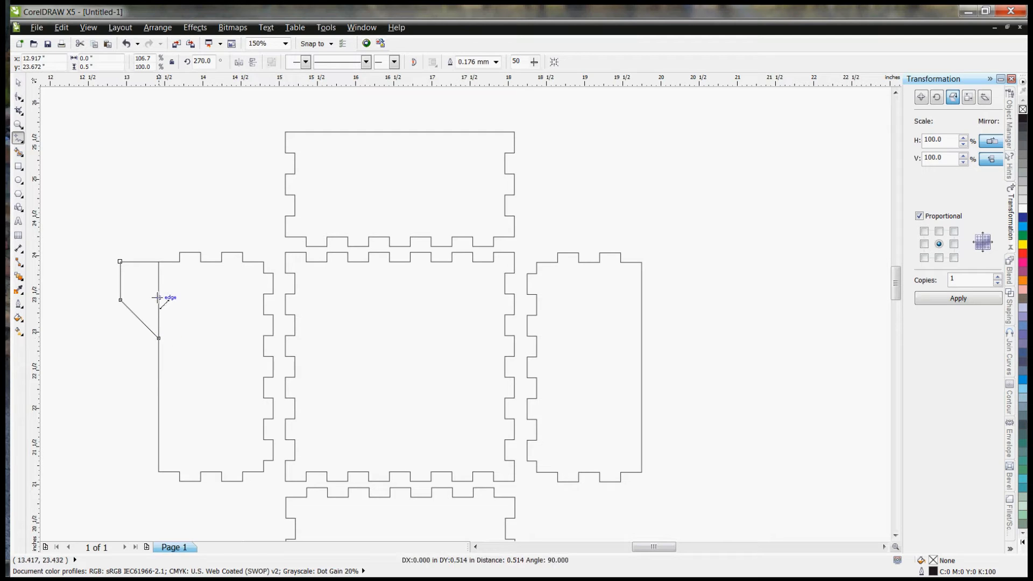
click(159, 262)
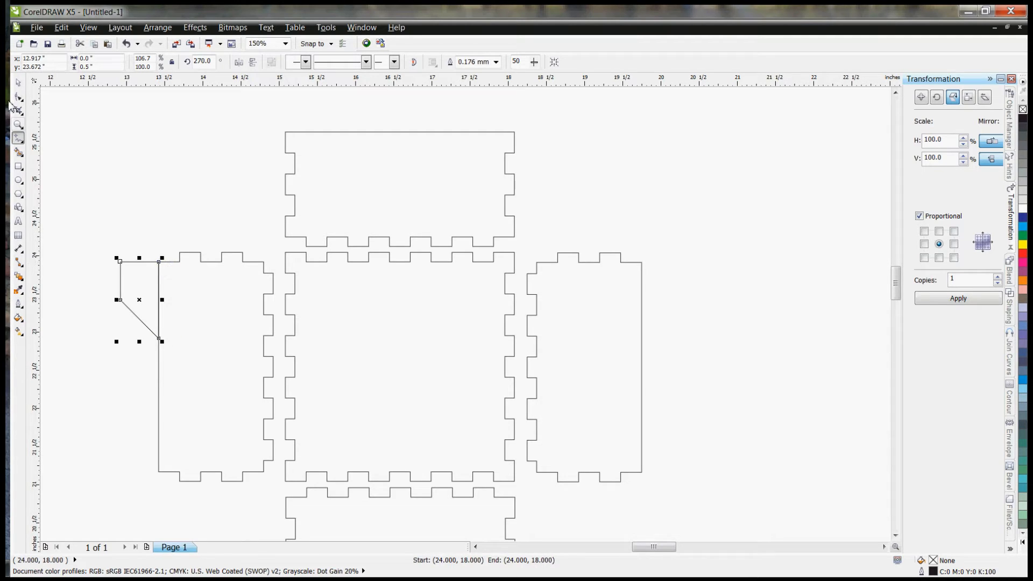
Step: Move the angled outline clear of the left panel and place the 0.5-inch horizontal line across its open top
click(18, 82)
drag(134, 289, 105, 289)
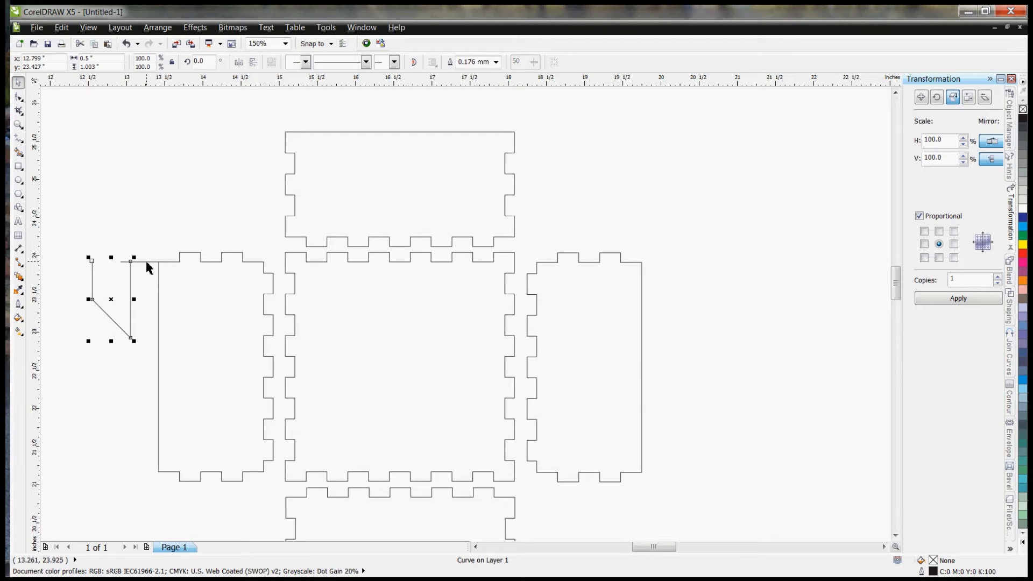
click(147, 262)
drag(159, 262, 138, 357)
Step: Combine the horizontal line and the angled outline into one curve
right_click(112, 287)
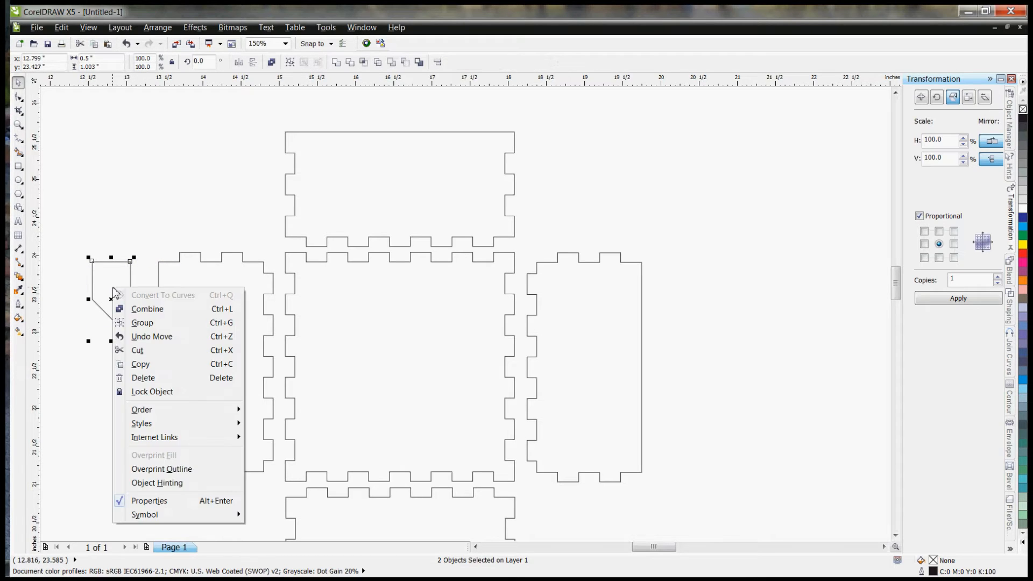
click(144, 310)
click(108, 201)
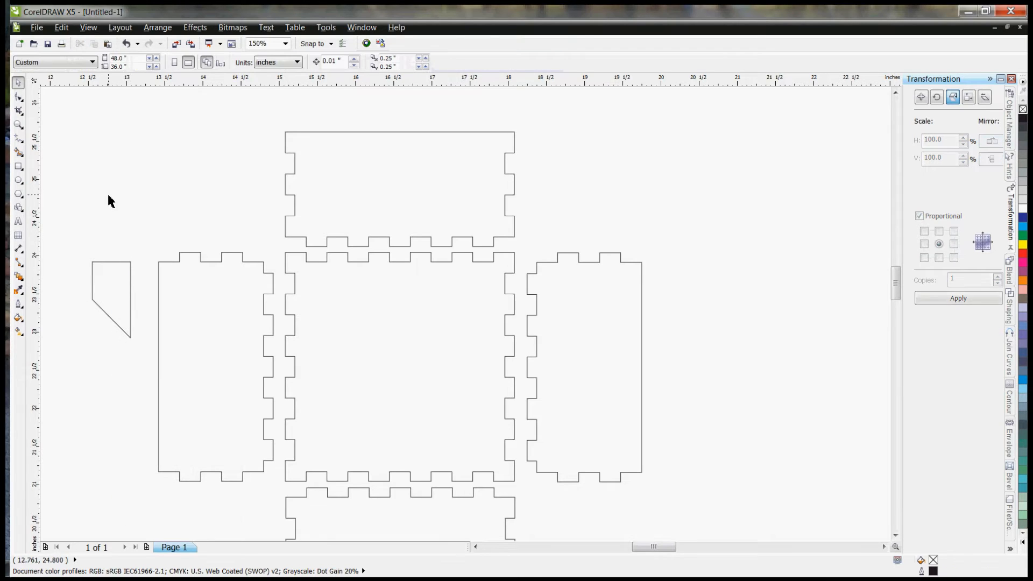
click(130, 266)
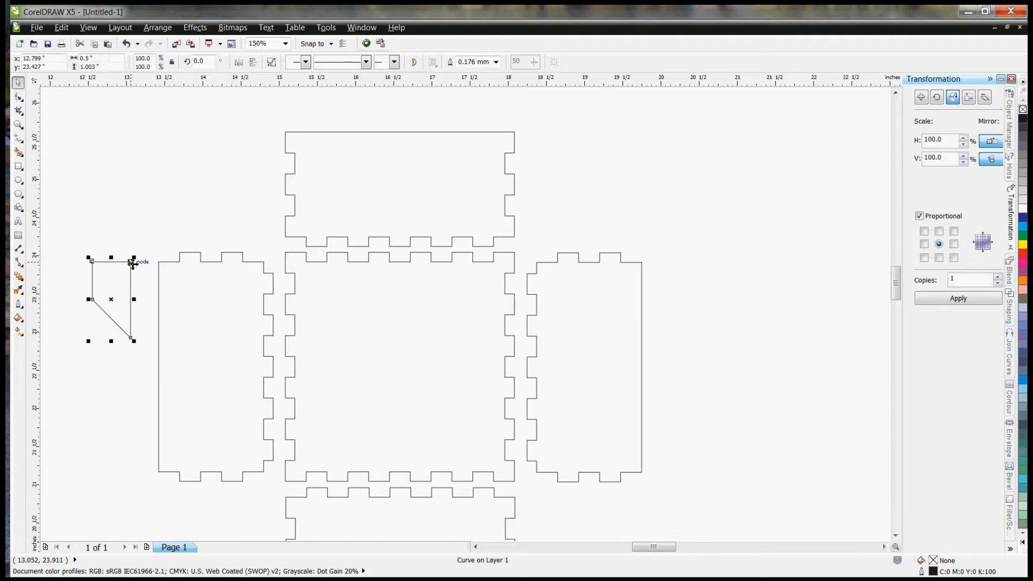
Step: Break the combined tab shape apart into its separate curves
key(F10)
click(89, 275)
scroll(100, 259, up, 3)
scroll(463, 277, down, 1)
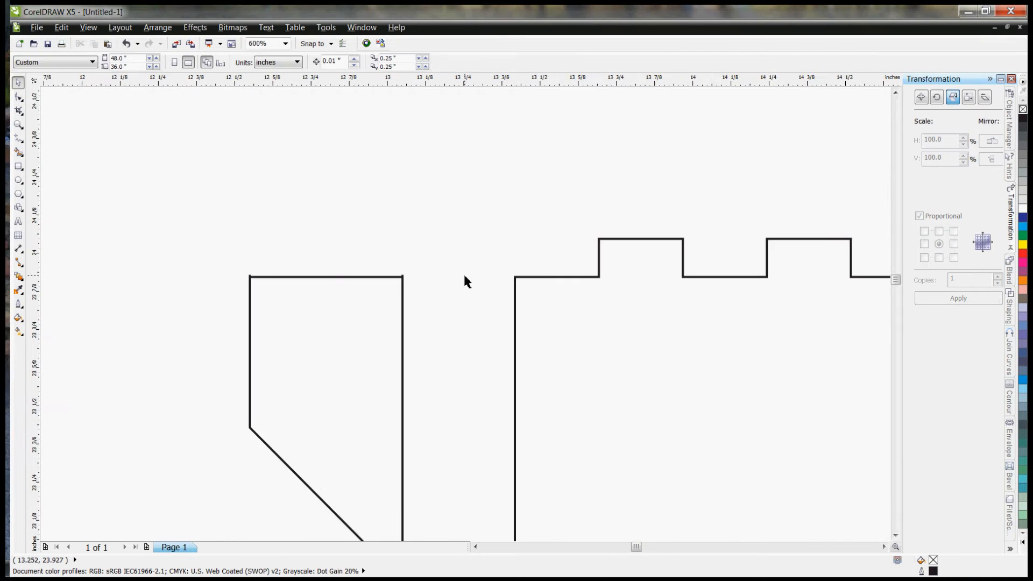
scroll(320, 305, up, 1)
click(276, 260)
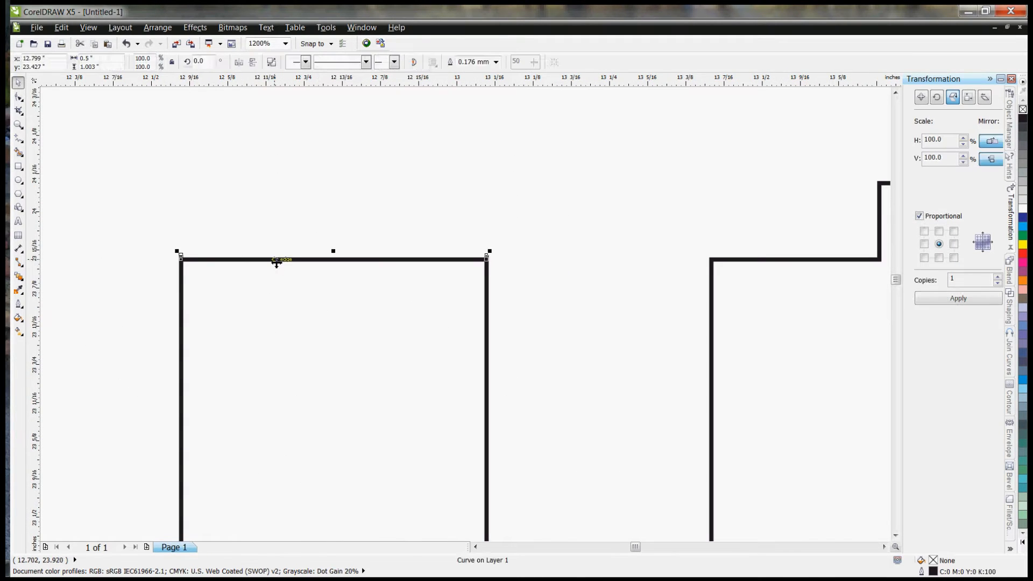
right_click(276, 261)
click(320, 283)
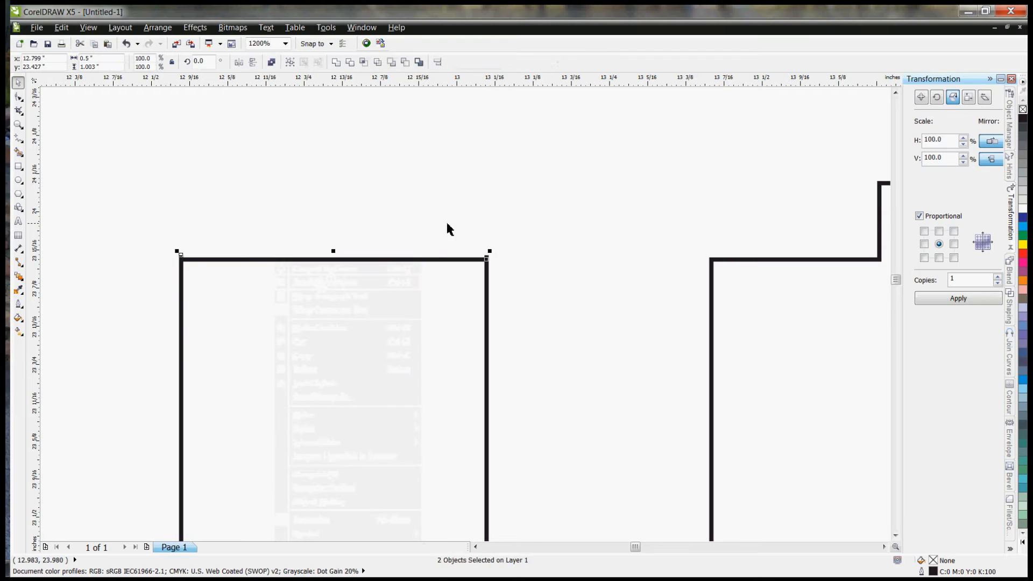
Step: Move the tab's top line up so that it snaps to the upper end of the outline's side edge
click(458, 260)
drag(458, 260, 487, 256)
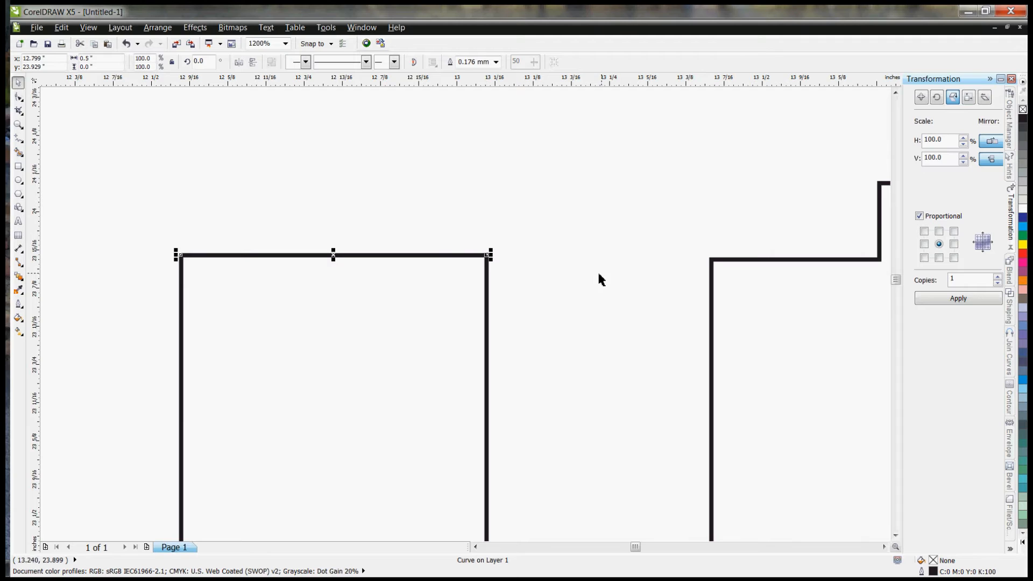
click(165, 209)
Step: Combine the realigned top line with the rest of the tab outline into one curve
scroll(166, 209, down, 1)
drag(167, 229, 342, 509)
right_click(266, 320)
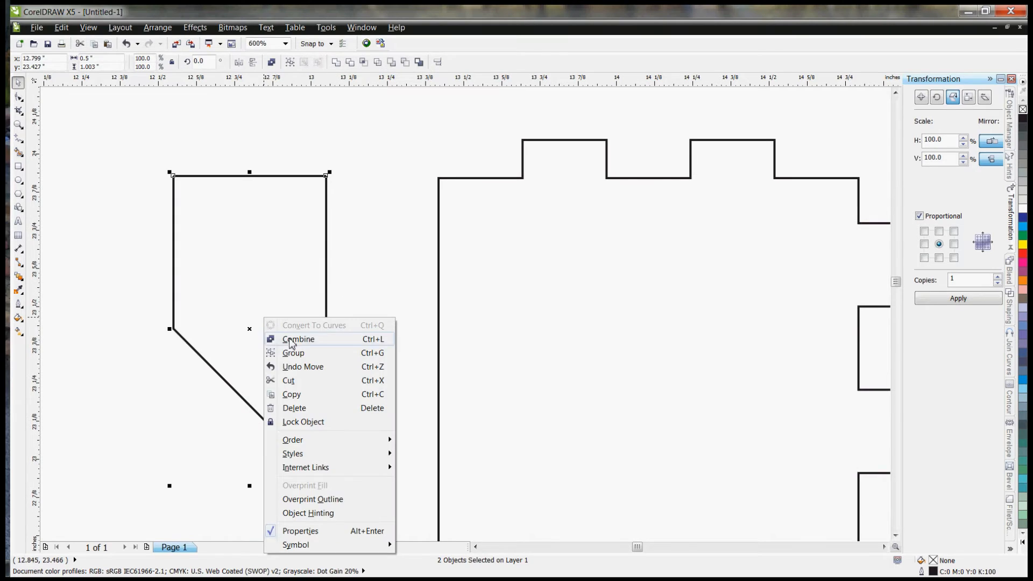
click(288, 339)
click(152, 250)
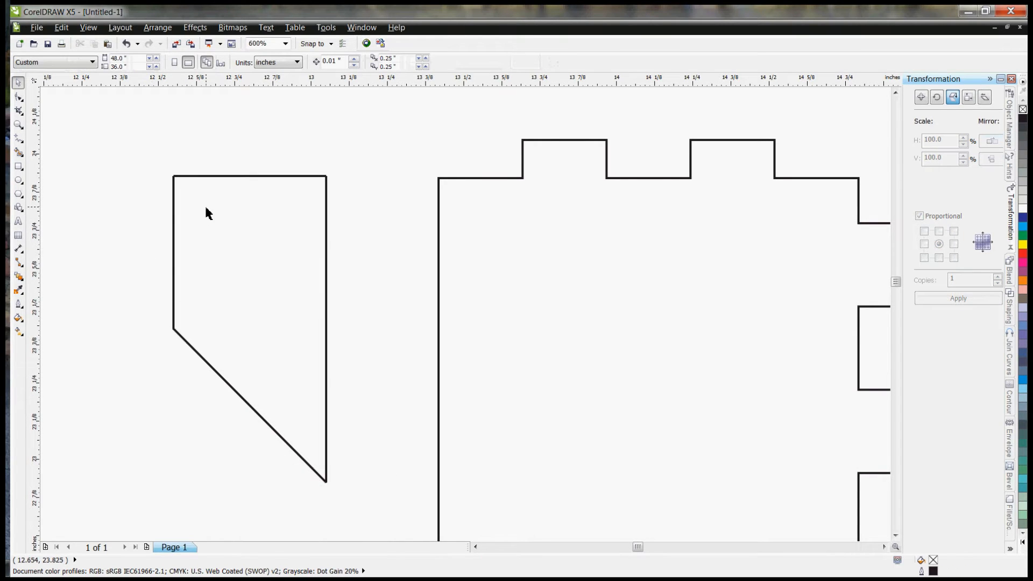
Step: Join the two end nodes at the tab shape's upper-right corner
click(282, 182)
key(F10)
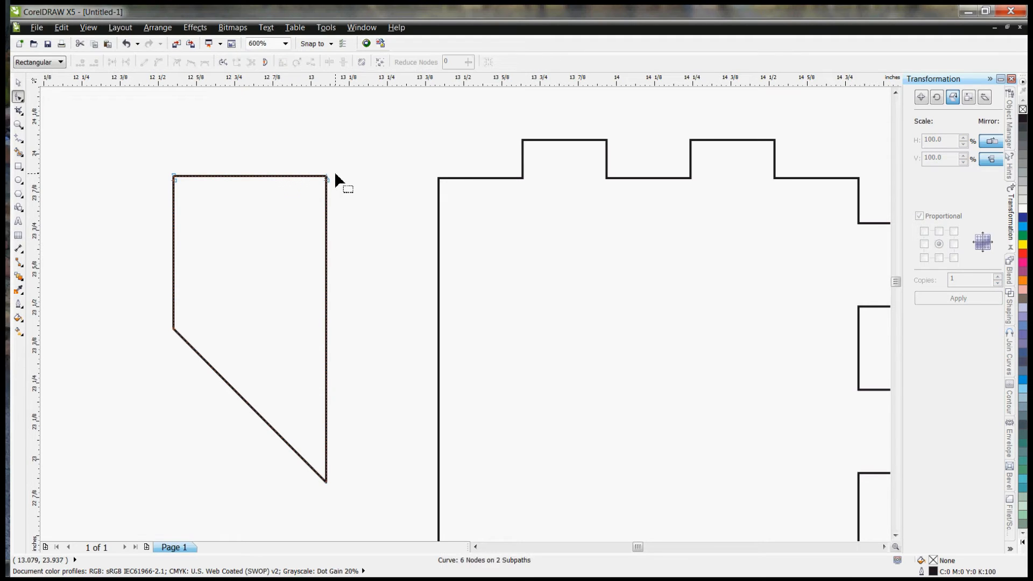
click(18, 82)
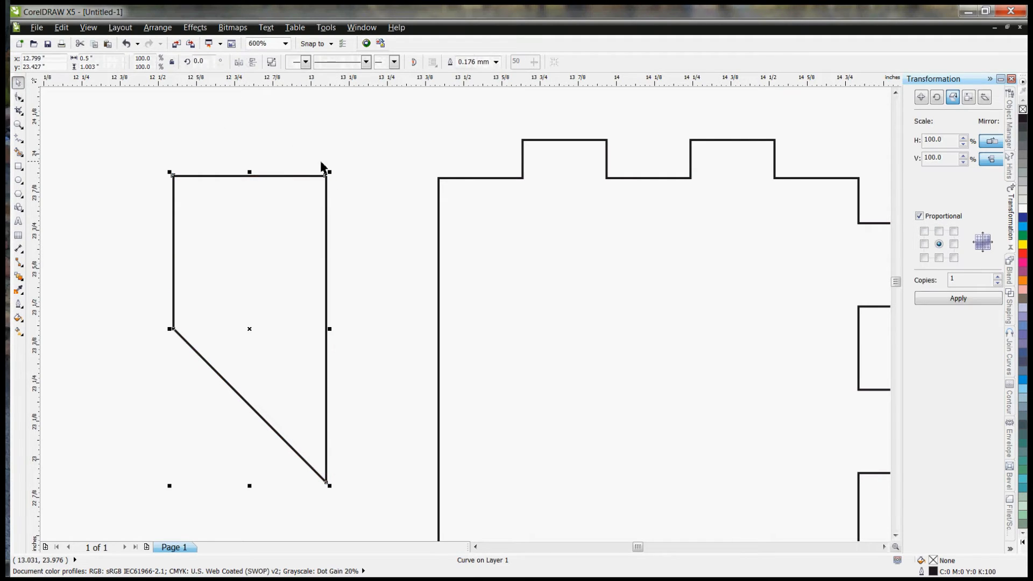
click(323, 167)
scroll(322, 184, up, 1)
scroll(208, 151, up, 2)
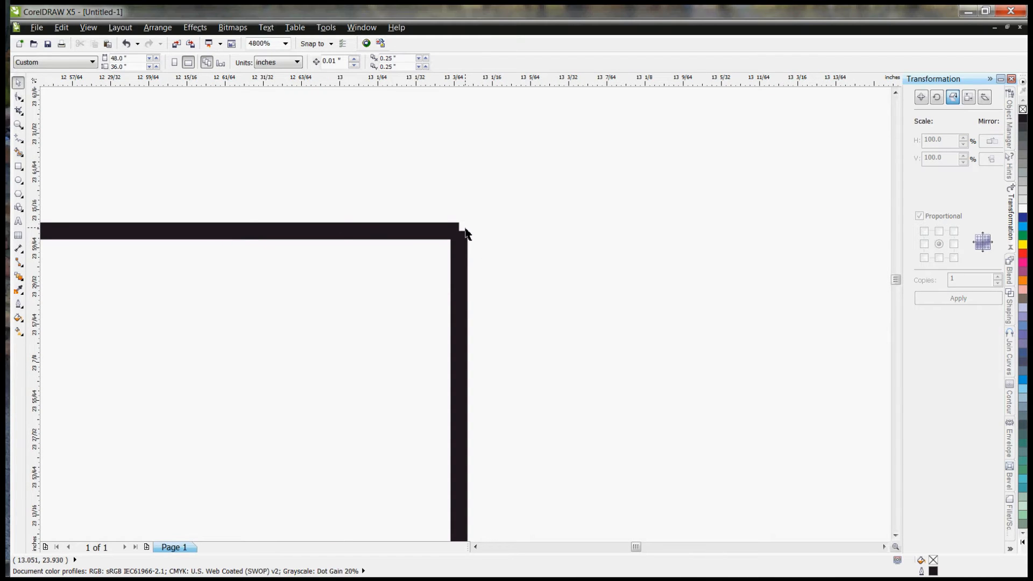
double_click(463, 260)
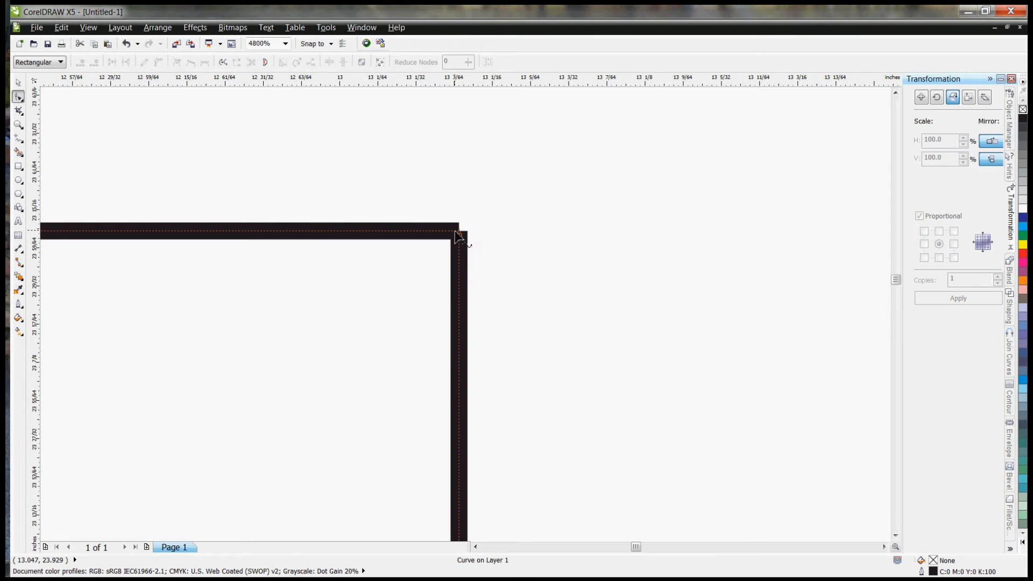
scroll(458, 237, up, 1)
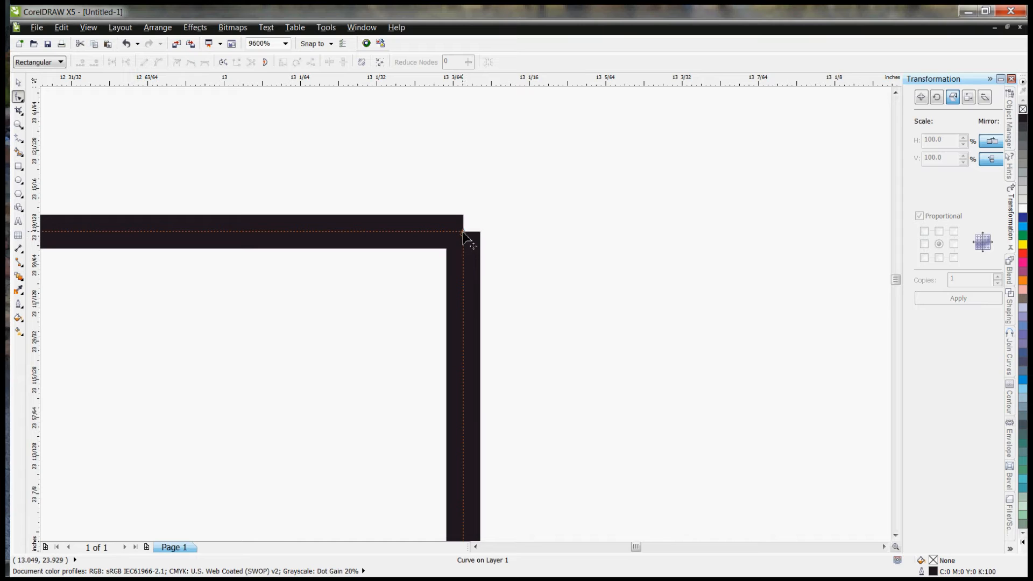
drag(528, 195, 436, 277)
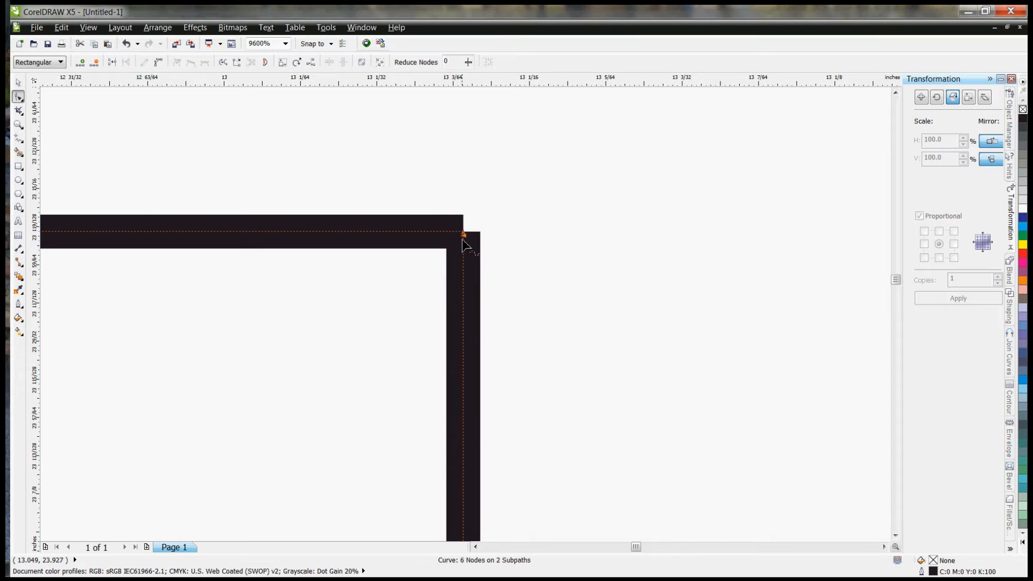
right_click(464, 234)
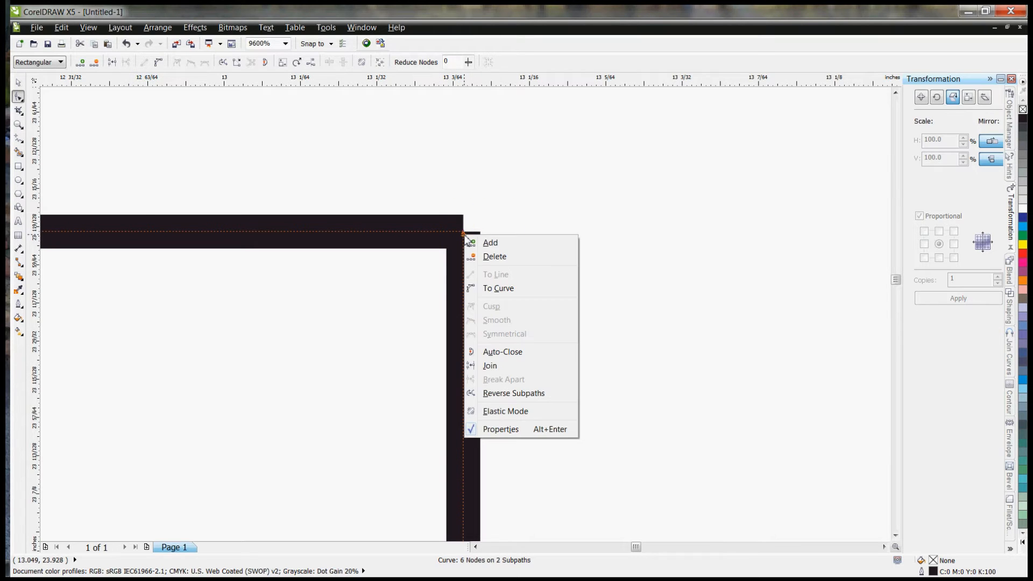
click(491, 365)
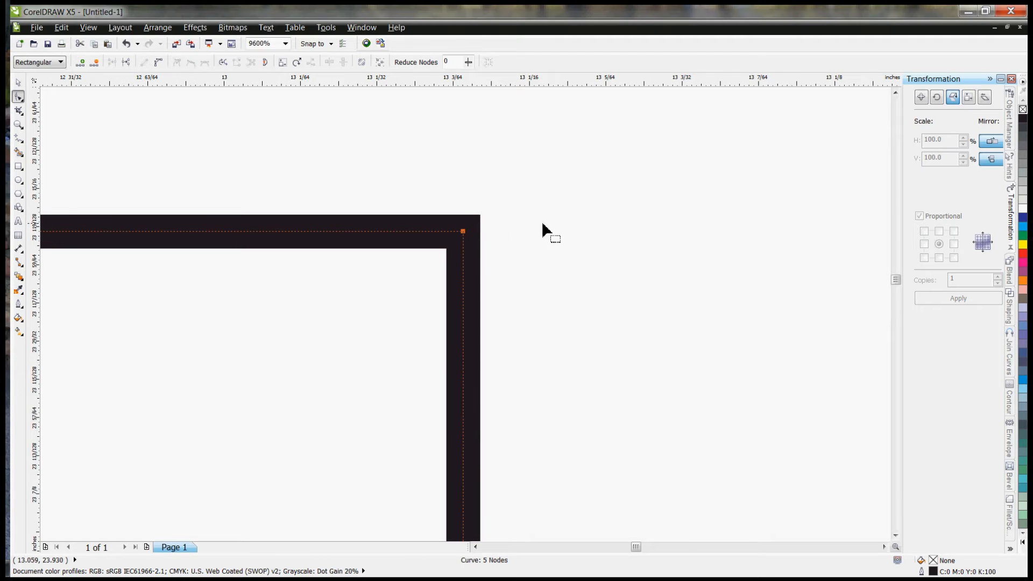
scroll(628, 220, down, 2)
scroll(277, 231, down, 1)
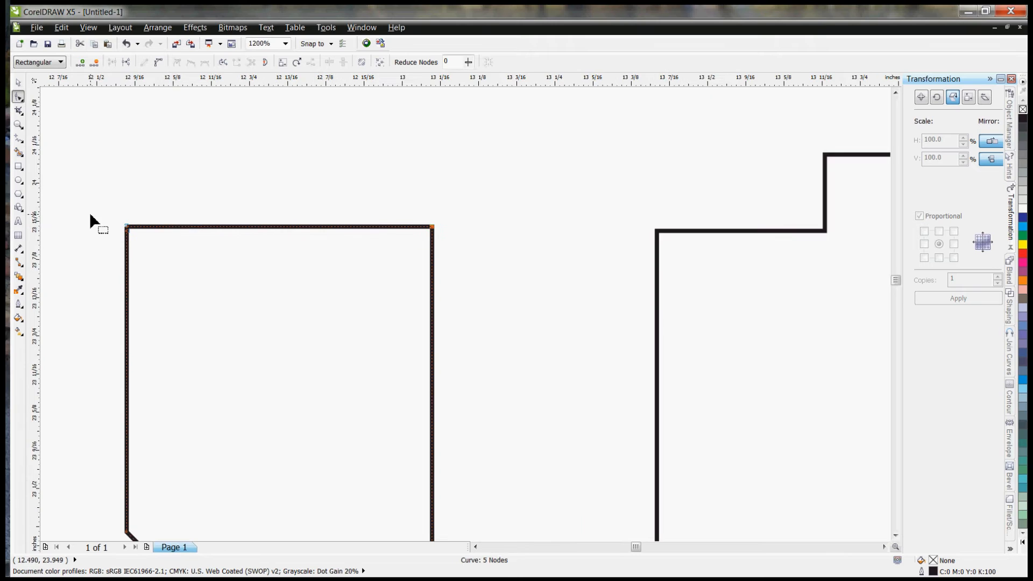
Step: Join the two end nodes at the tab shape's upper-left corner to close the outline
scroll(91, 221, up, 2)
drag(208, 237, 271, 299)
right_click(235, 264)
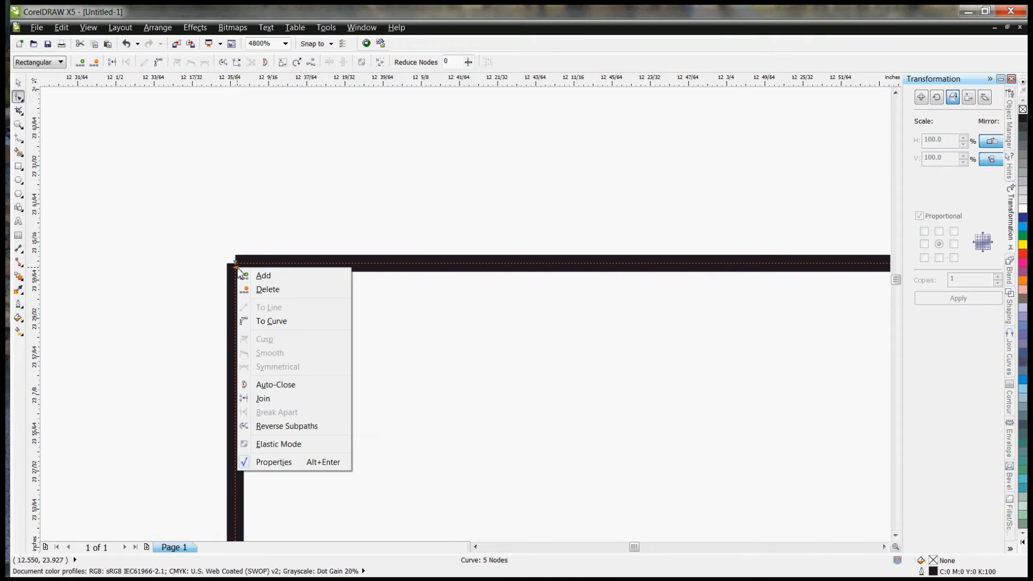
click(262, 399)
scroll(161, 177, down, 1)
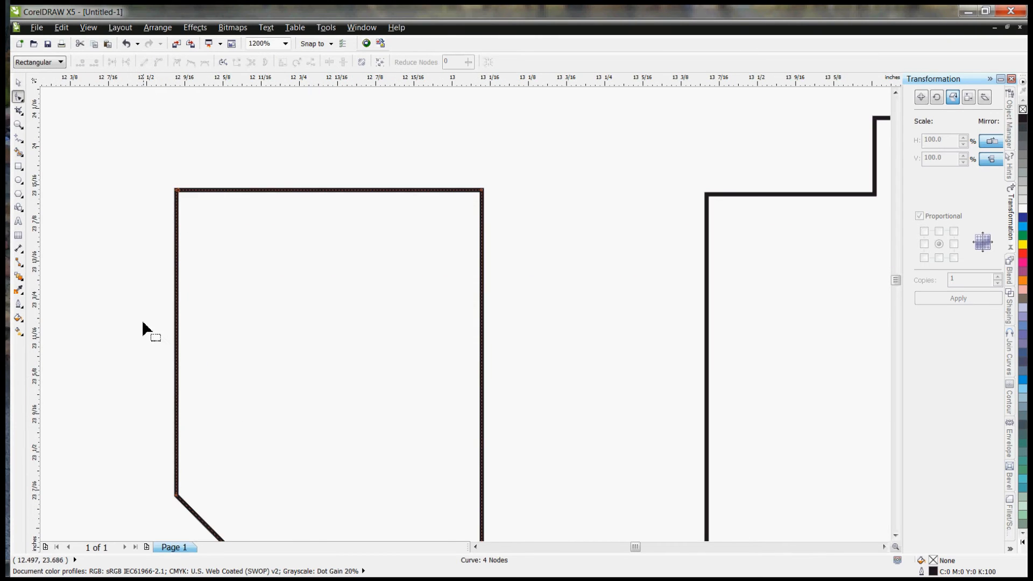
scroll(143, 329, down, 1)
scroll(295, 551, down, 2)
scroll(396, 434, up, 4)
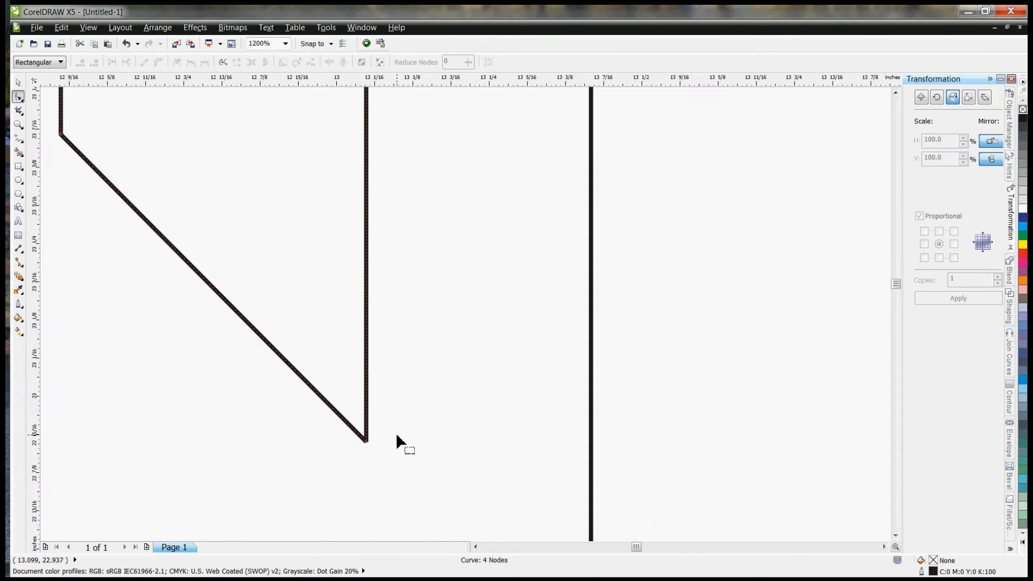
scroll(372, 464, down, 3)
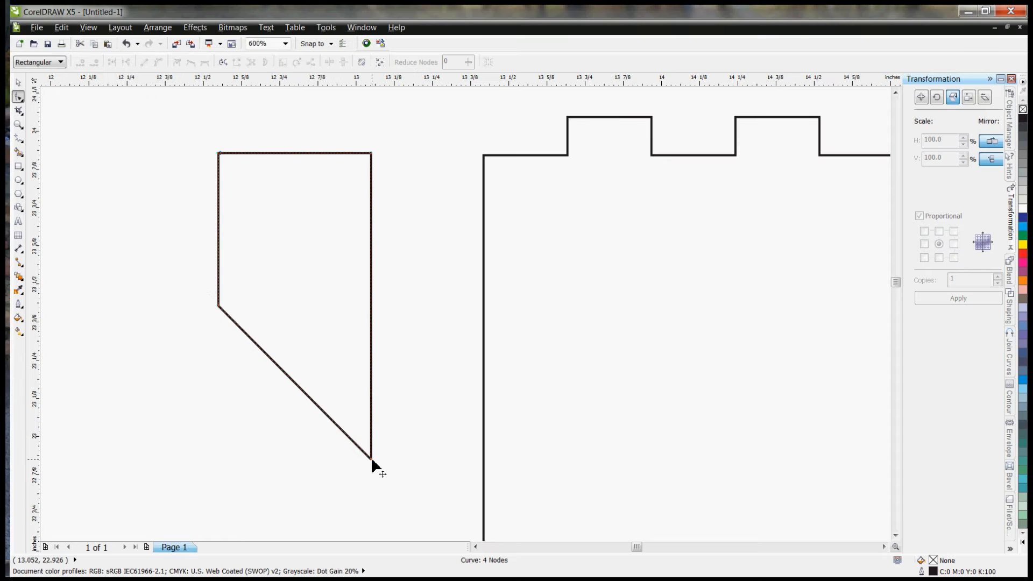
Step: Move the closed tab so its long vertical edge snaps to the outer edge of the left side panel, upper ends aligned
click(19, 84)
scroll(115, 212, down, 2)
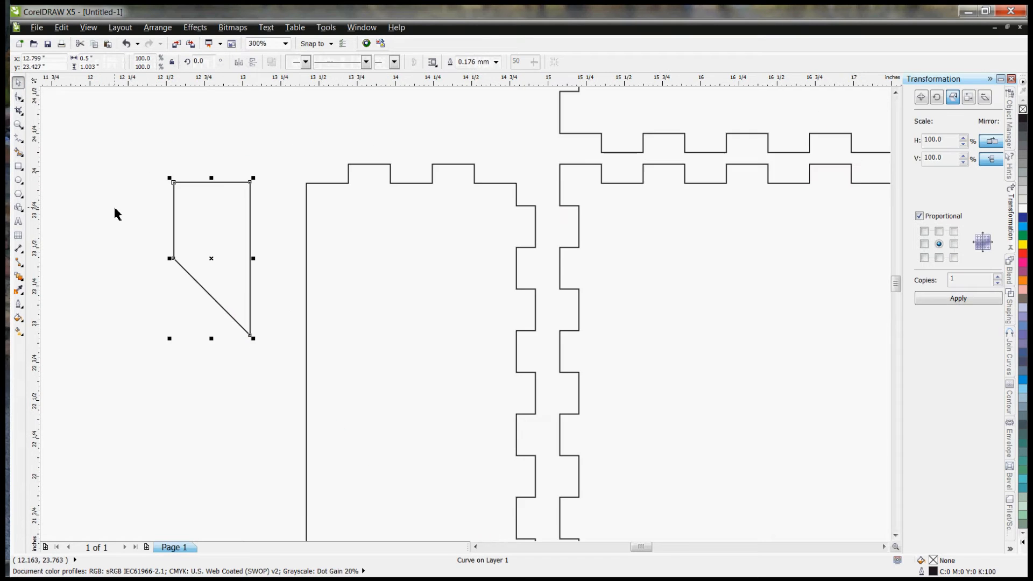
drag(182, 194, 213, 196)
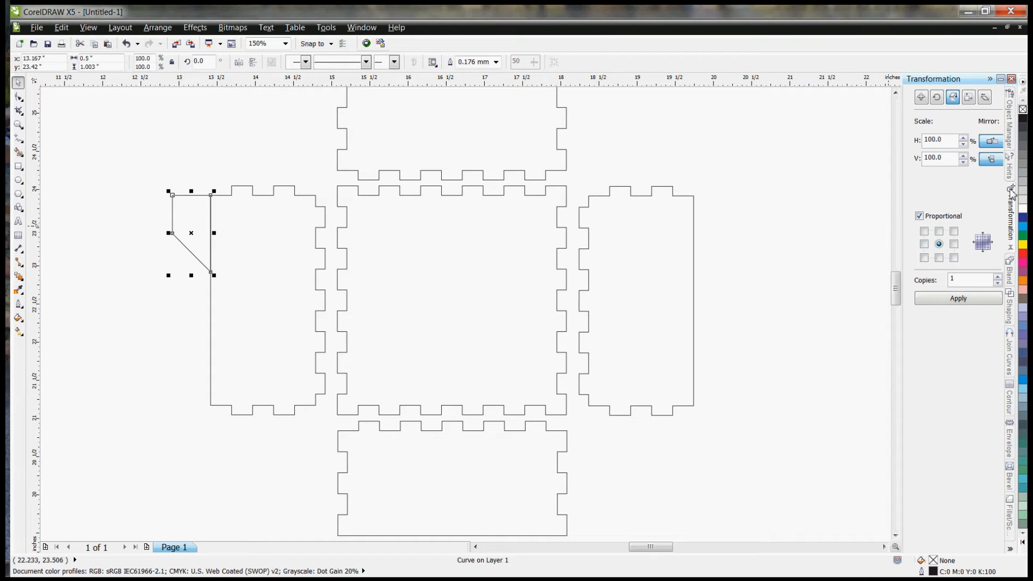
Step: Weld the angled tab to the left side panel without leaving any source or target originals
click(1011, 314)
click(957, 101)
click(956, 105)
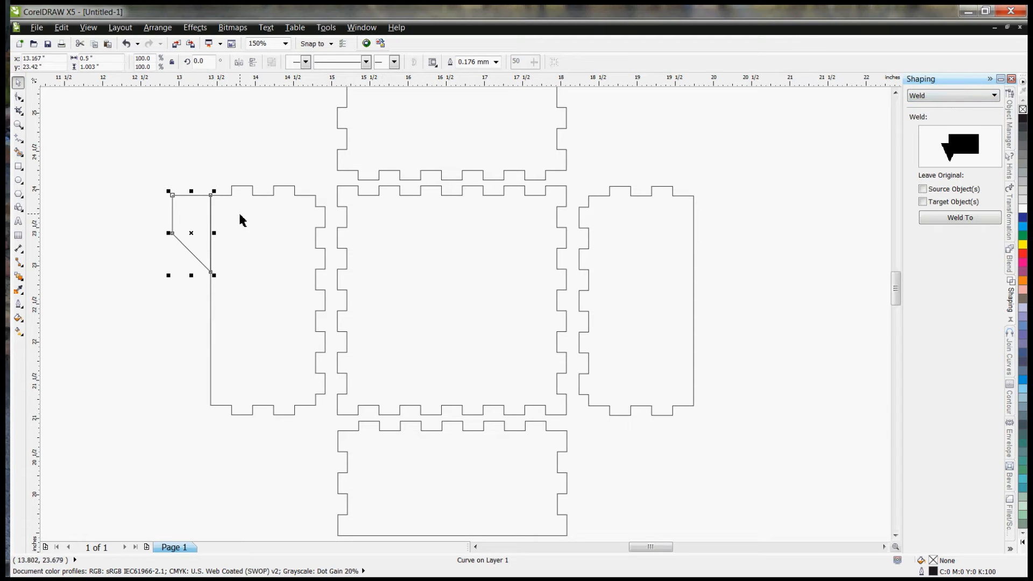
click(964, 221)
click(281, 225)
click(226, 142)
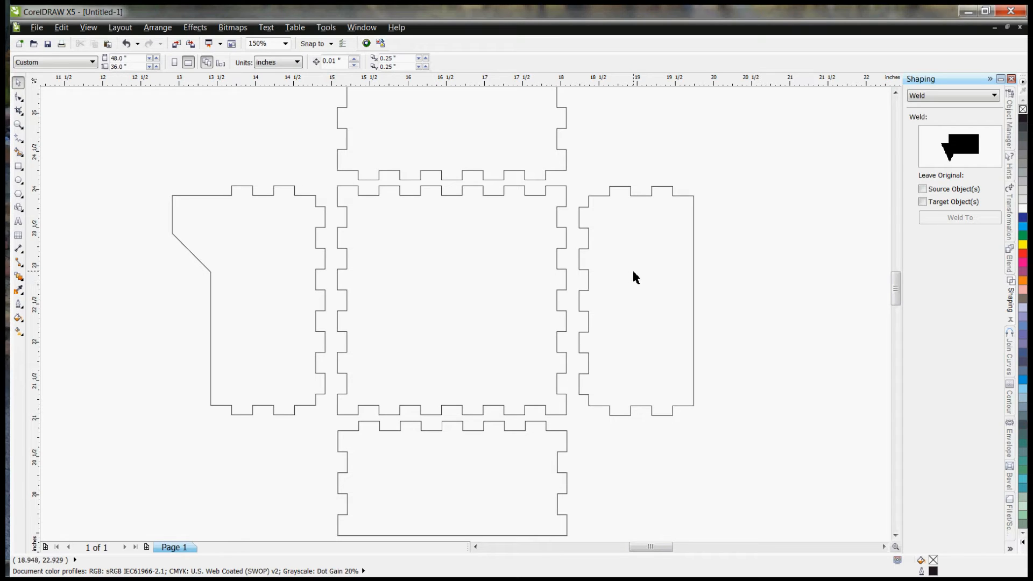
Step: Delete the plain side panel right of the base and set the tabbed left panel to mirror horizontally only
click(583, 208)
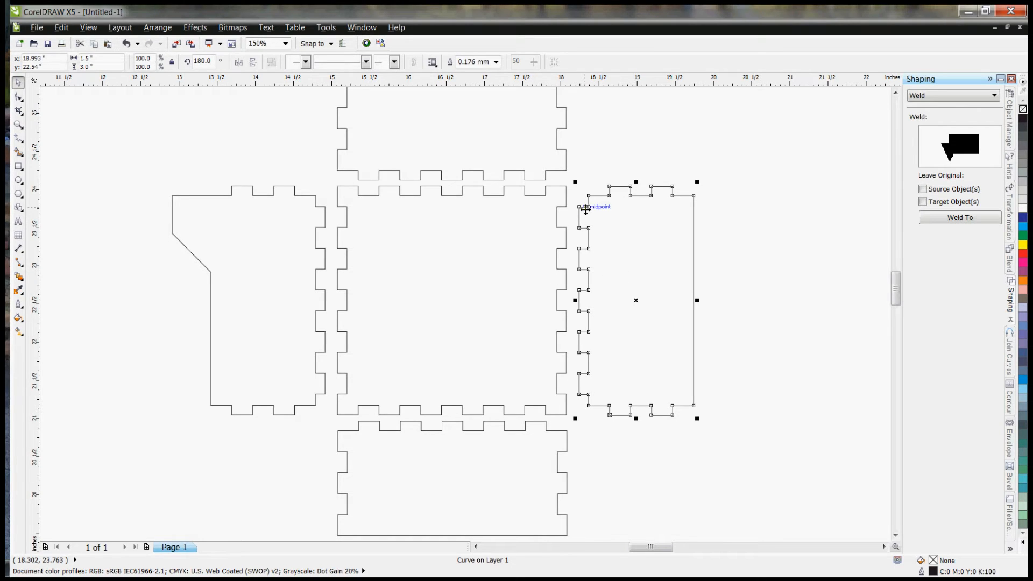
key(Delete)
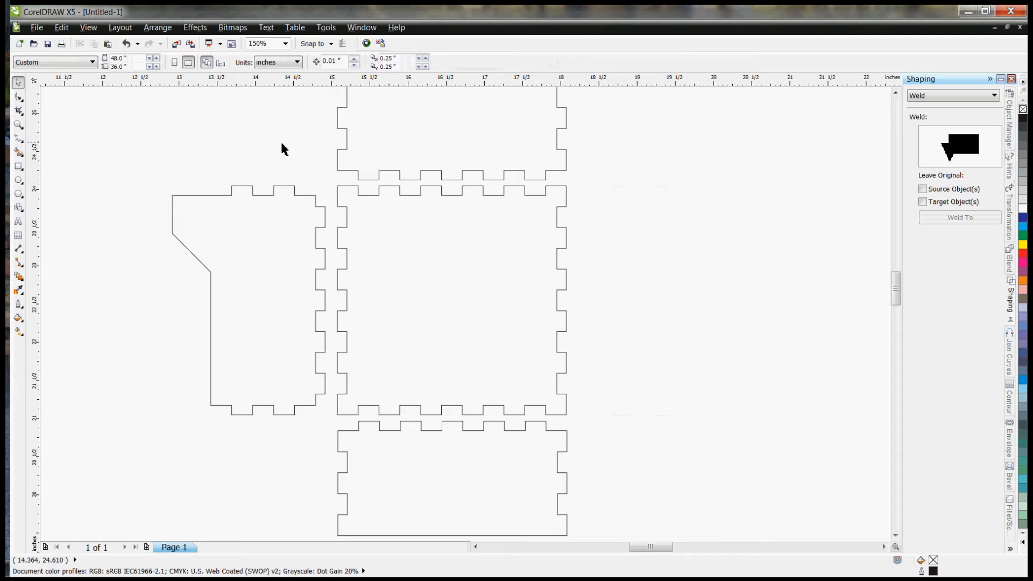
click(259, 196)
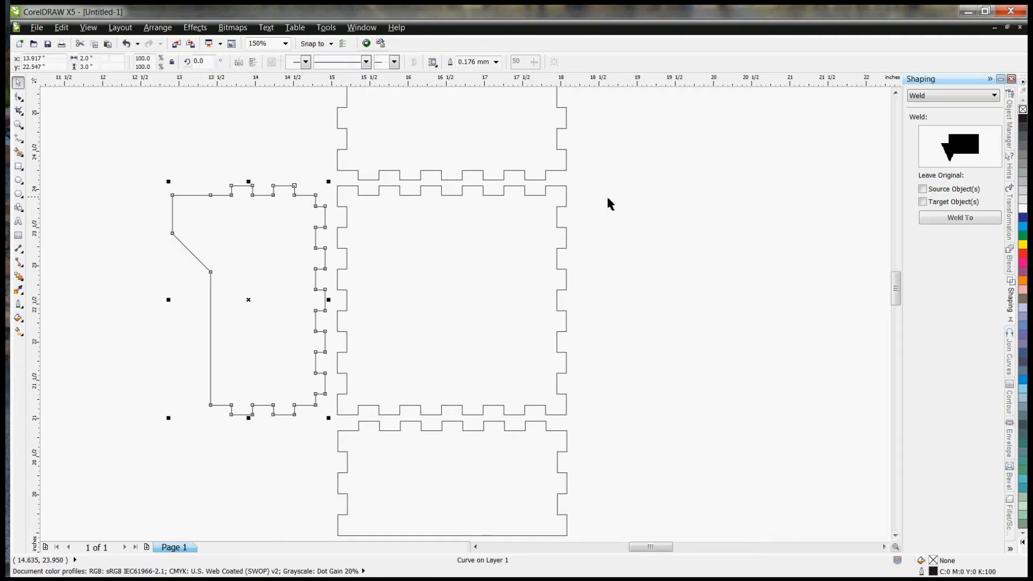
click(1009, 235)
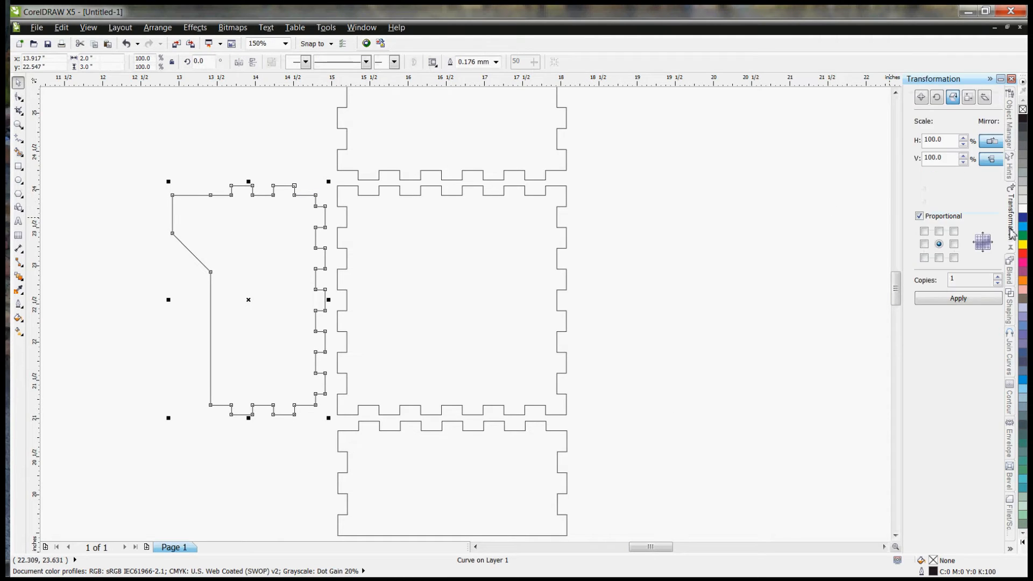
click(997, 160)
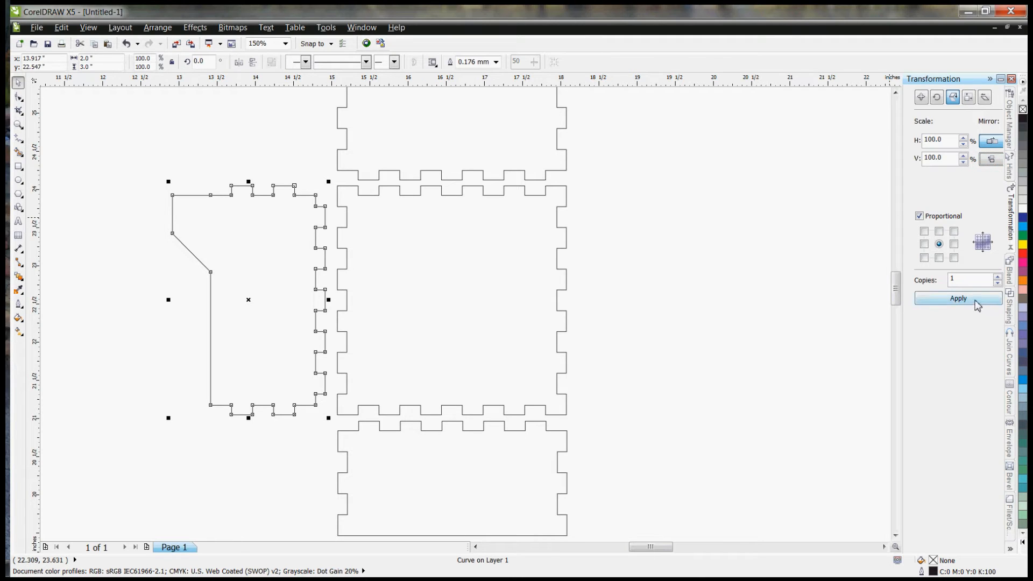
Step: Create one horizontally mirrored copy of the tabbed panel and place it alongside the base's right edge
click(961, 301)
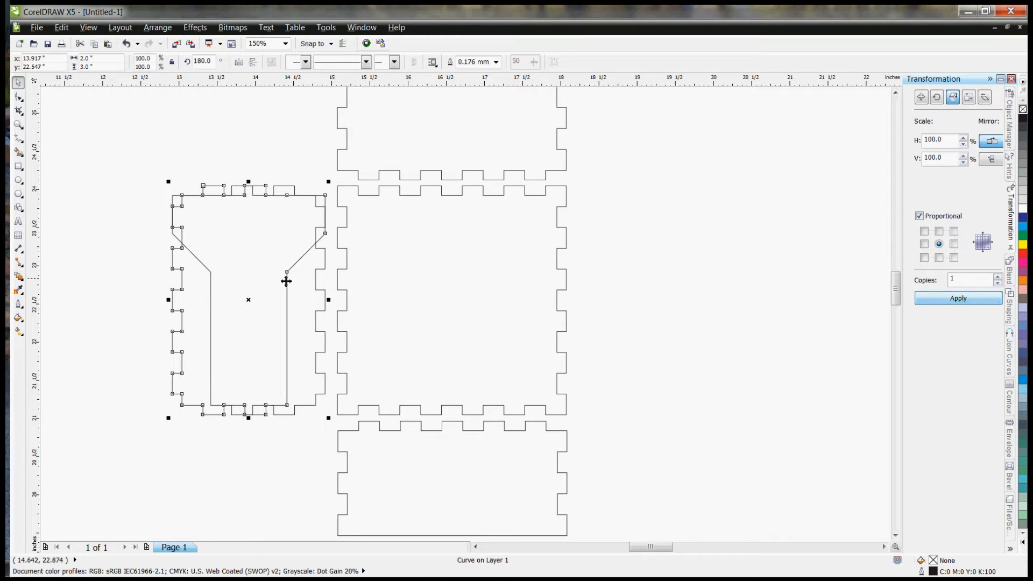
drag(254, 300, 654, 300)
click(839, 343)
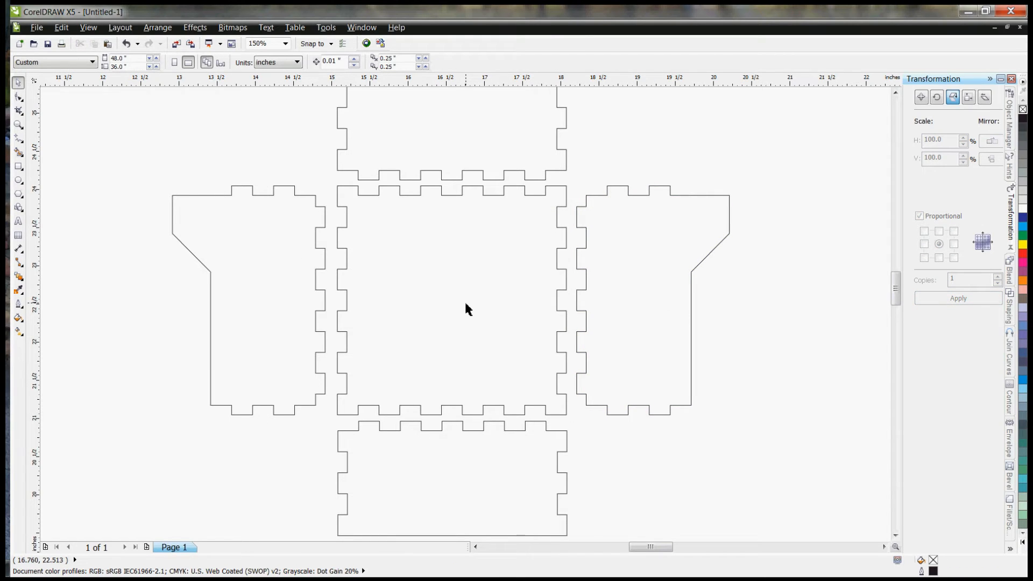
Step: Undo the move and creation of the mirrored tabbed panel
key(ctrl+z)
key(ctrl+z)
click(80, 194)
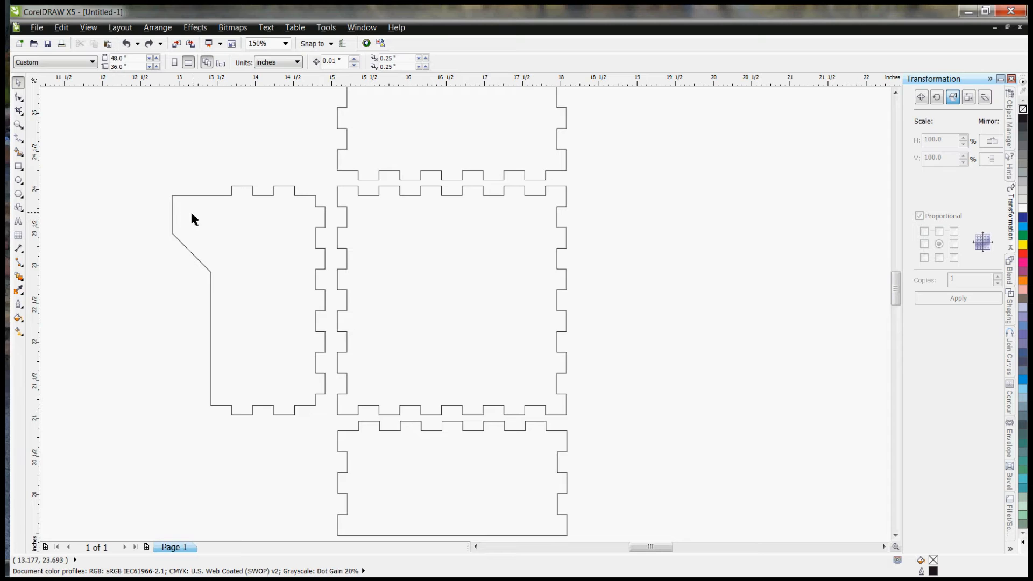
Step: Draw a circle above the left panel's tab and set its width and height to 0.25 inch
click(17, 180)
drag(140, 154, 167, 178)
click(79, 58)
text(.2)
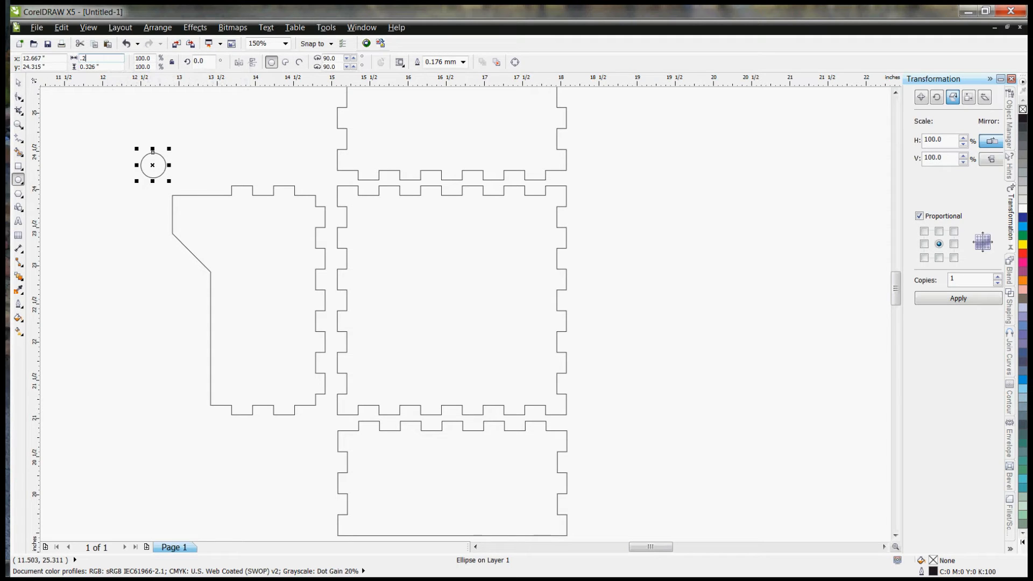
text(.25)
key(Return)
click(18, 82)
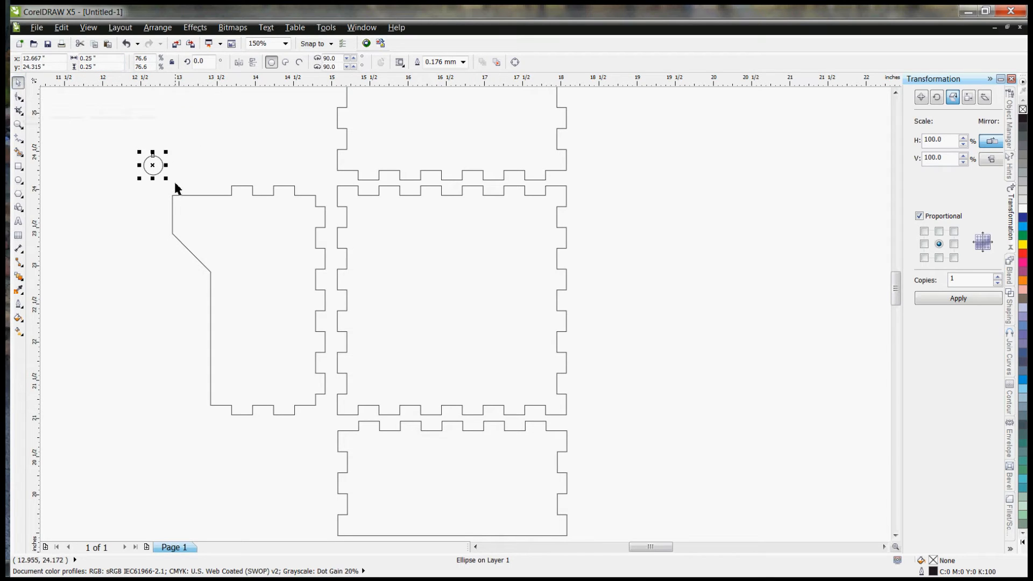
Step: Move the circle into the upper outer part of the left panel's tab, roughly centered between its side edges
drag(155, 166, 193, 216)
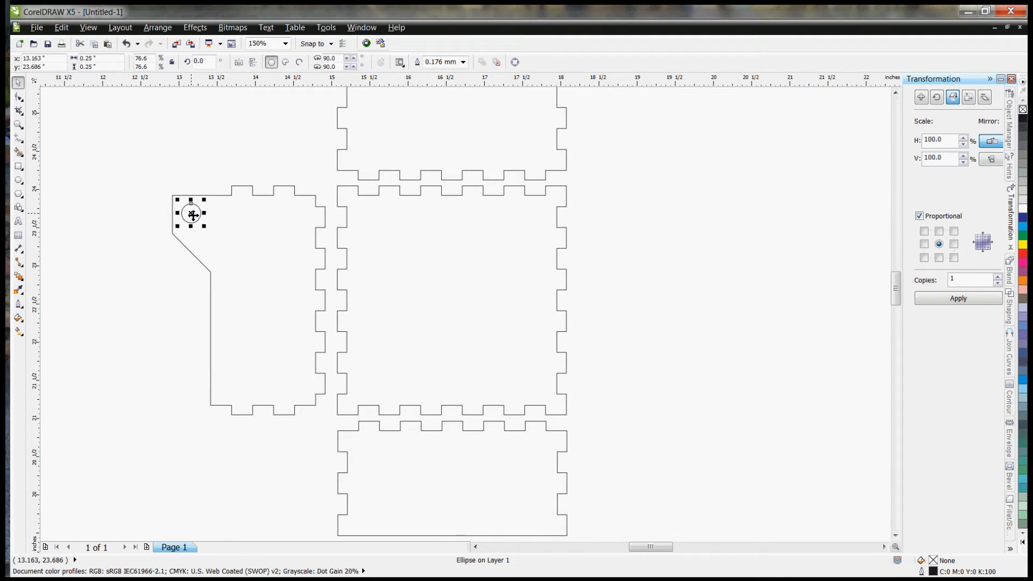
click(132, 168)
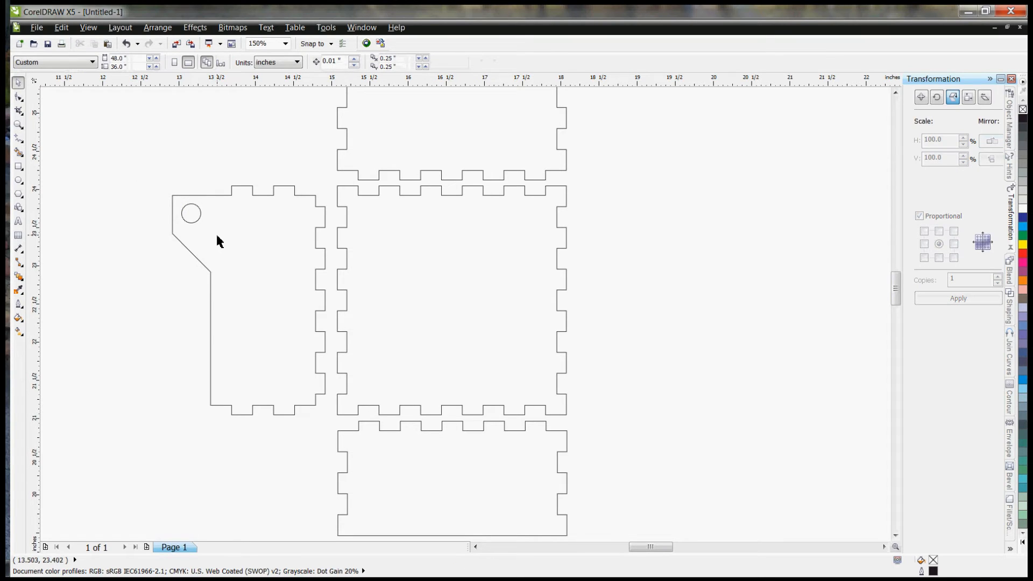
scroll(166, 194, up, 2)
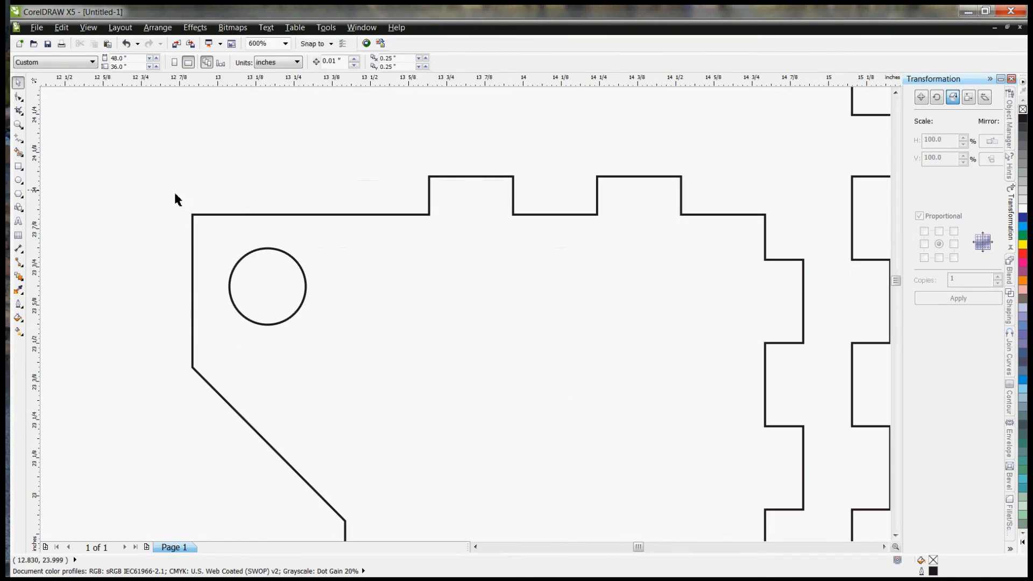
click(267, 287)
drag(272, 286, 267, 288)
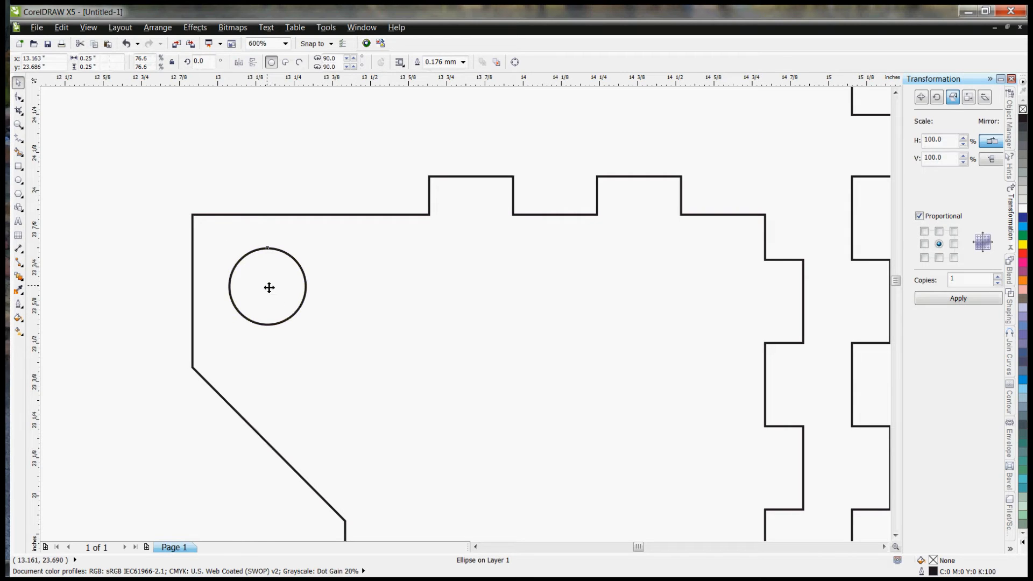
Step: Draw a 0.25 by 0.25 inch guide square and snap it inside the tab's upper-left corner
click(18, 167)
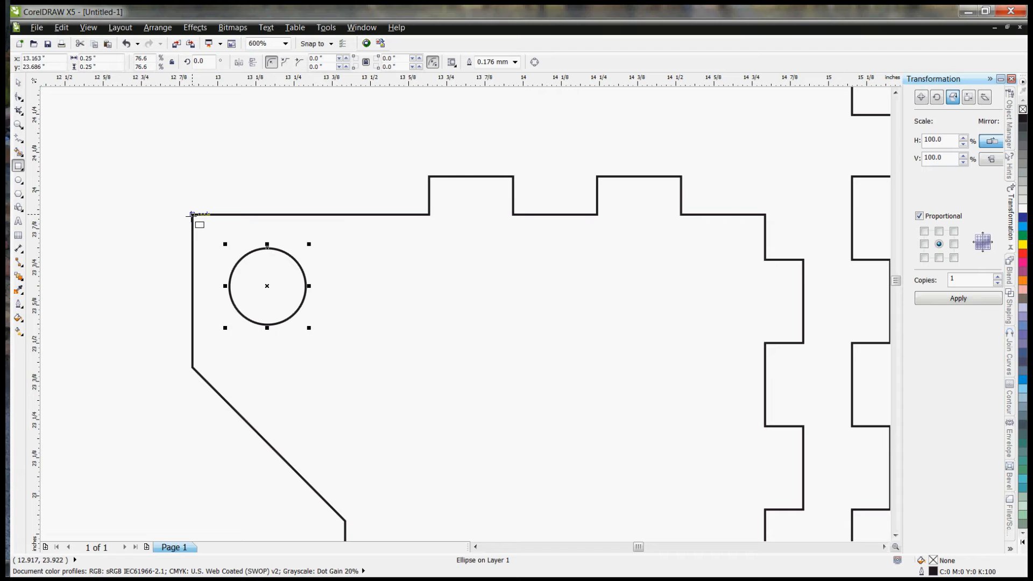
click(192, 215)
drag(192, 215, 108, 129)
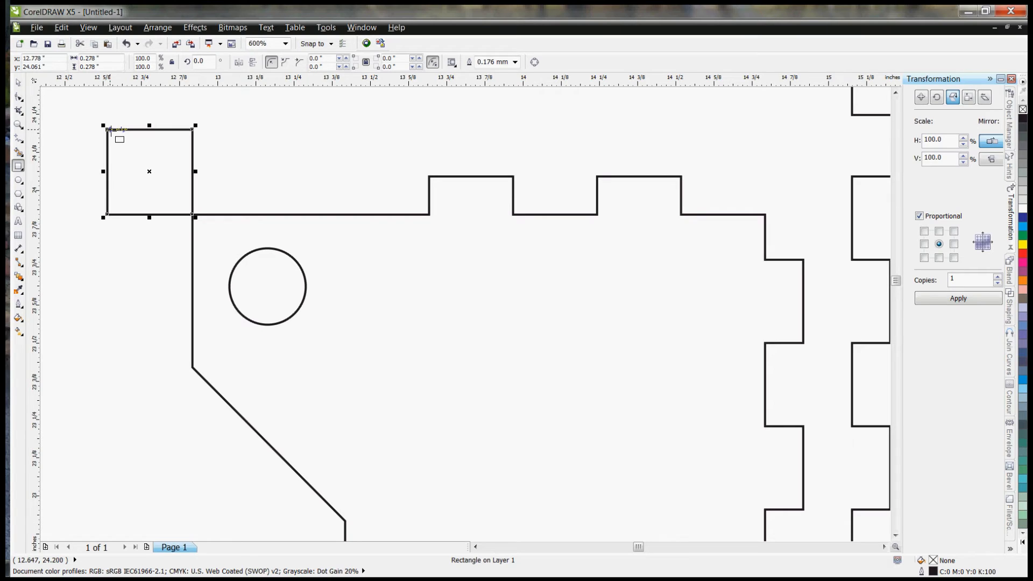
click(112, 60)
text(.25)
key(Tab)
text(.25)
key(Return)
click(18, 83)
drag(112, 133, 198, 215)
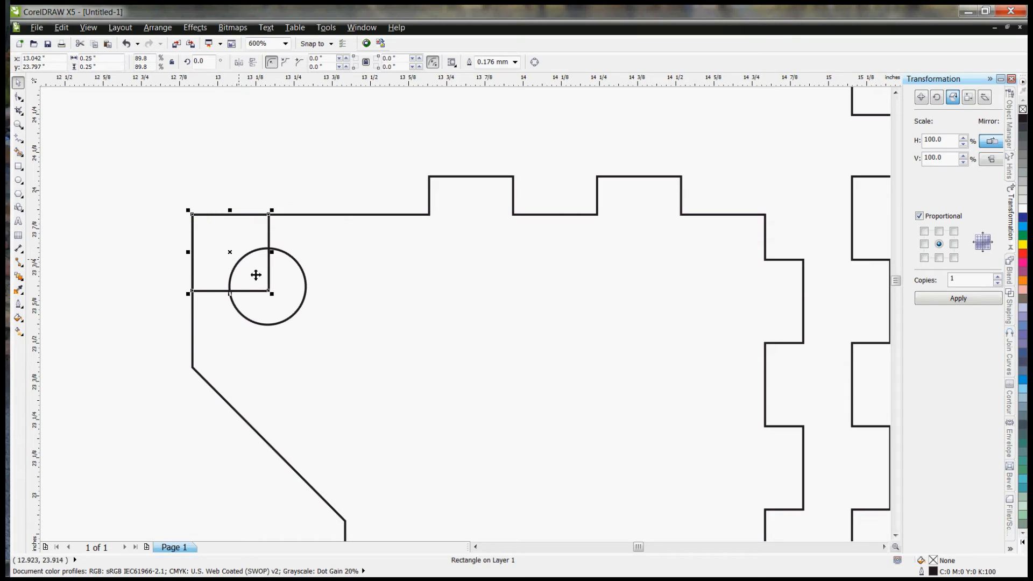
Step: Center the circle on the guide square's lower-right corner and delete the square
click(297, 318)
click(298, 318)
mouse_move(269, 291)
mouse_down()
mouse_move(309, 148)
mouse_move(270, 294)
mouse_up()
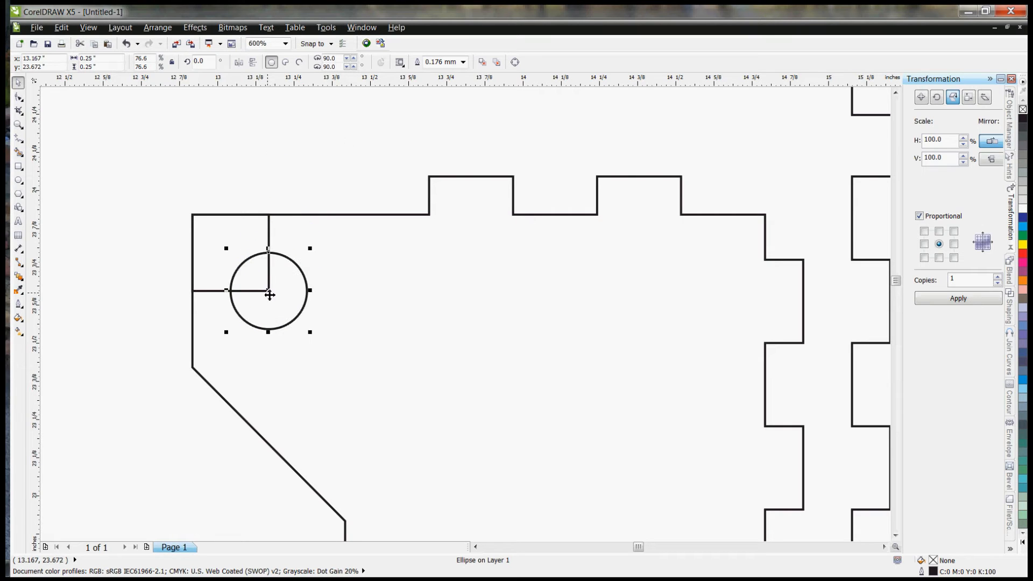
click(269, 229)
key(Delete)
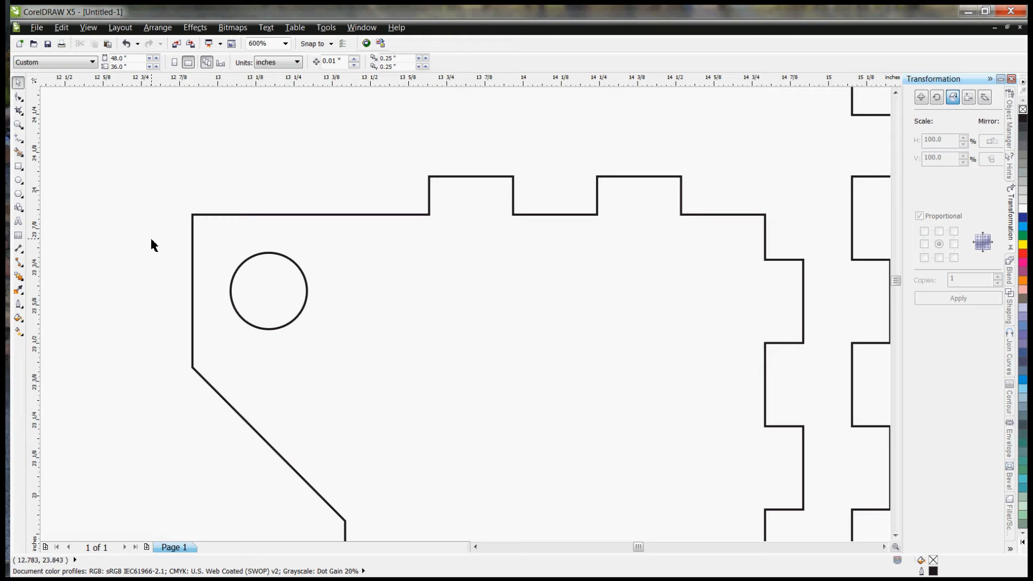
Step: Create one horizontally mirrored copy of the tabbed panel with its hole and place it alongside the base's right edge
scroll(142, 173, down, 5)
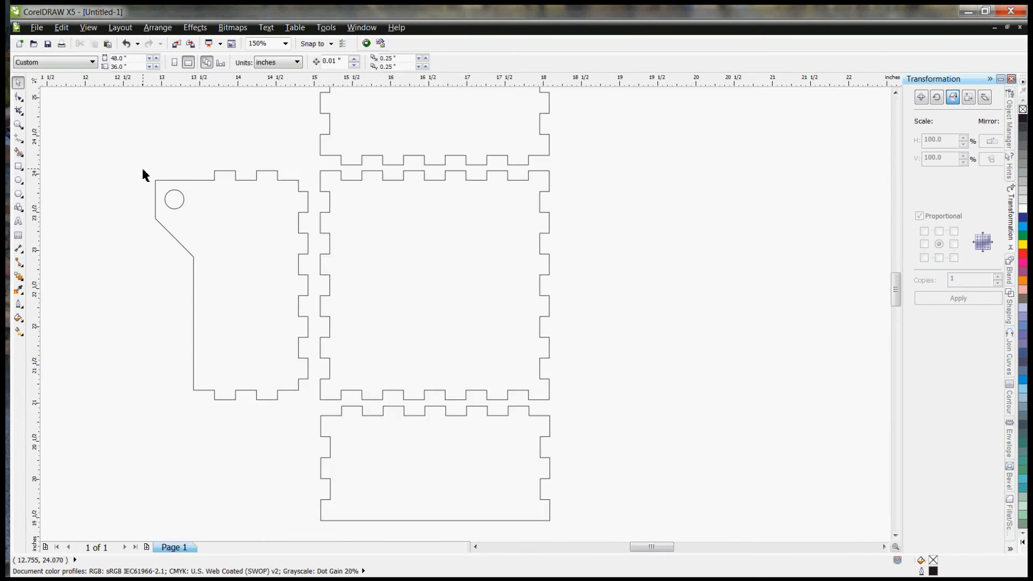
drag(128, 144, 230, 296)
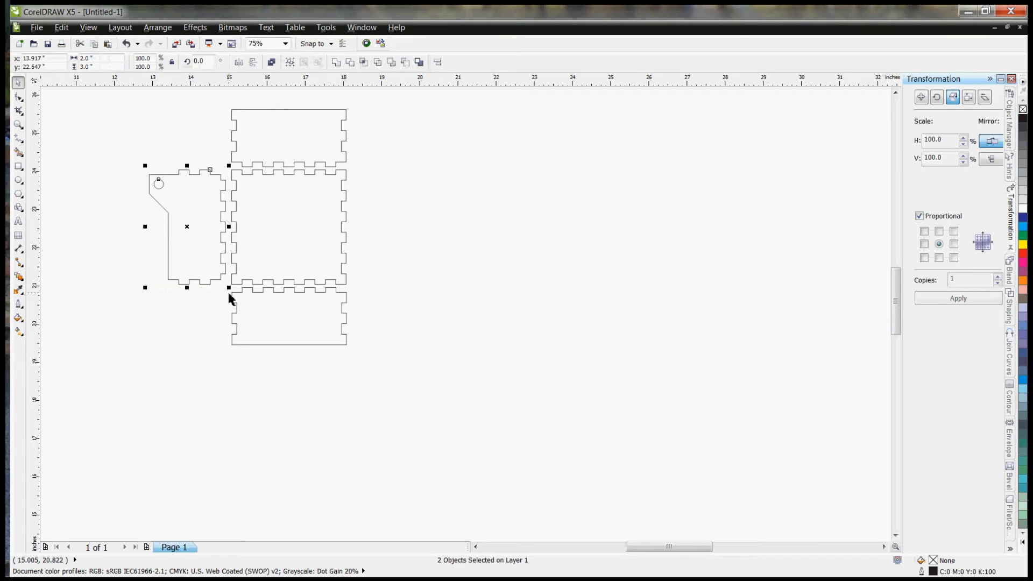
click(973, 302)
drag(194, 226, 395, 225)
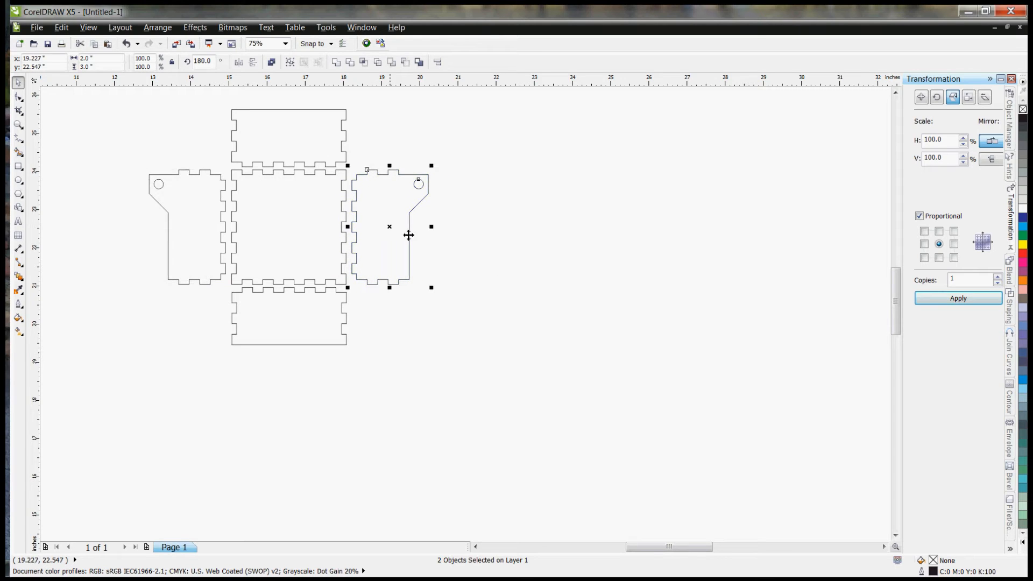
click(540, 269)
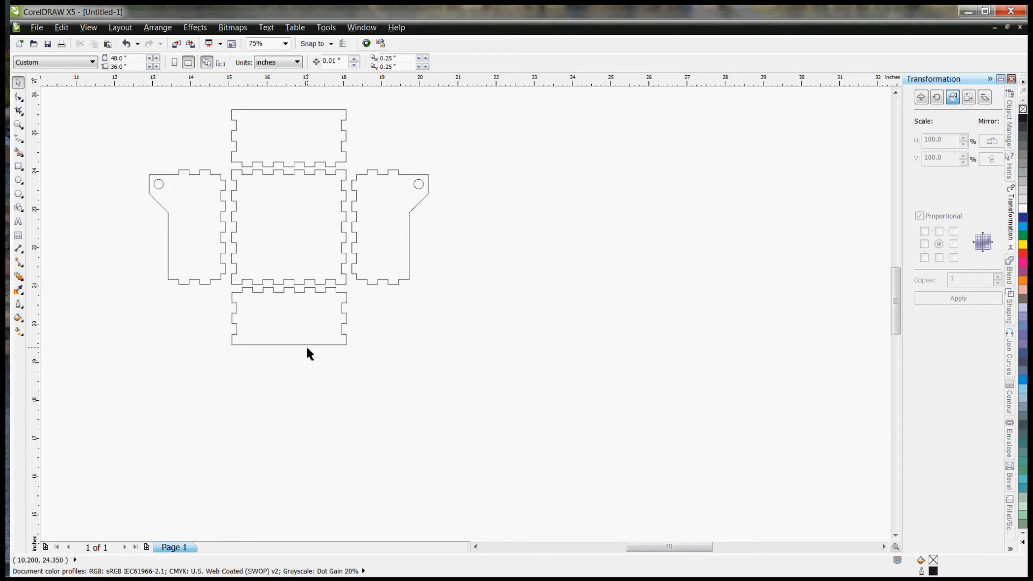
Step: Draw a 2.75 by 2.75 inch square for the lid below the lowest finger-jointed panel
click(19, 166)
drag(240, 371, 362, 472)
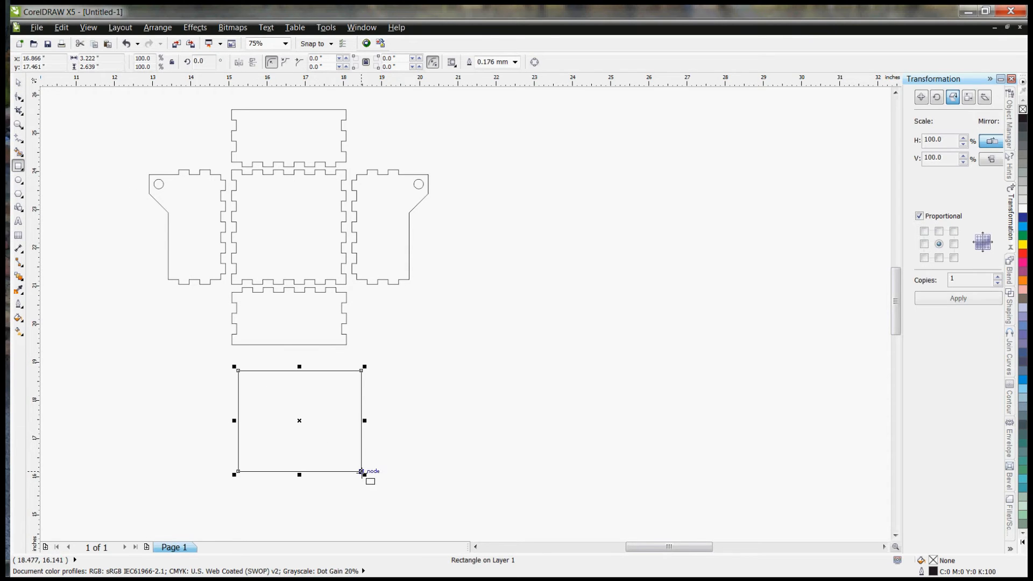
drag(112, 59, 81, 59)
text(2)
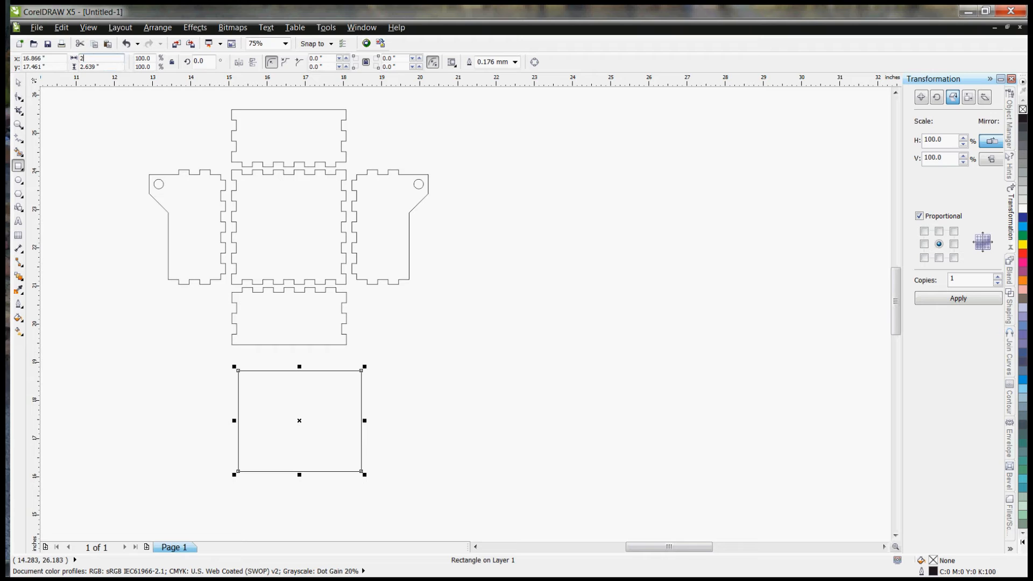
text(.75)
key(Tab)
text(2.)
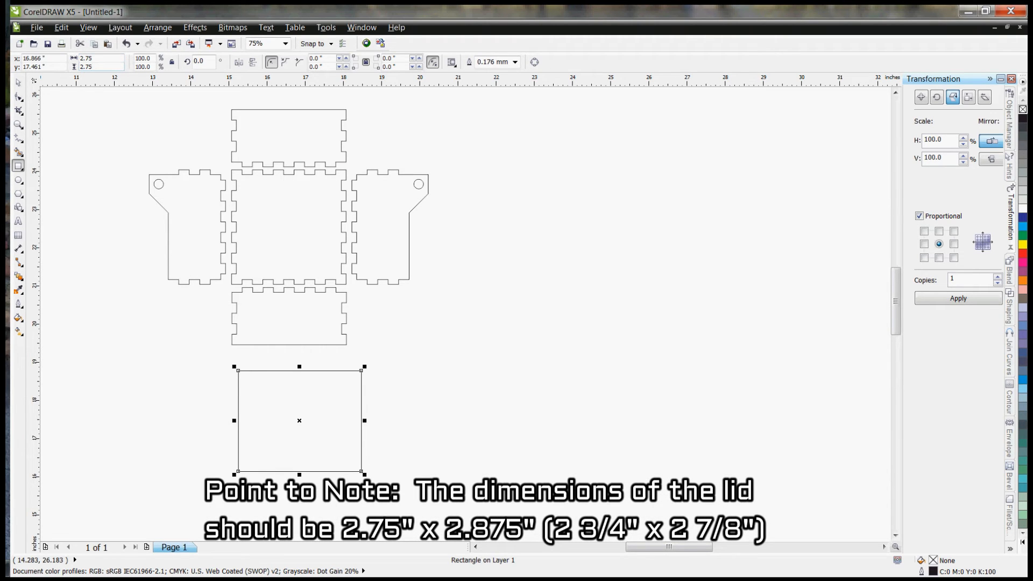
text(75)
key(Return)
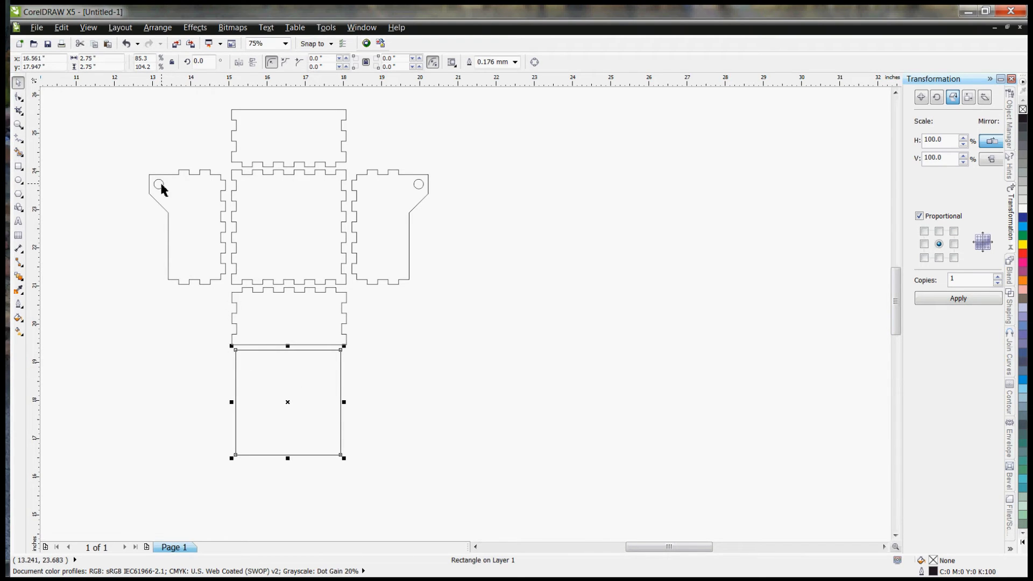
Step: Draw a 0.25 by 0.25 inch guide square in the empty space left of the lid
click(18, 168)
drag(183, 358, 201, 376)
click(111, 60)
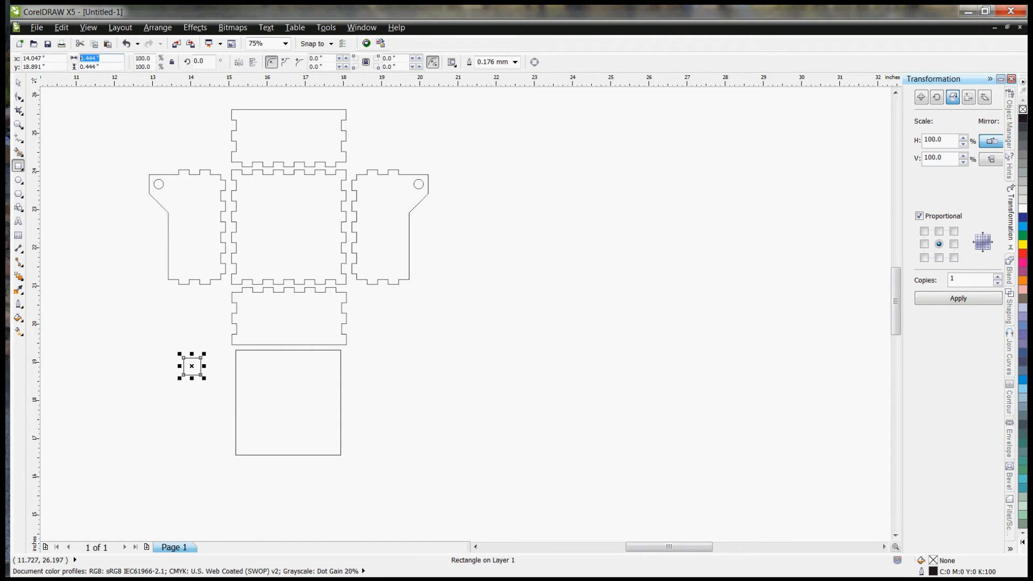
text(.25)
key(Tab)
text(.25)
key(Return)
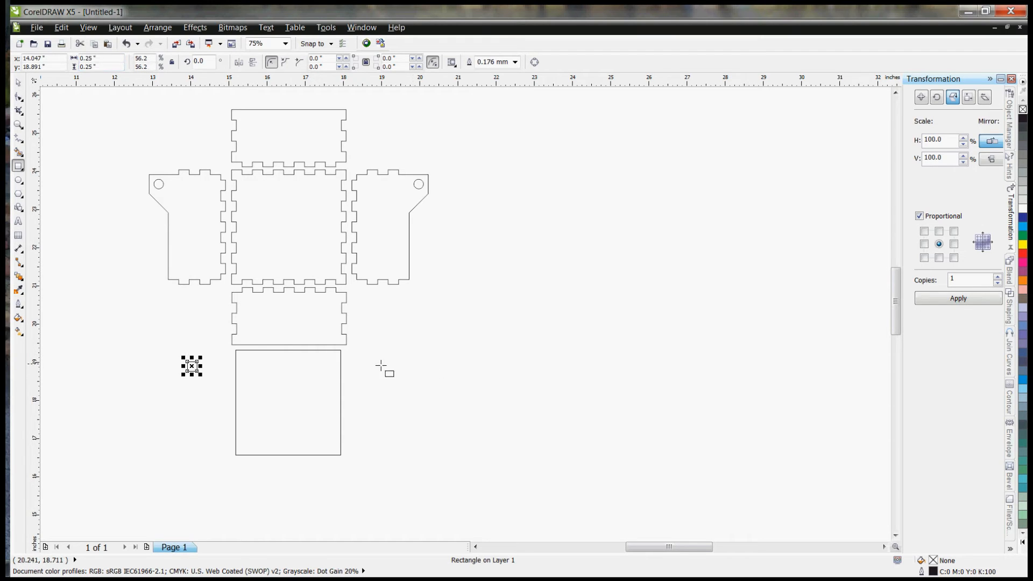
Step: Snap the guide square inside the lid's upper-left corner
scroll(237, 362, up, 1)
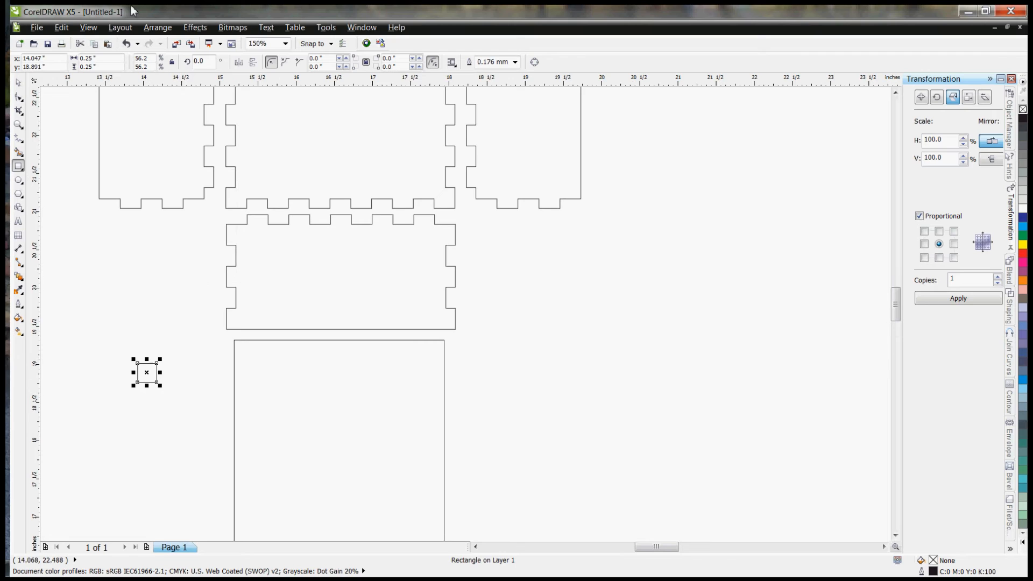
click(18, 83)
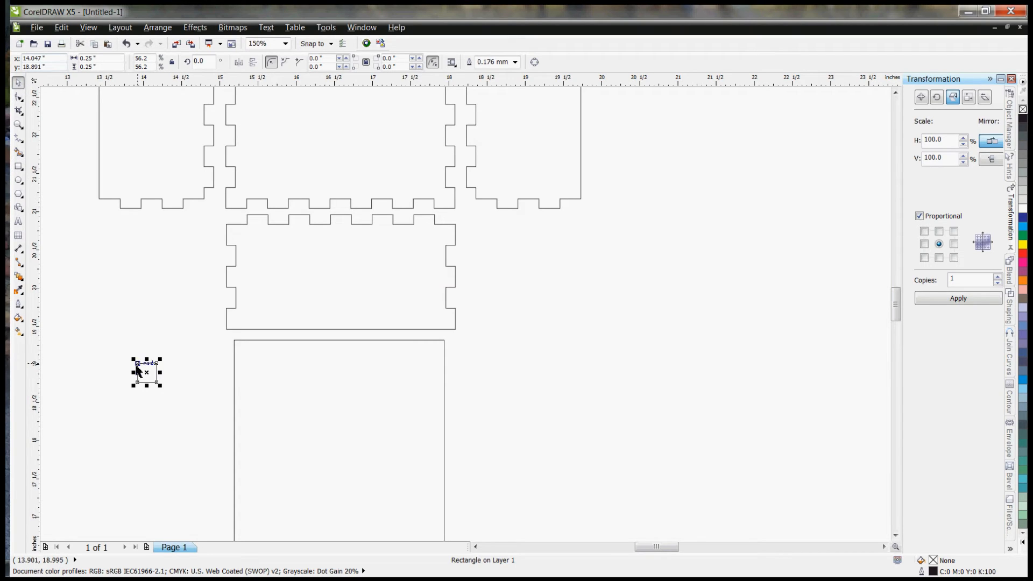
drag(146, 373, 239, 346)
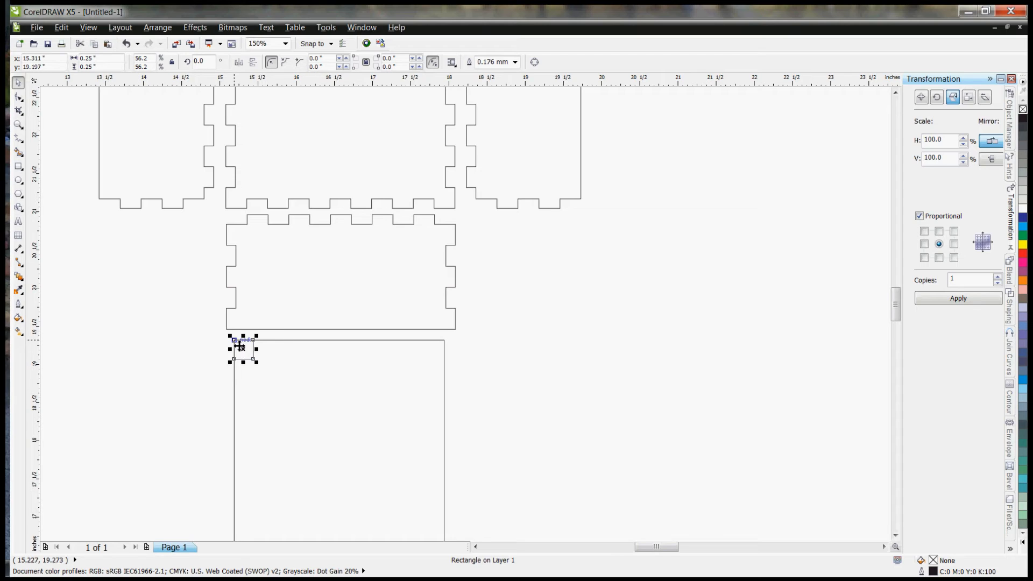
click(154, 376)
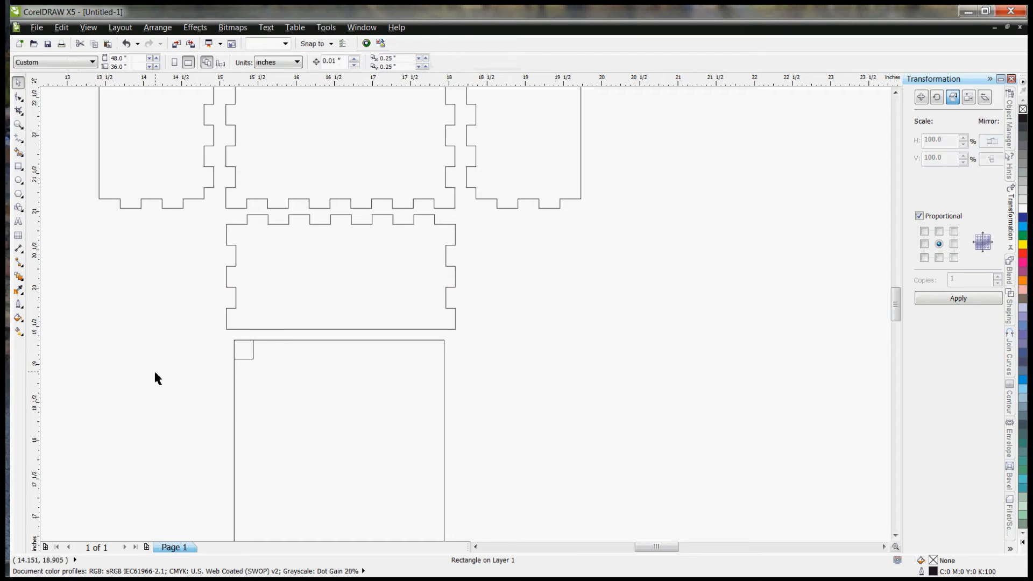
click(253, 360)
Step: Draw a small hinge peg rectangle 0.125 inch wide and 0.2 inch high beside the lid's upper-left corner
scroll(255, 362, up, 2)
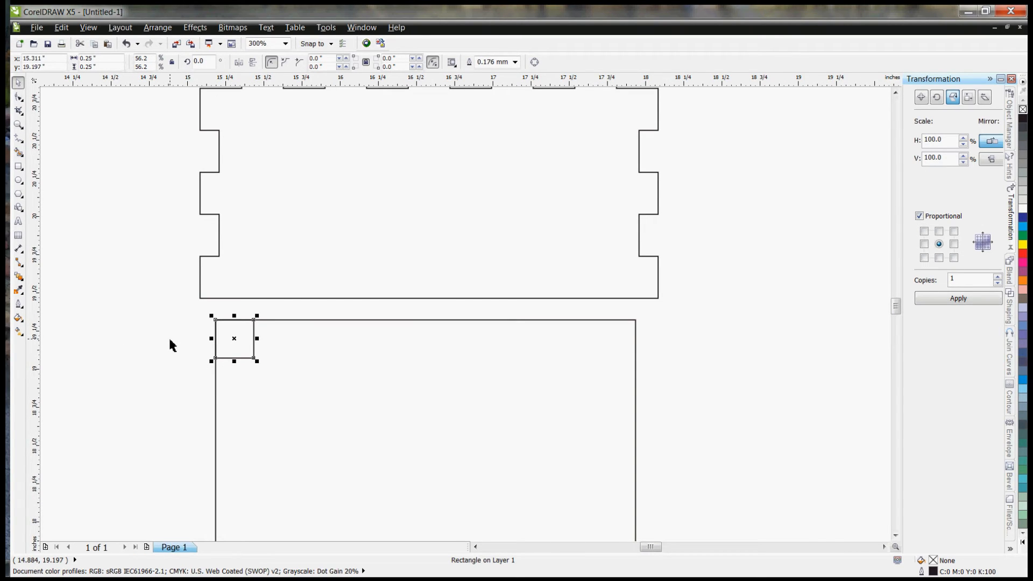
click(18, 166)
mouse_move(146, 350)
mouse_down()
mouse_move(180, 366)
mouse_move(180, 383)
mouse_up()
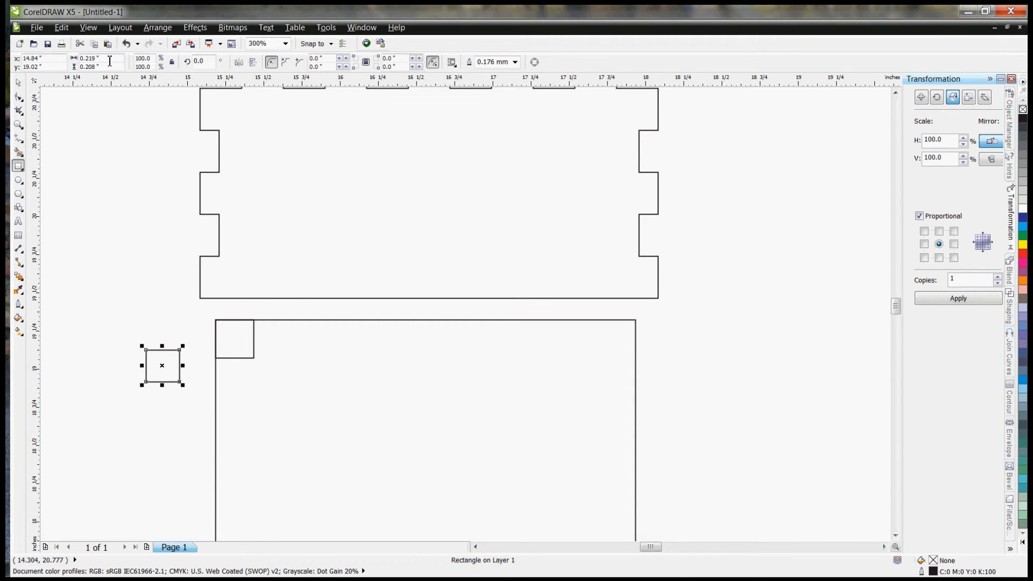
drag(100, 67, 68, 68)
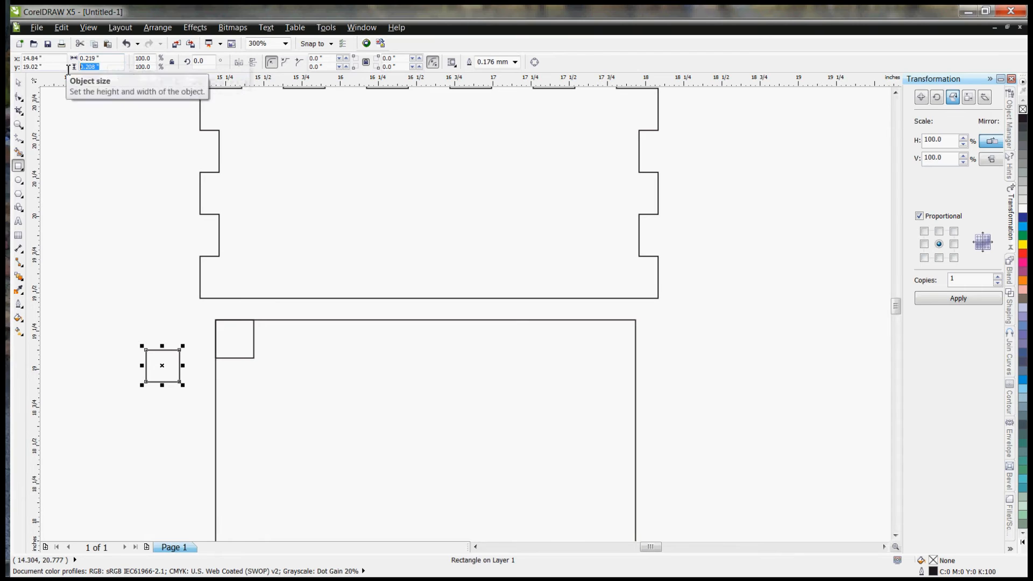
text(.2)
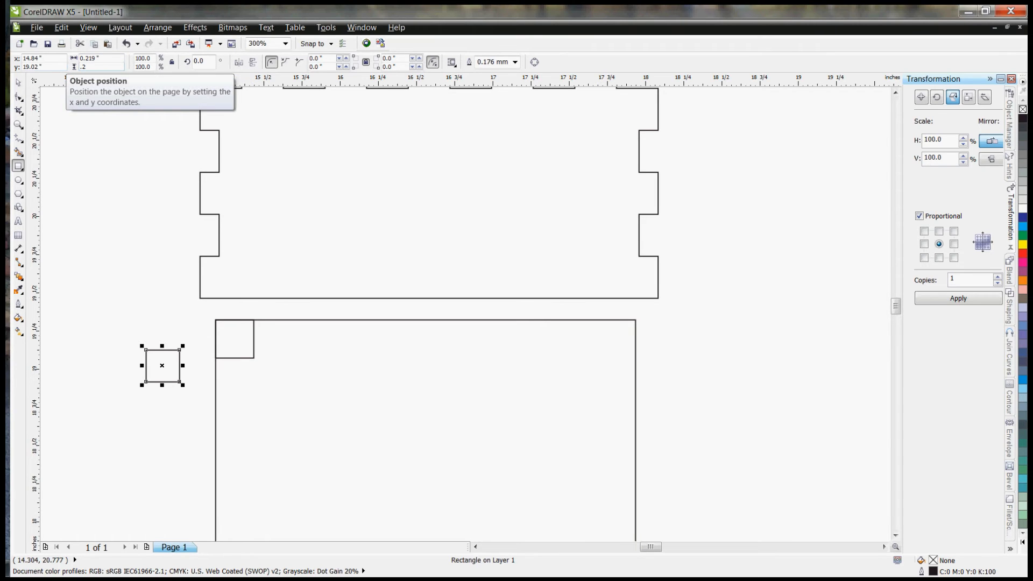
drag(104, 58, 71, 64)
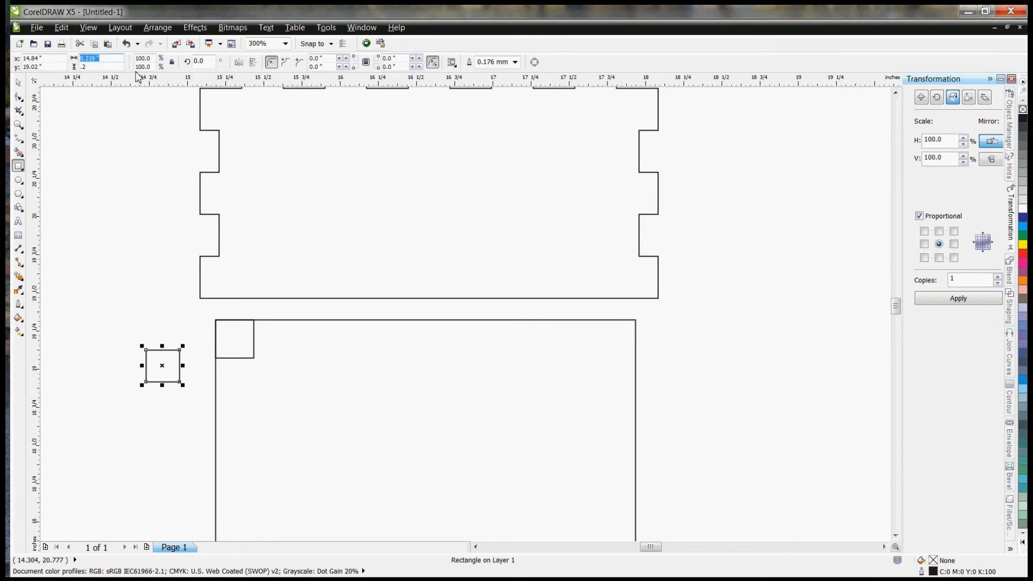
text(.125)
key(Return)
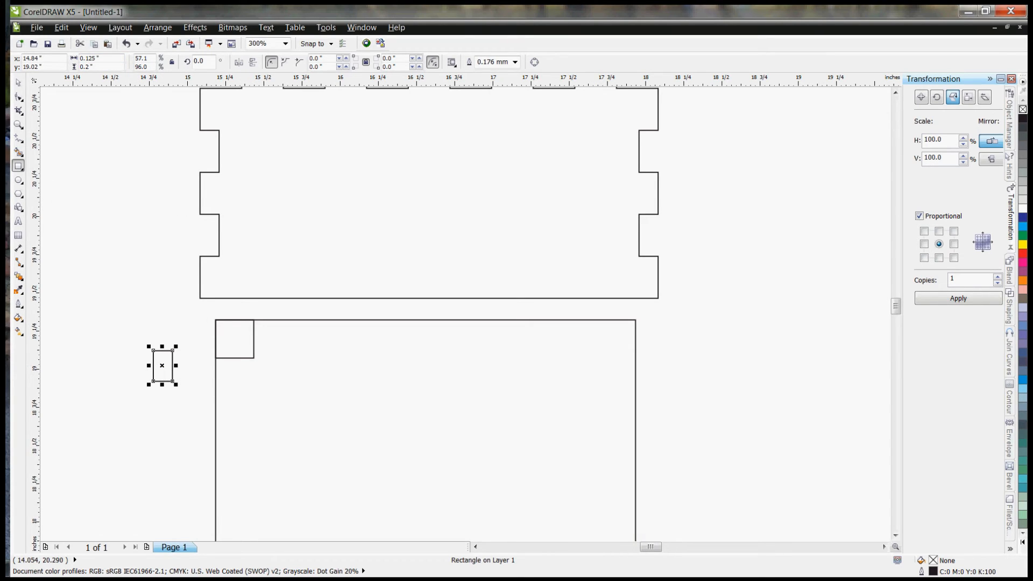
Step: Snap the midpoint of the peg's right edge to the guide square's lower-left corner on the lid's edge
click(20, 83)
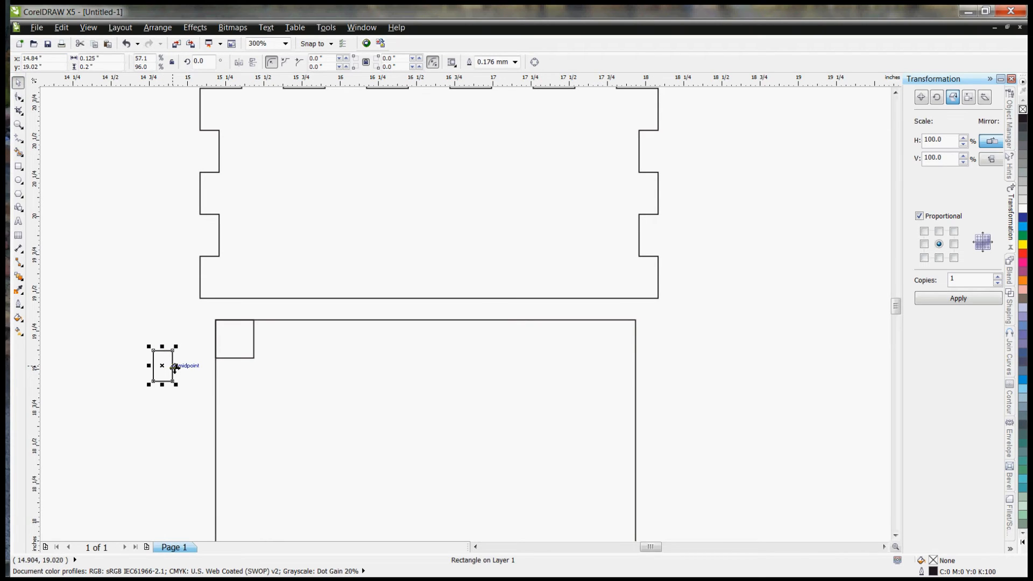
scroll(165, 366, up, 2)
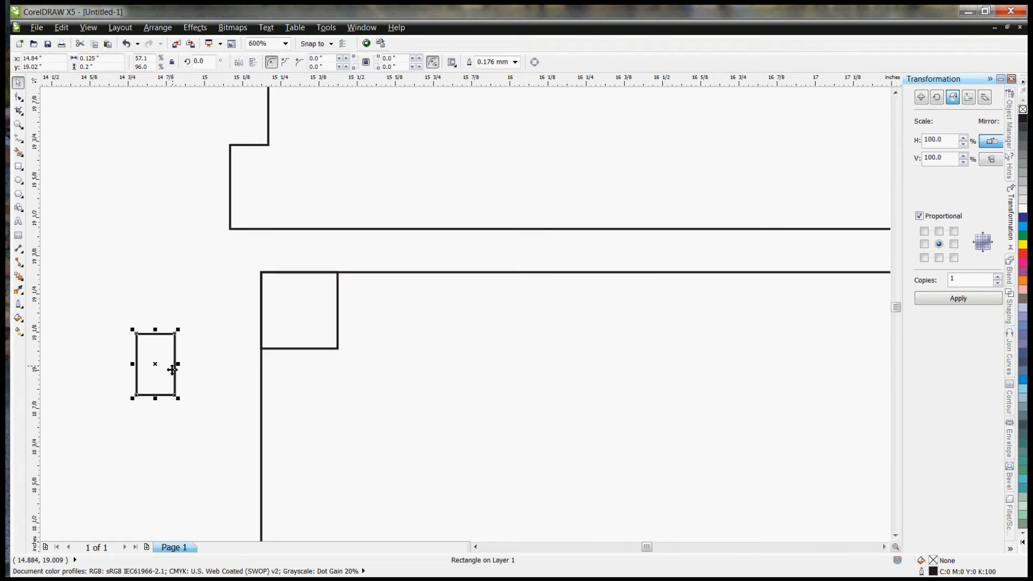
drag(175, 368, 262, 351)
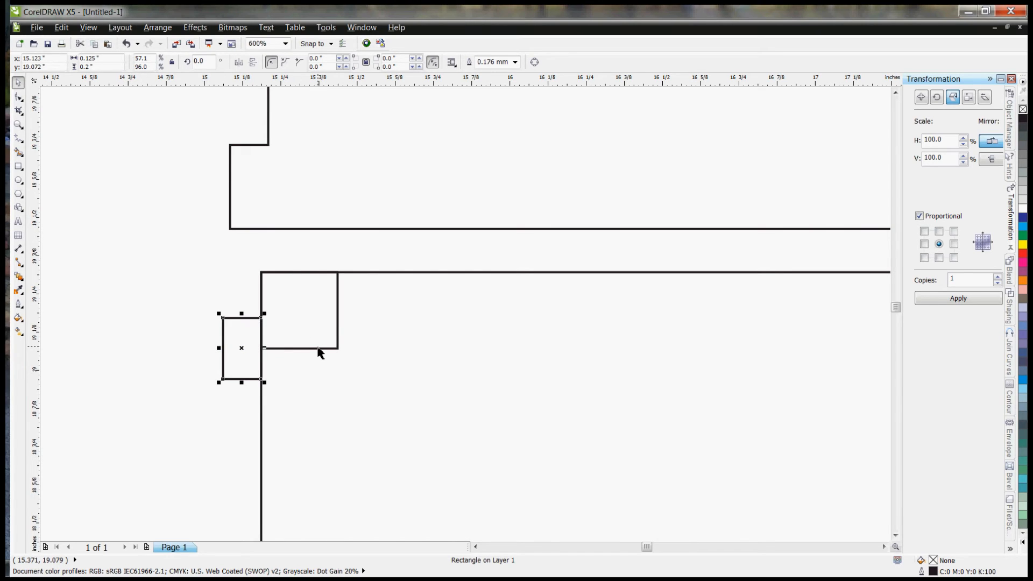
click(103, 311)
Step: Duplicate the guide square and peg together and snap the copied square inside the lid's upper-right corner
scroll(45, 284, down, 2)
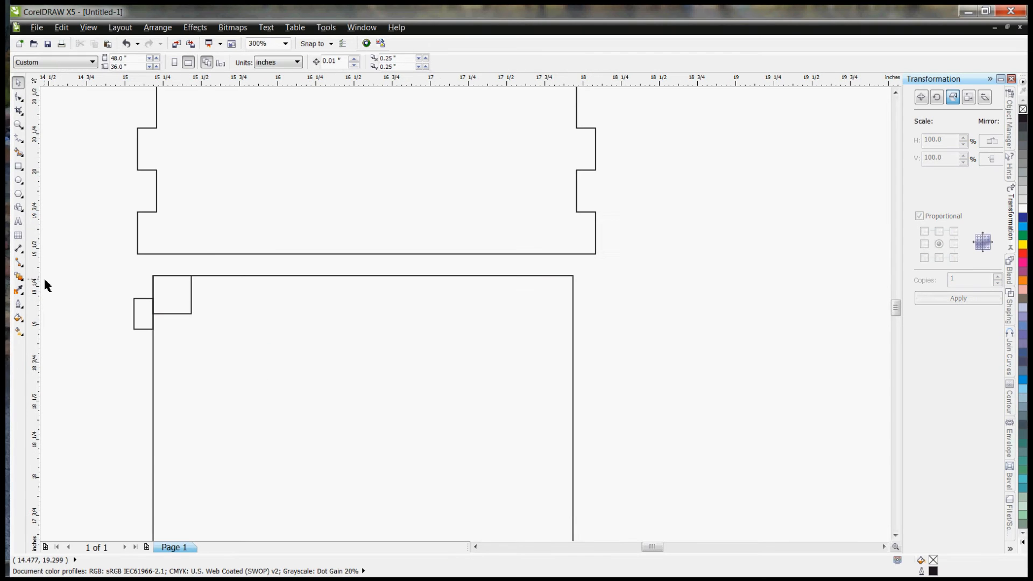
drag(106, 262, 250, 352)
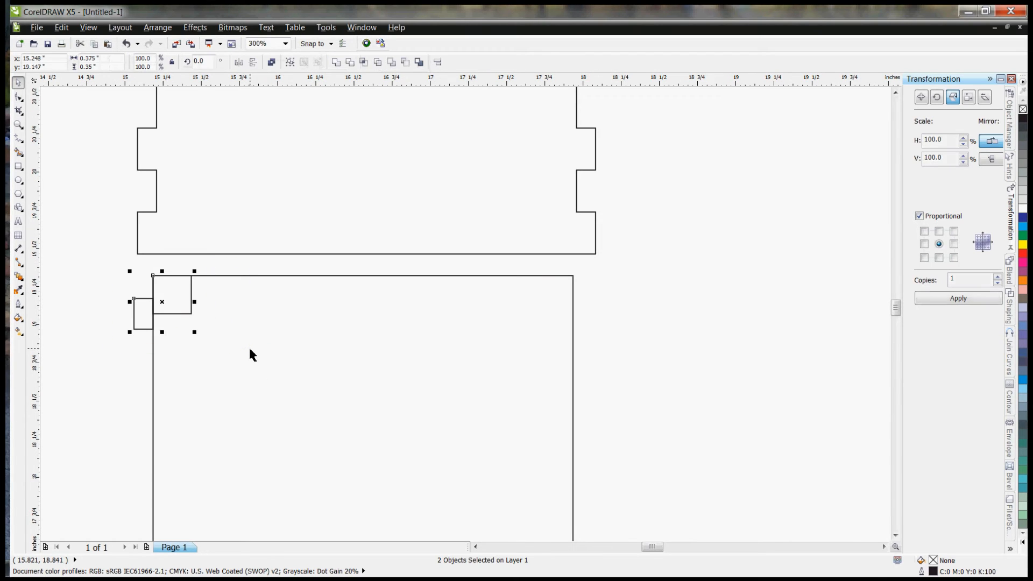
key(ctrl+d)
drag(224, 267, 574, 286)
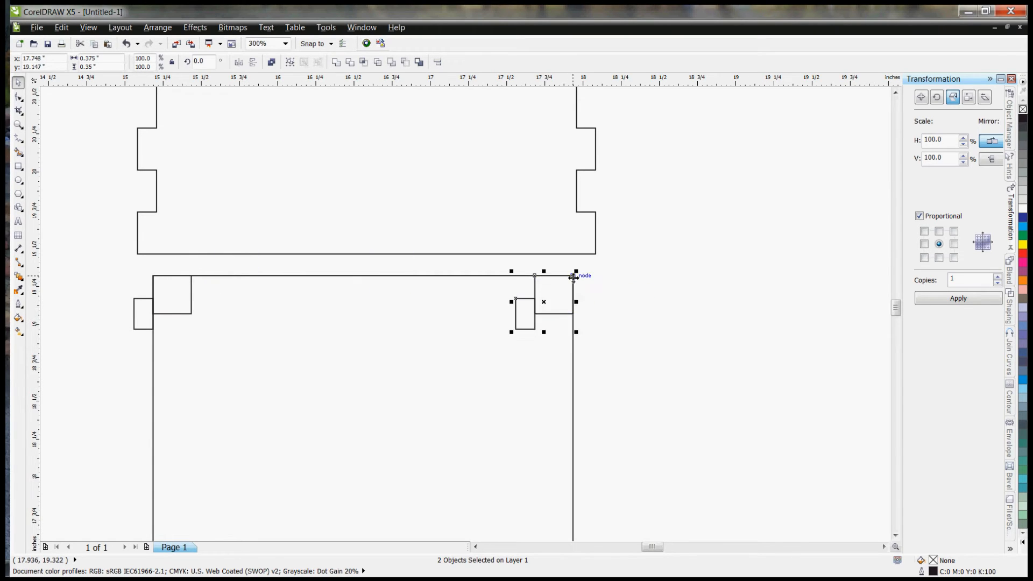
Step: Move the copied peg outside the lid's right edge, vertically centered on the copied guide square's lower-right corner
click(526, 322)
click(634, 312)
click(519, 313)
click(524, 314)
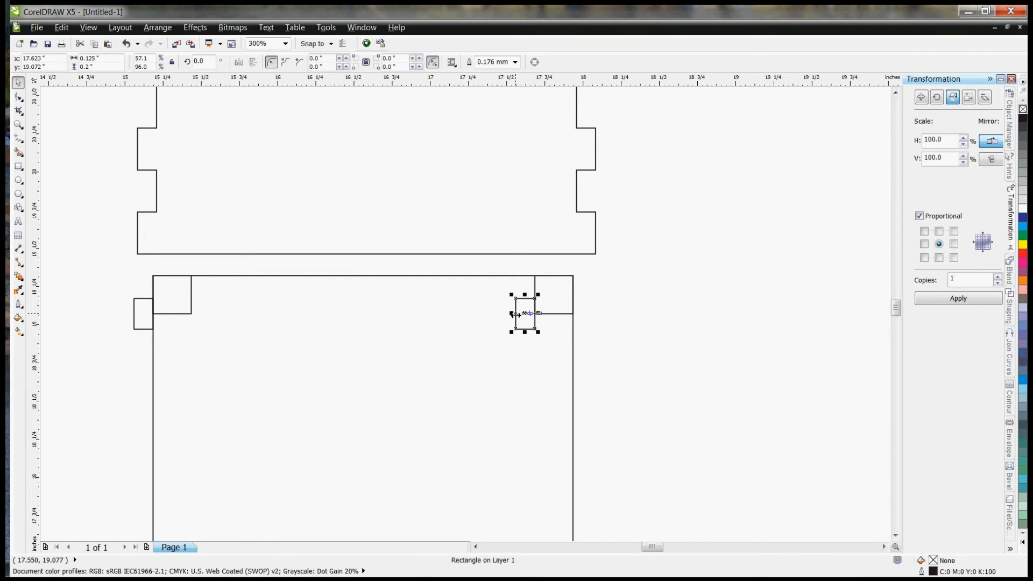
drag(516, 315, 583, 314)
key(ctrl+z)
drag(519, 315, 575, 314)
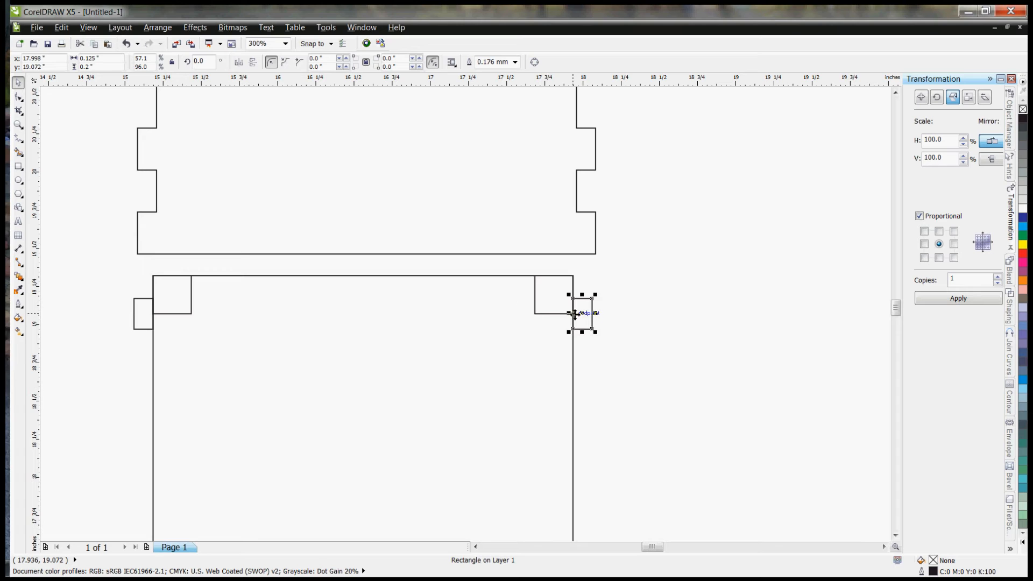
click(625, 336)
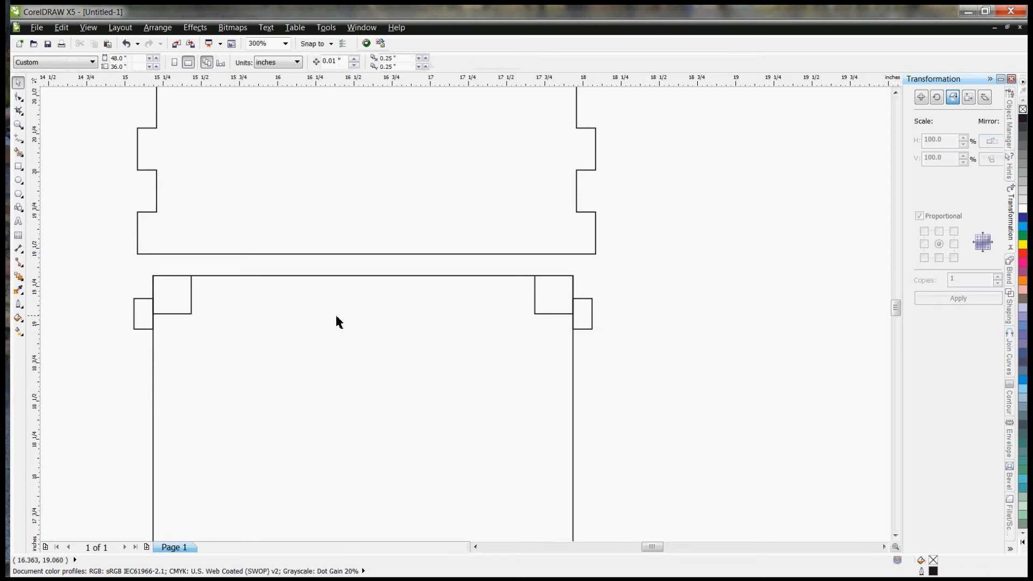
Step: Delete both guide squares from the lid's upper corners
click(545, 302)
key(Delete)
click(163, 307)
key(Delete)
scroll(442, 202, down, 2)
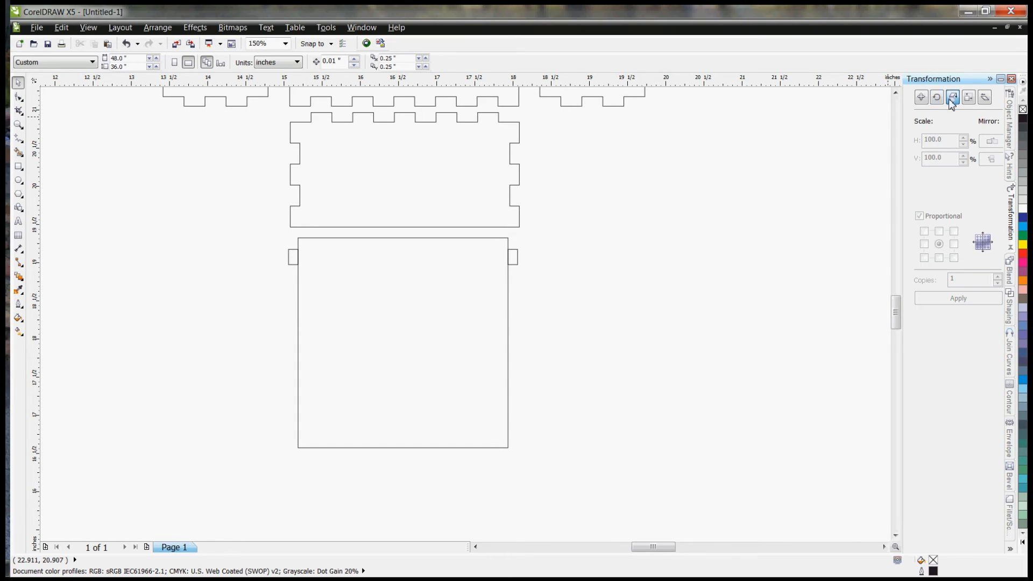
Step: Weld the right peg to the lid square without keeping the source or target originals
click(1011, 308)
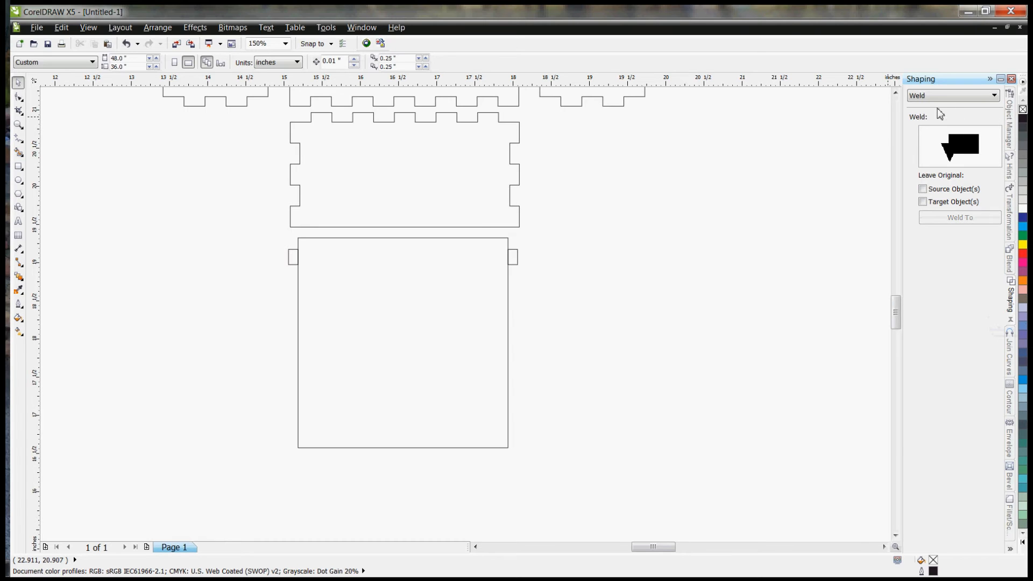
click(516, 262)
click(489, 270)
click(978, 227)
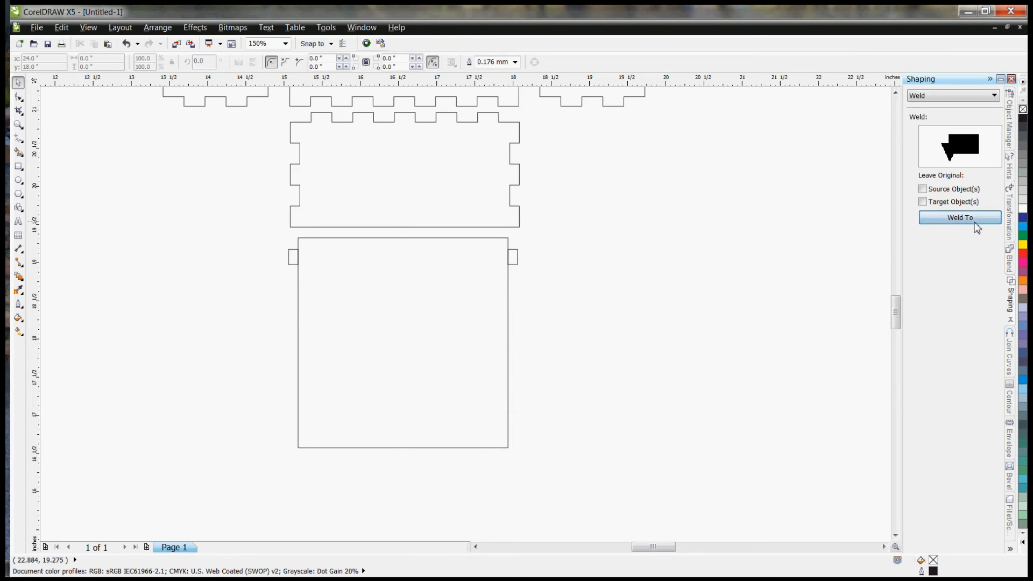
click(497, 276)
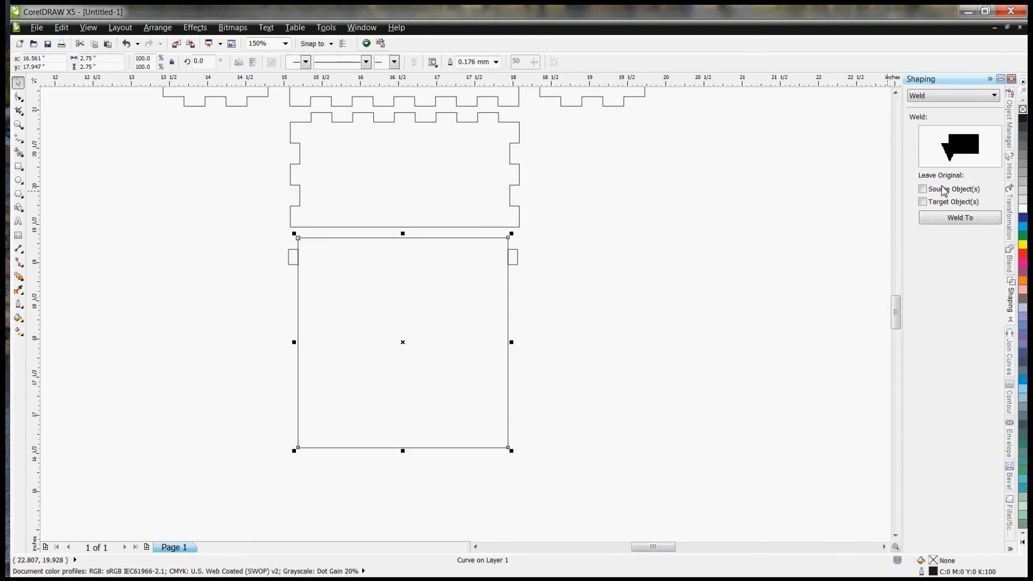
click(970, 221)
click(519, 262)
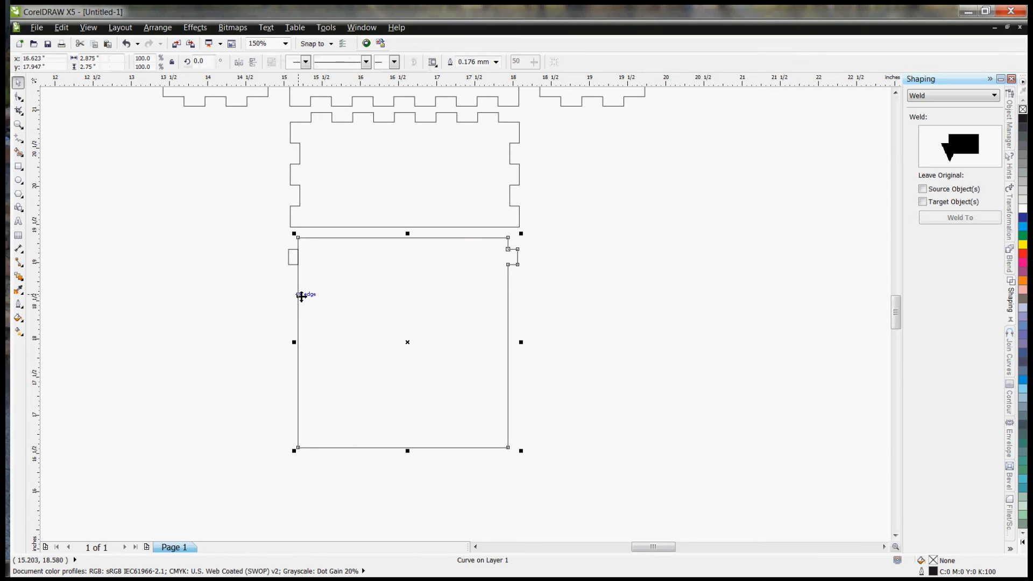
Step: Weld the left peg to the lid and deselect the finished shape
click(955, 219)
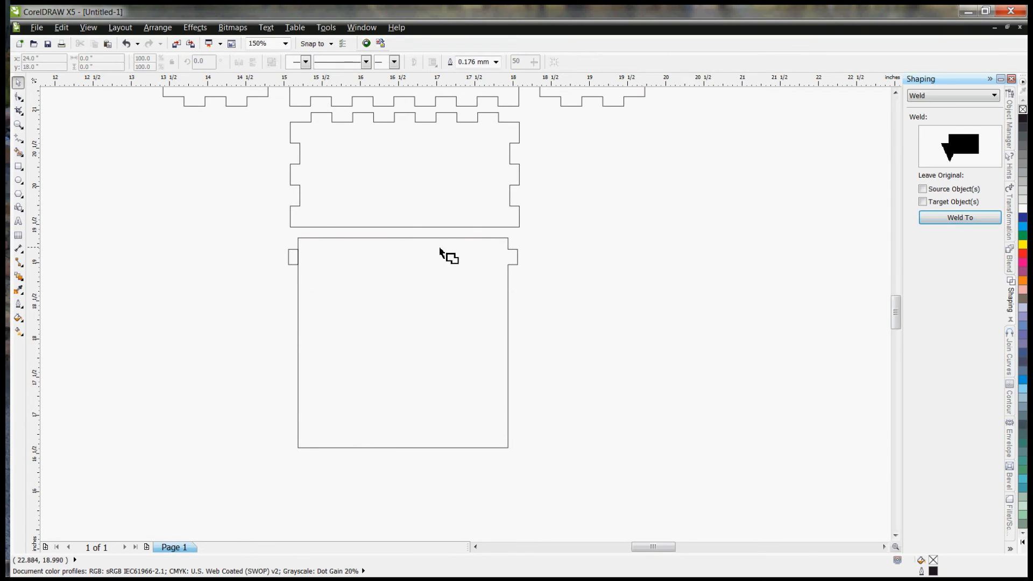
click(291, 258)
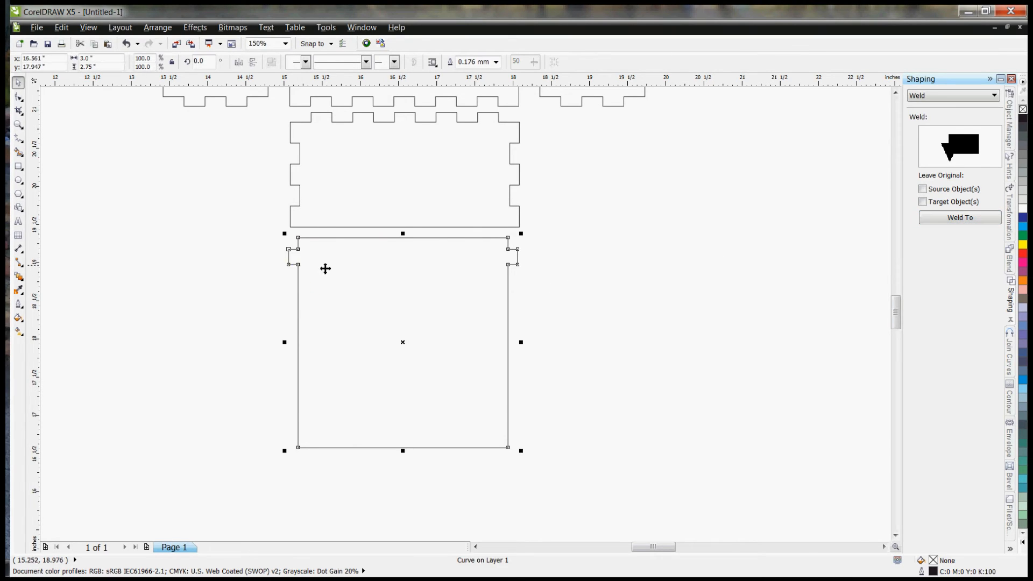
click(610, 285)
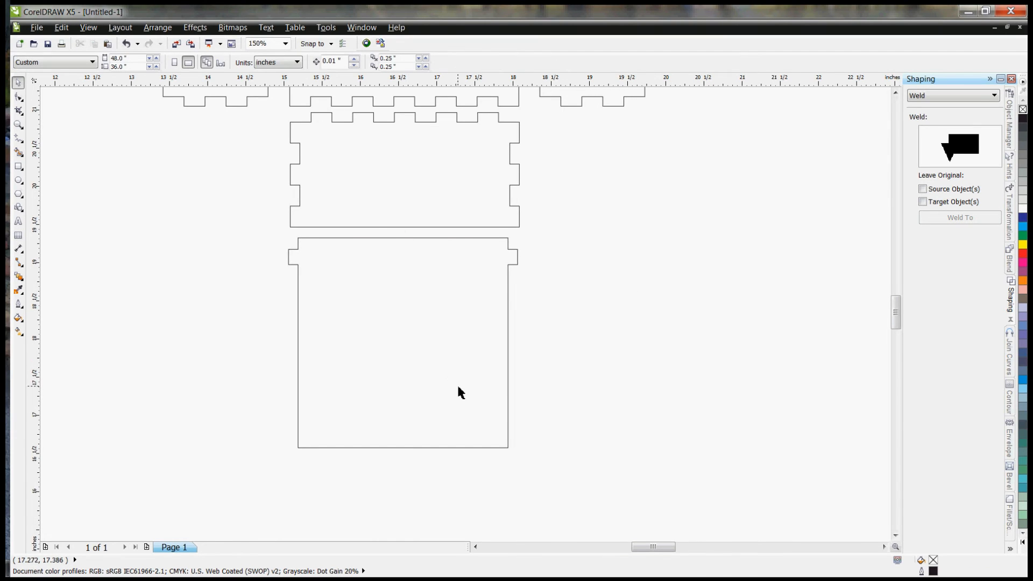
scroll(459, 397, down, 2)
scroll(472, 358, up, 1)
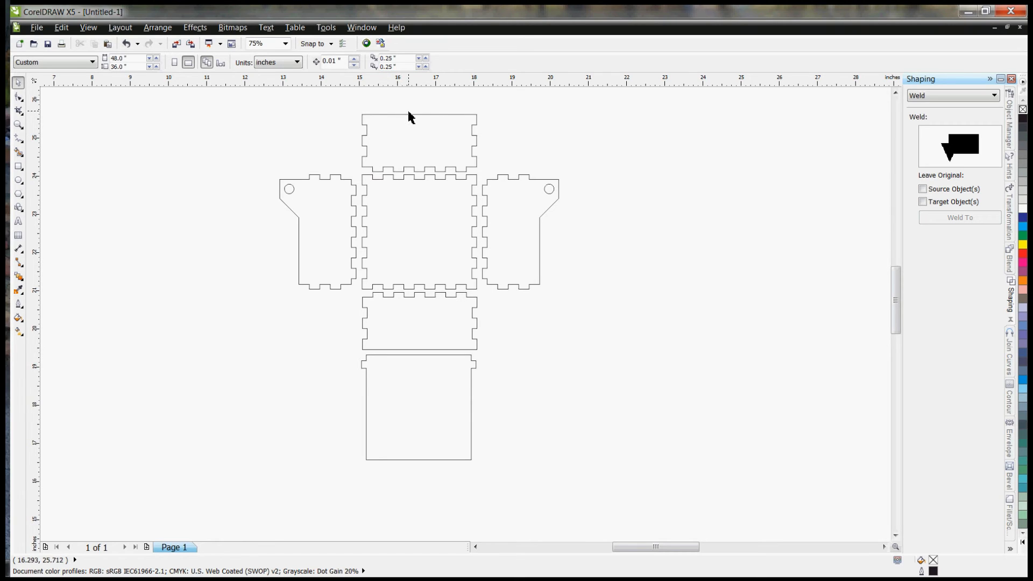
scroll(422, 109, up, 4)
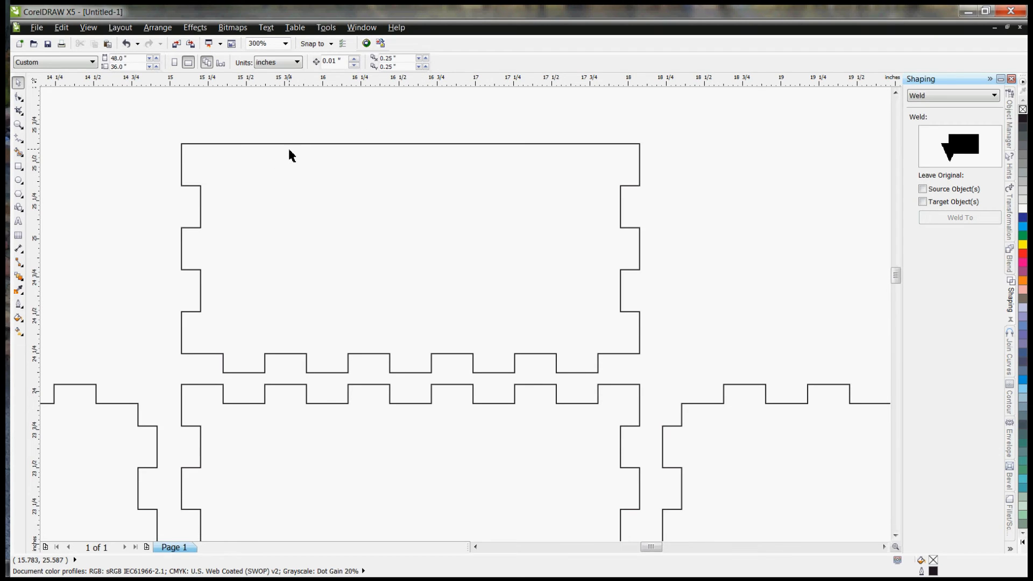
Step: Draw a horizontal 3-inch line across the uppermost panel between the midpoints of its top side edges
click(370, 144)
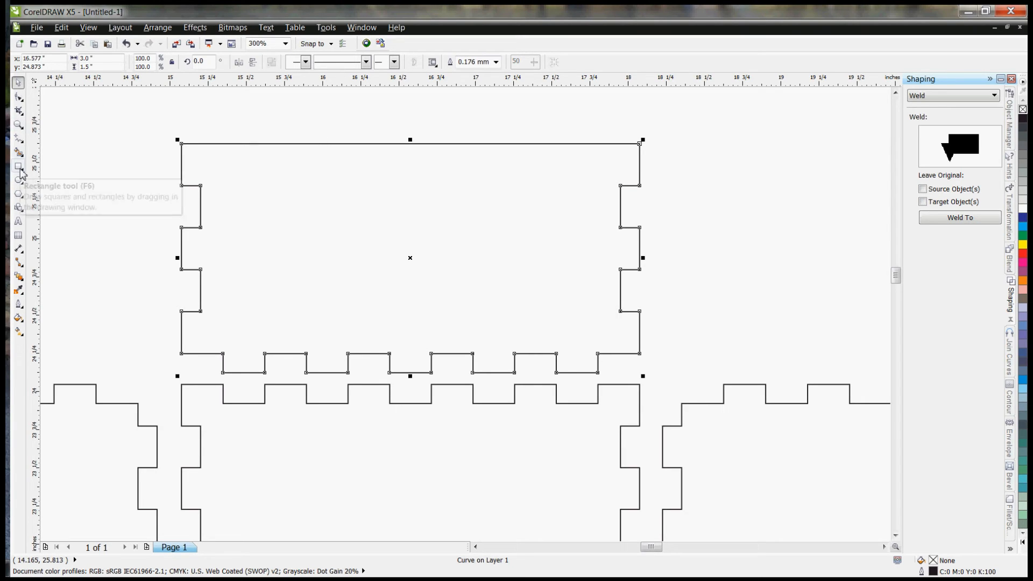
click(18, 139)
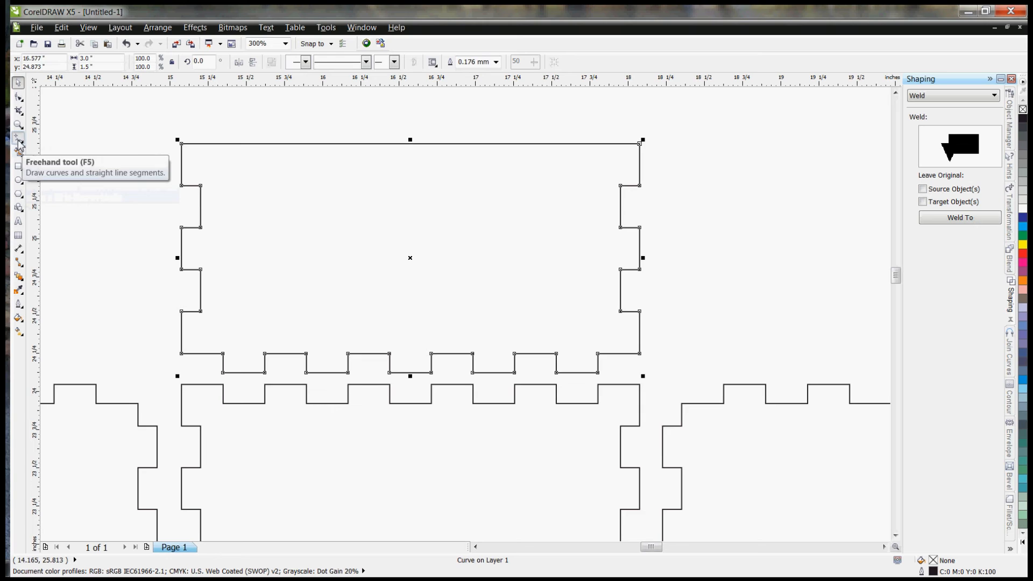
click(182, 164)
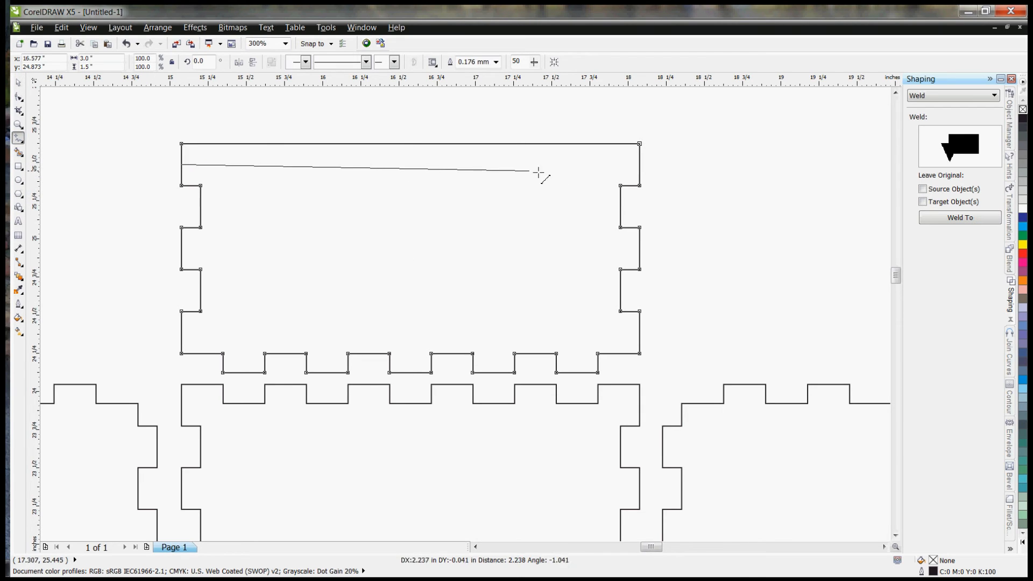
click(639, 165)
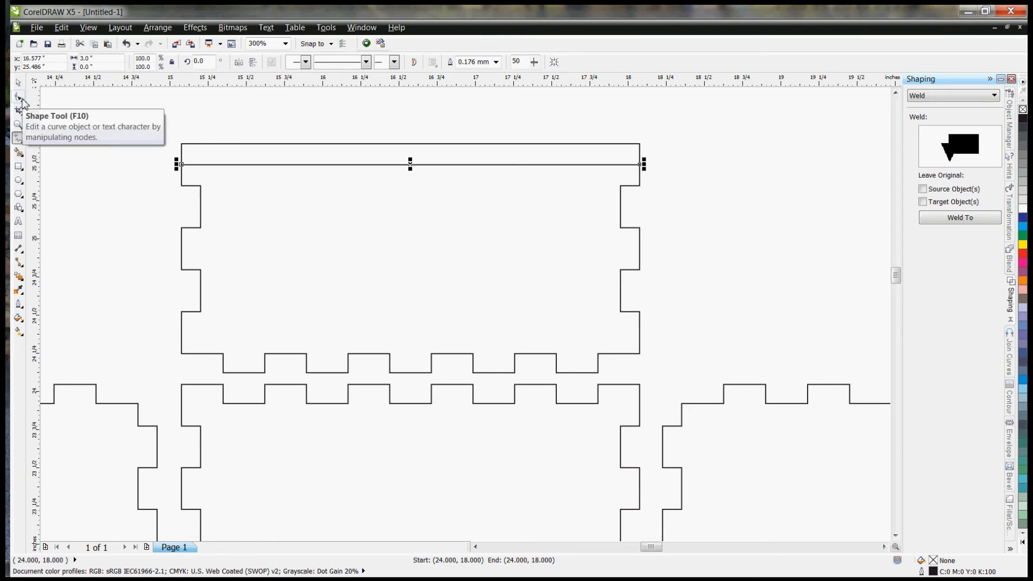
Step: Select the uppermost panel together with the new horizontal line and combine them into one curve
click(18, 82)
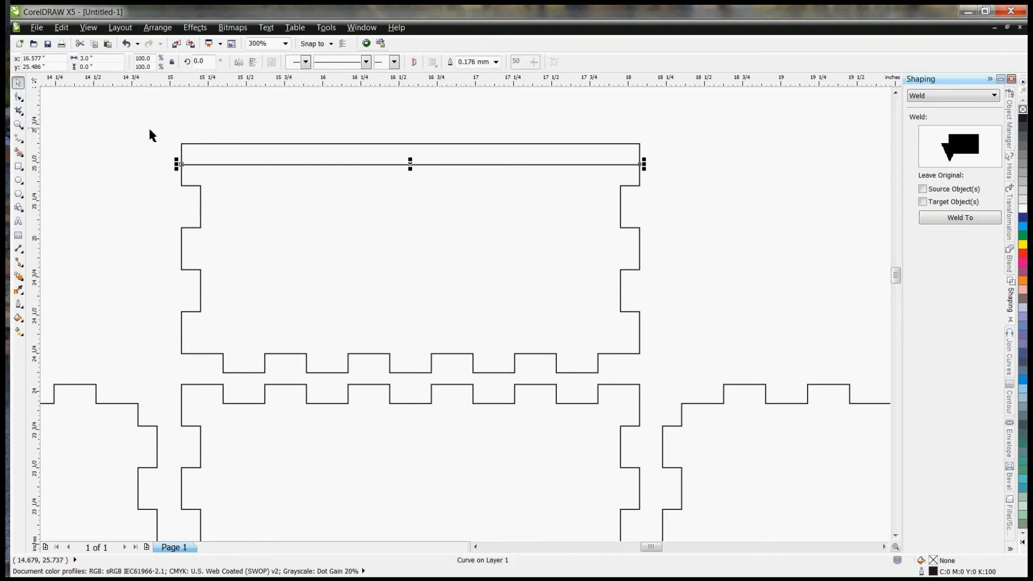
drag(157, 130, 675, 384)
right_click(574, 296)
click(614, 317)
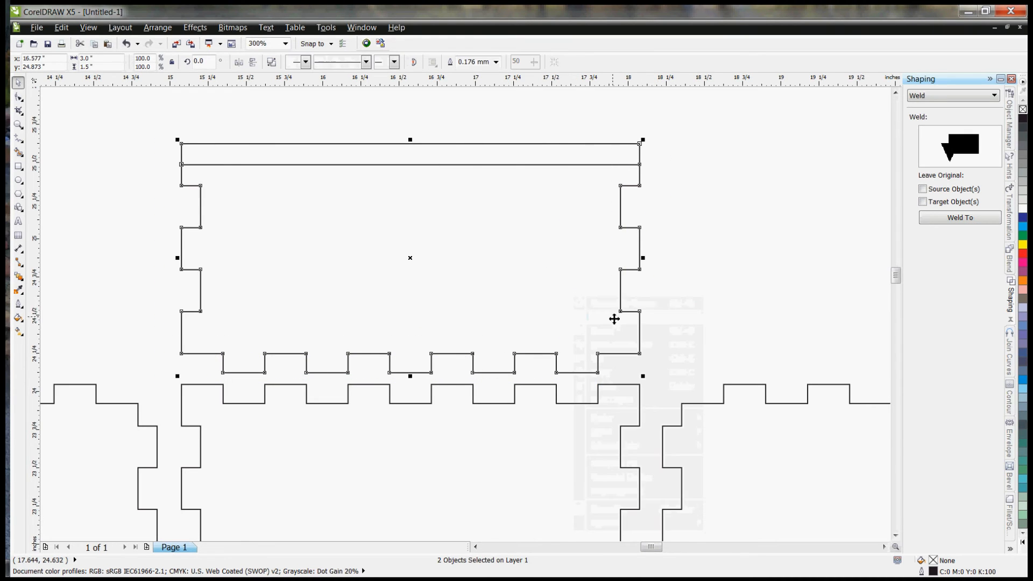
Step: Break the uppermost panel's outline apart at its upper-left corner node and delete the old top edge
click(18, 97)
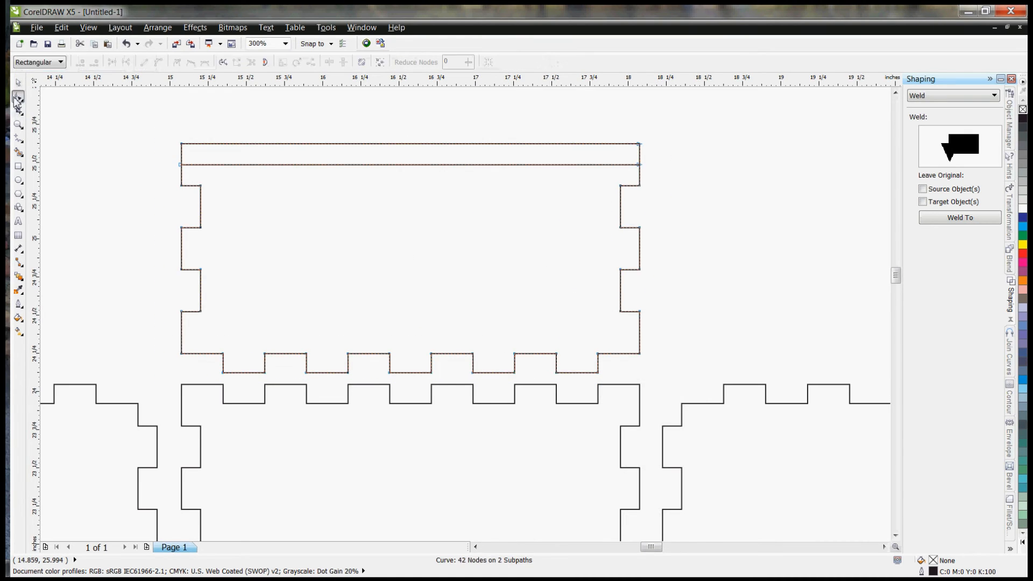
click(182, 159)
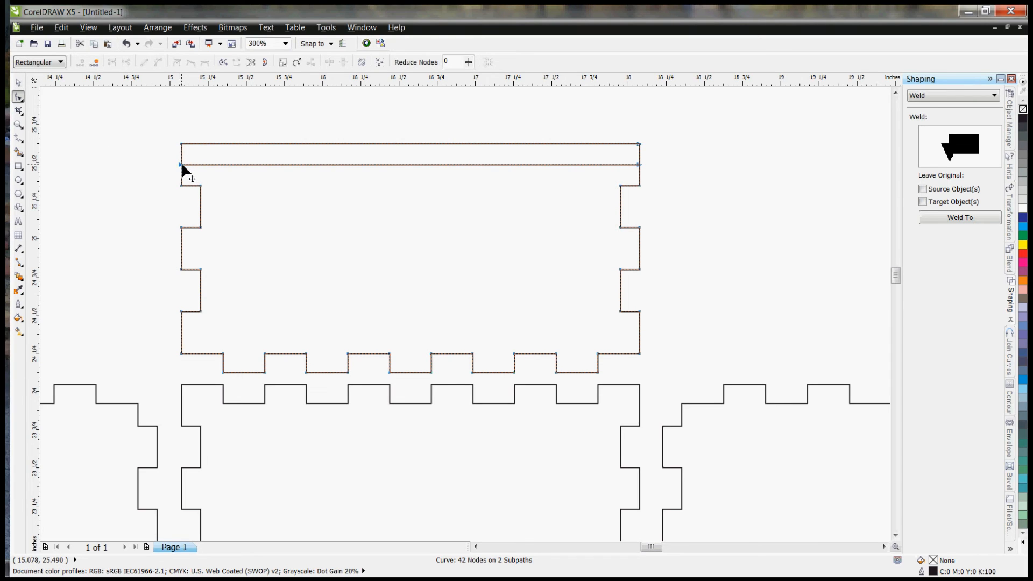
click(182, 145)
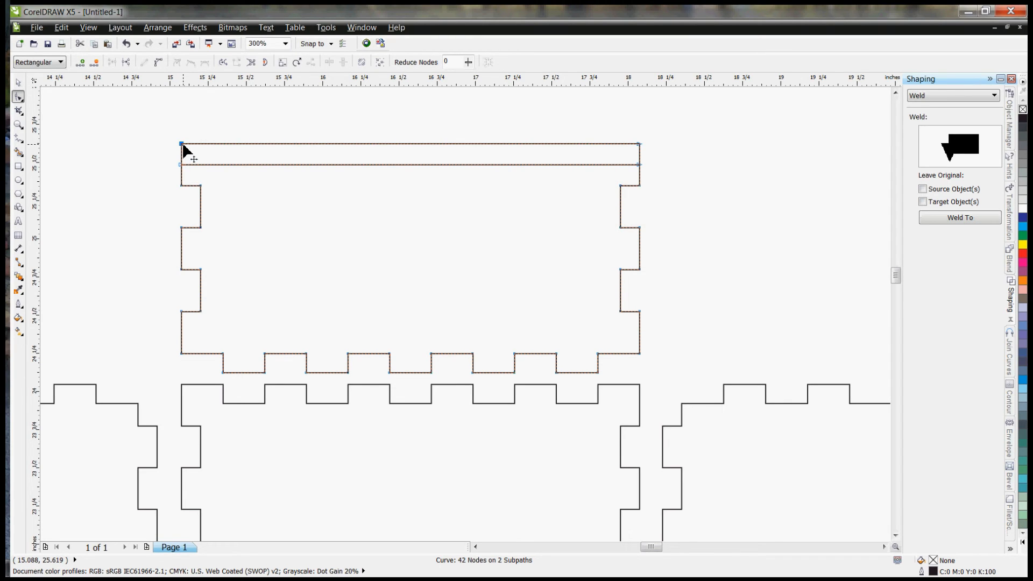
key(Delete)
right_click(181, 144)
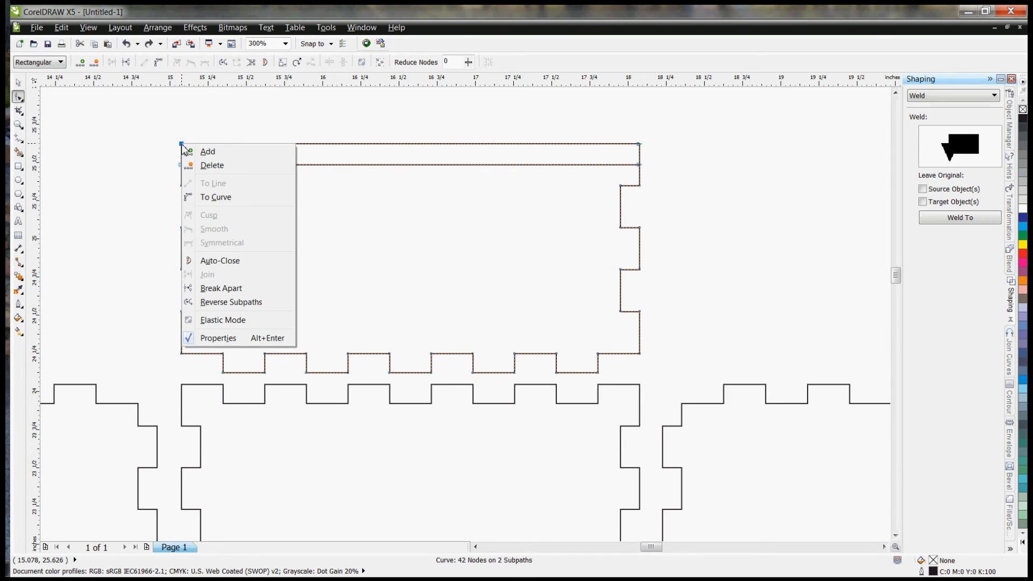
click(223, 290)
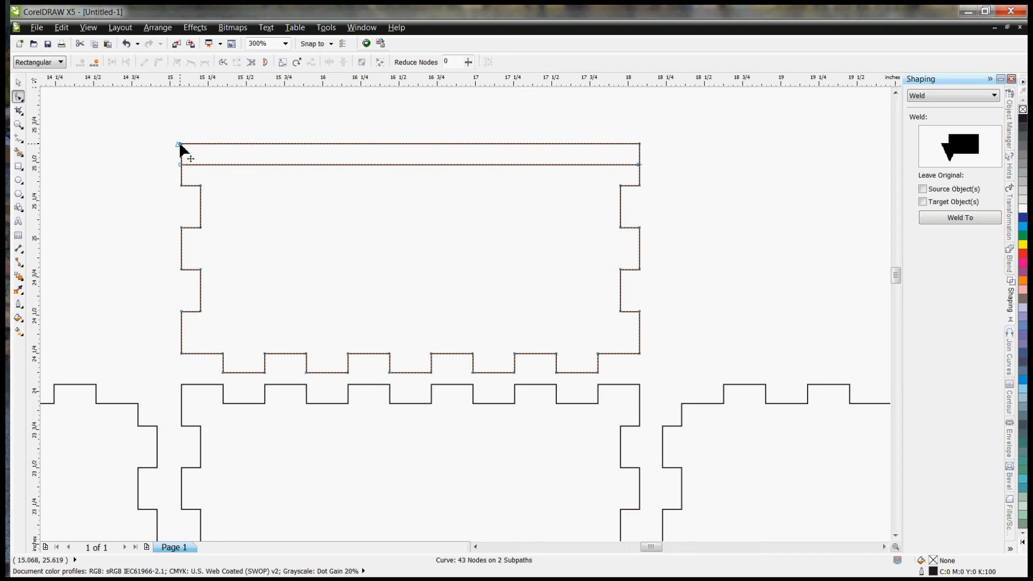
key(Delete)
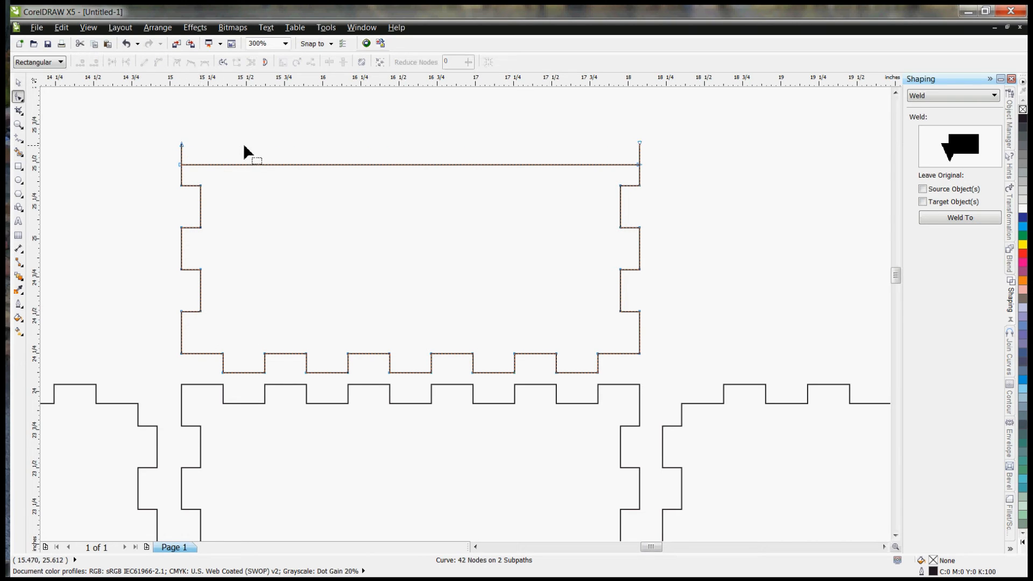
Step: Join the two loose upper end nodes of the panel to the ends of the horizontal line, then deselect the panel
drag(641, 144, 645, 166)
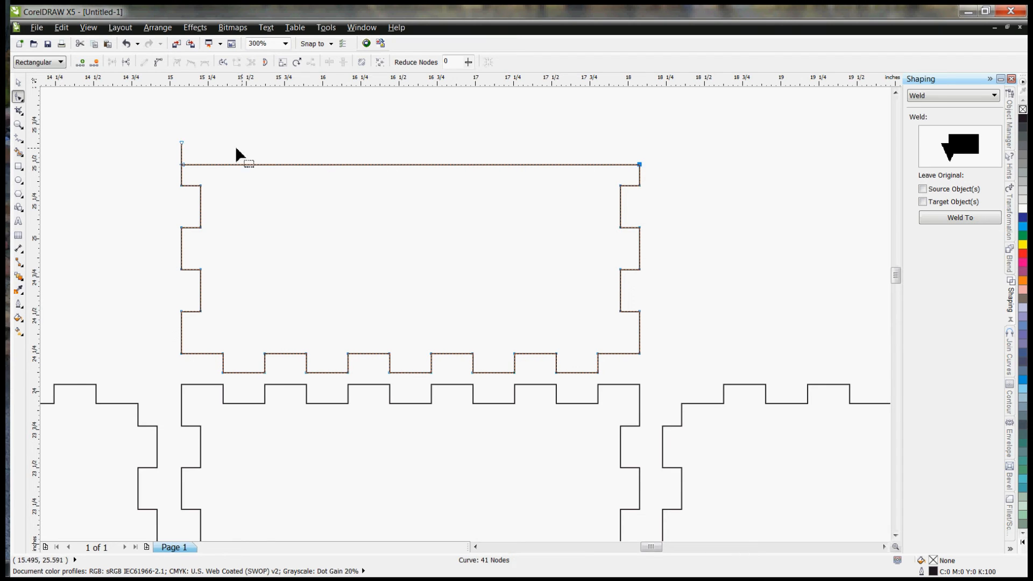
drag(181, 145, 186, 170)
right_click(183, 166)
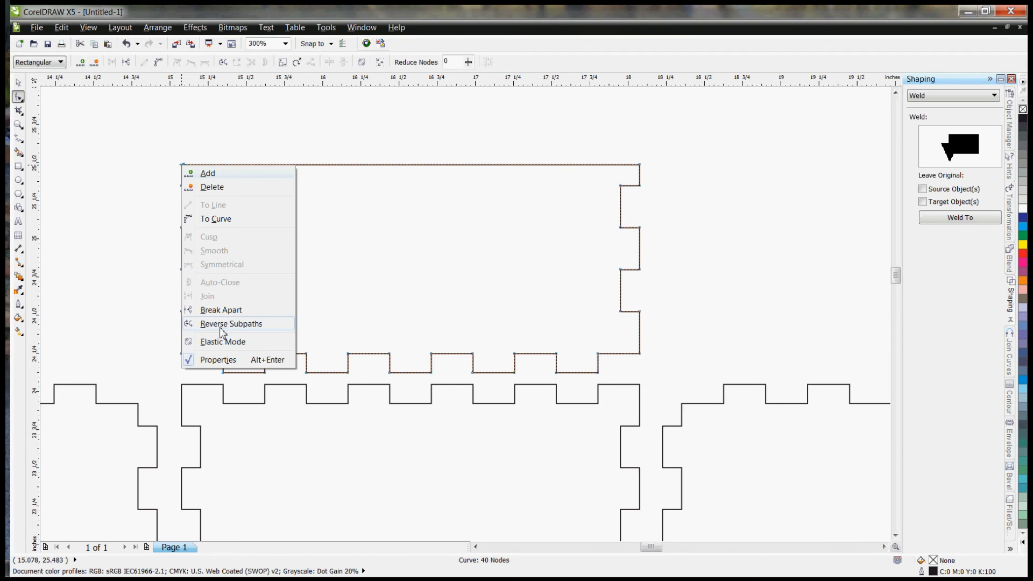
click(641, 166)
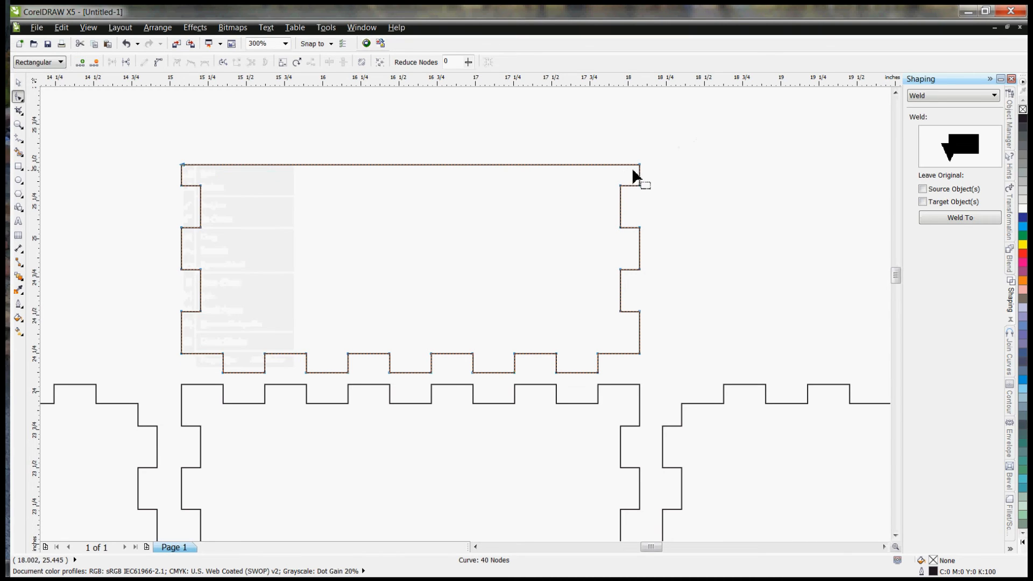
click(641, 166)
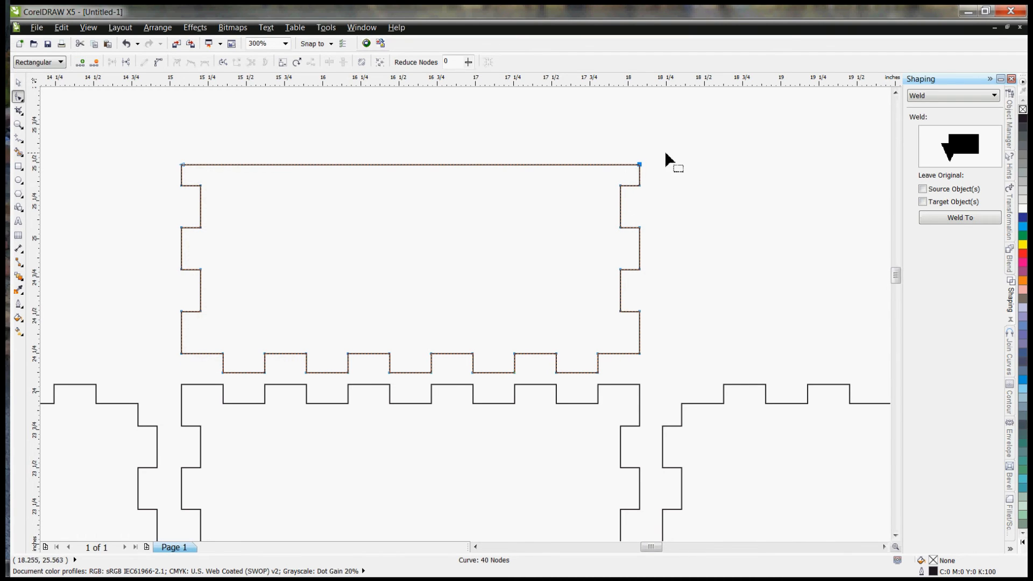
right_click(641, 168)
key(Escape)
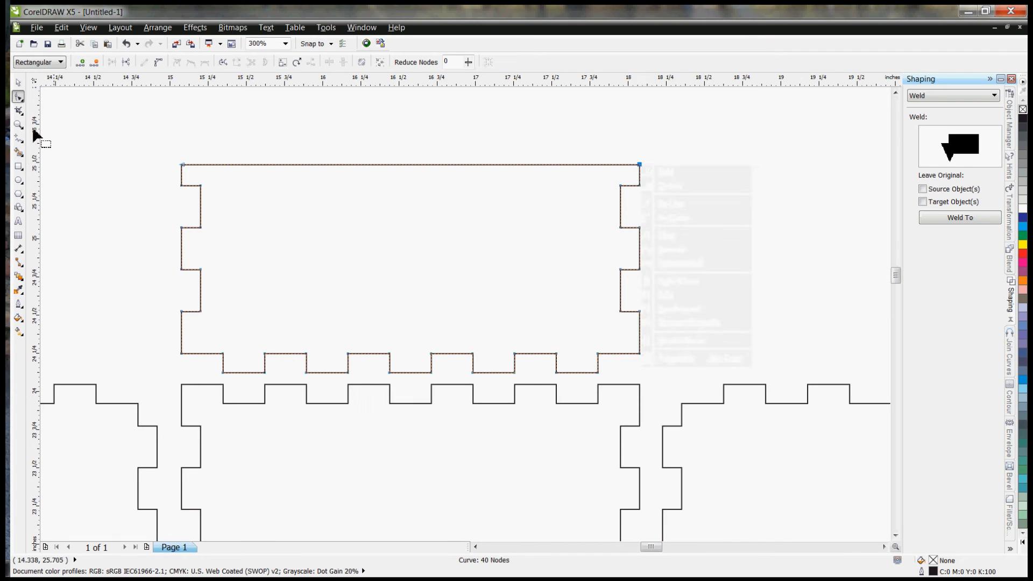
click(18, 82)
scroll(286, 135, down, 2)
scroll(286, 134, down, 1)
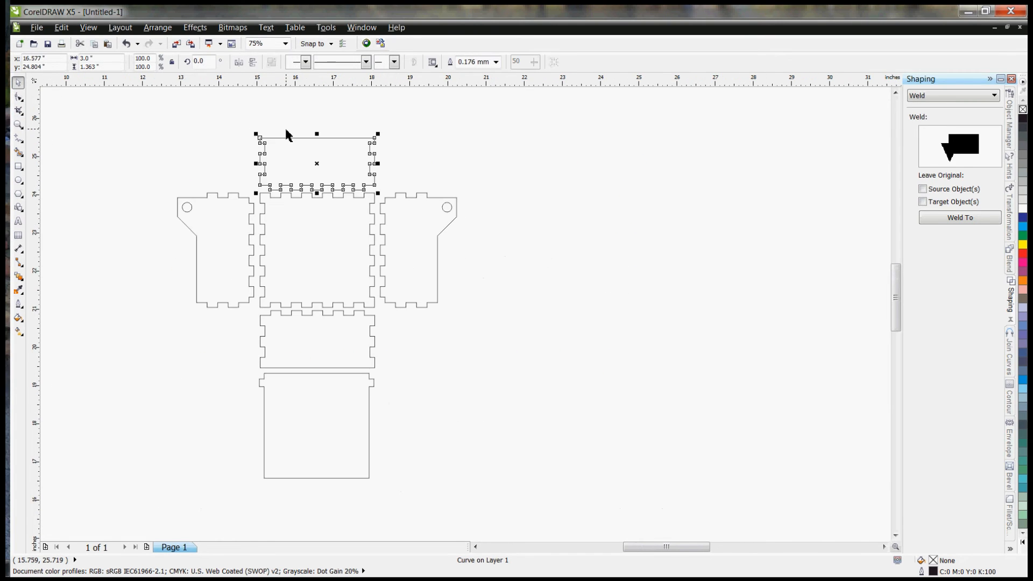
click(90, 180)
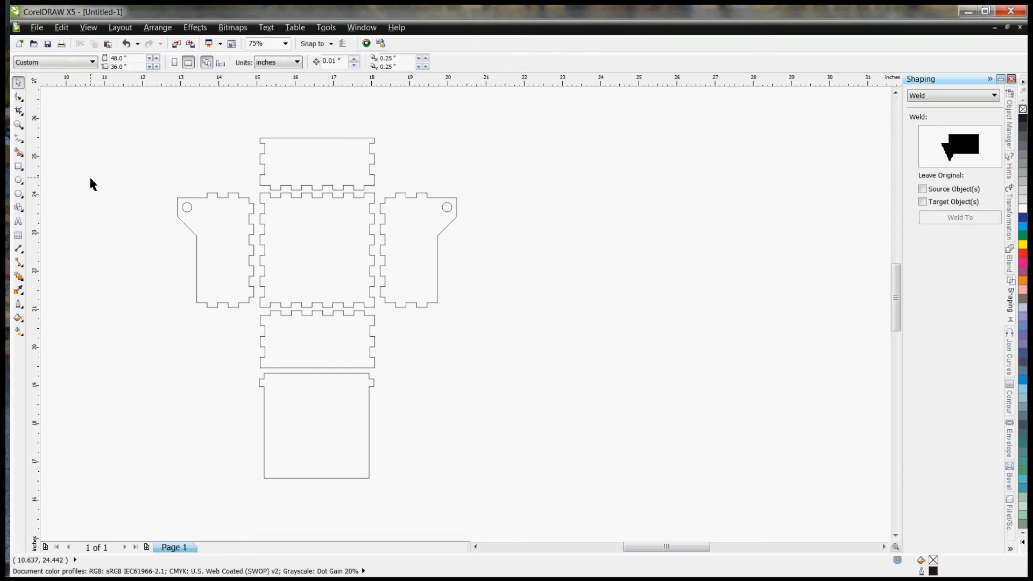
Step: Set the outline colour of both side-panel hinge holes to red and deselect them
click(189, 213)
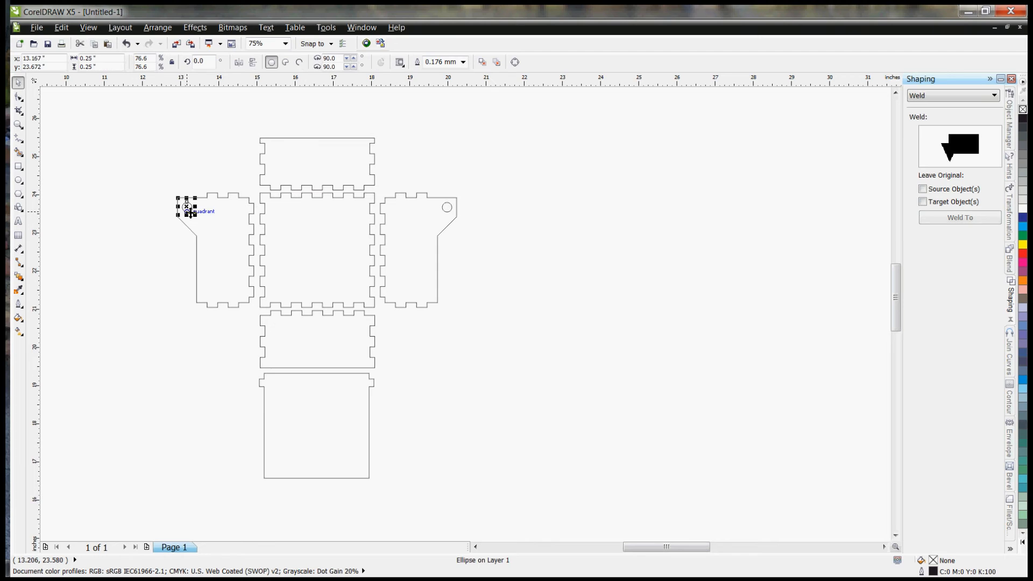
shift+click(448, 214)
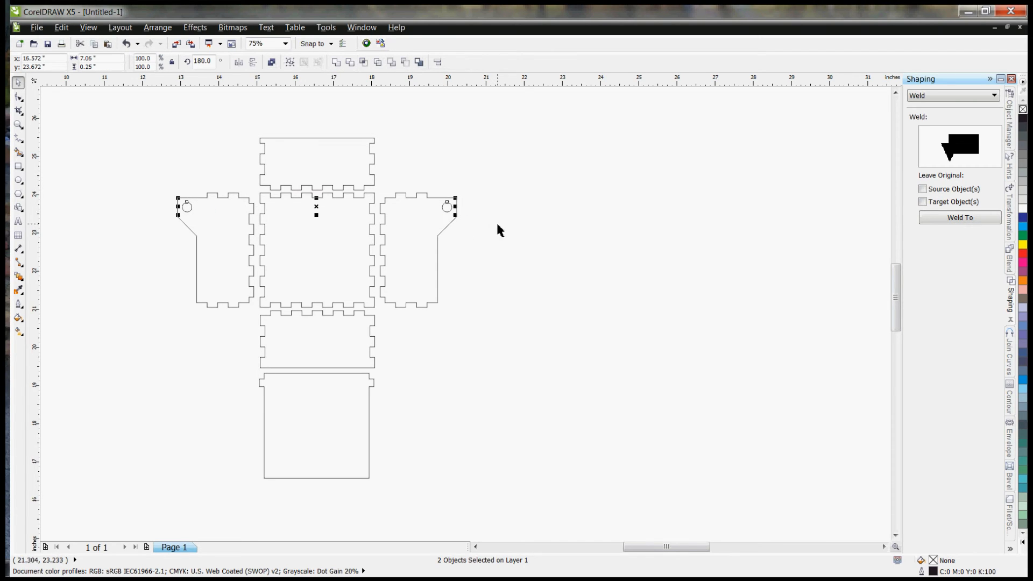
right_click(1023, 254)
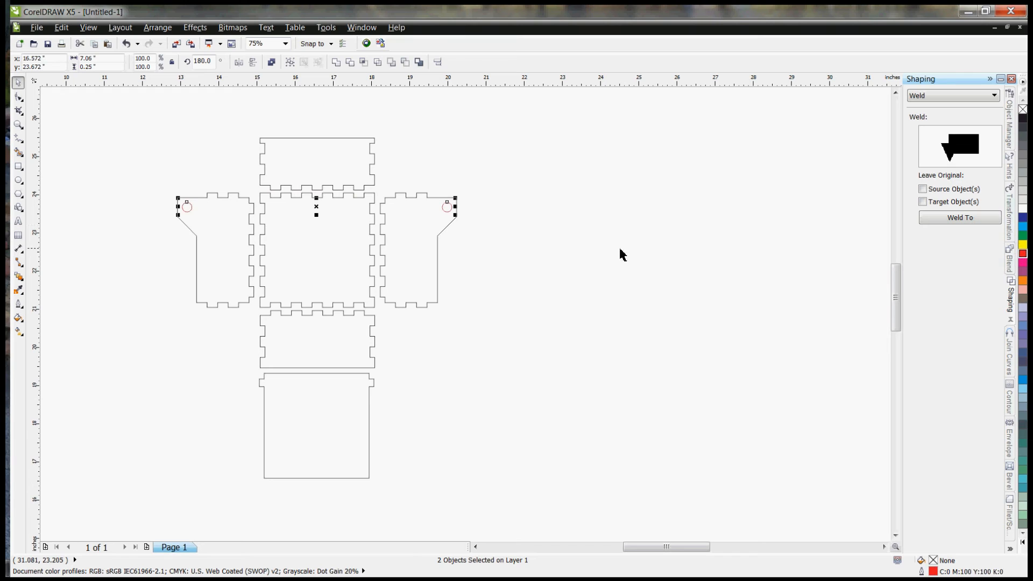
click(529, 253)
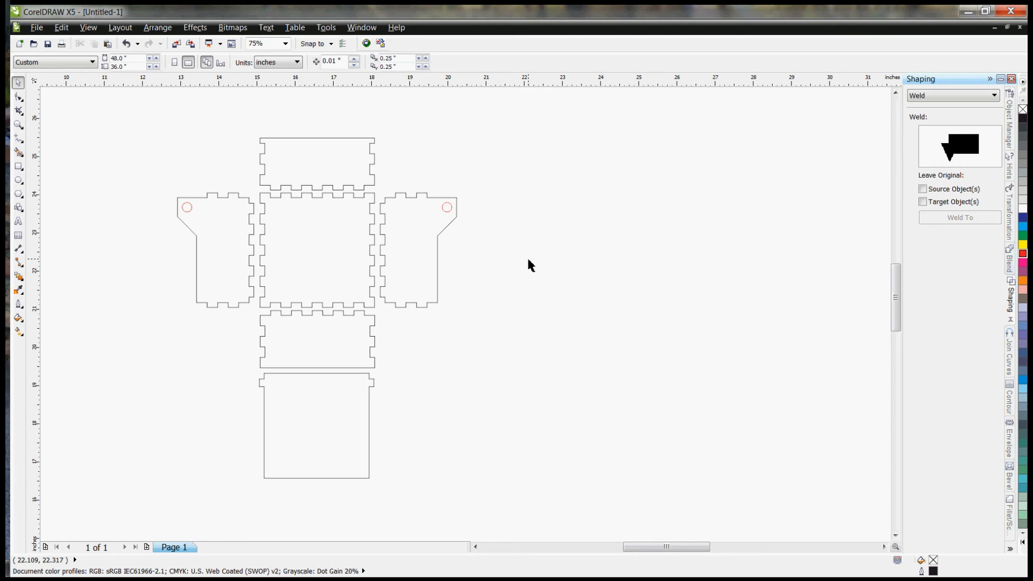
Step: Create a paragraph text frame about 3.36 by 1.38 inches beside the lid, using the Copperplate Gothic Bold font
click(20, 222)
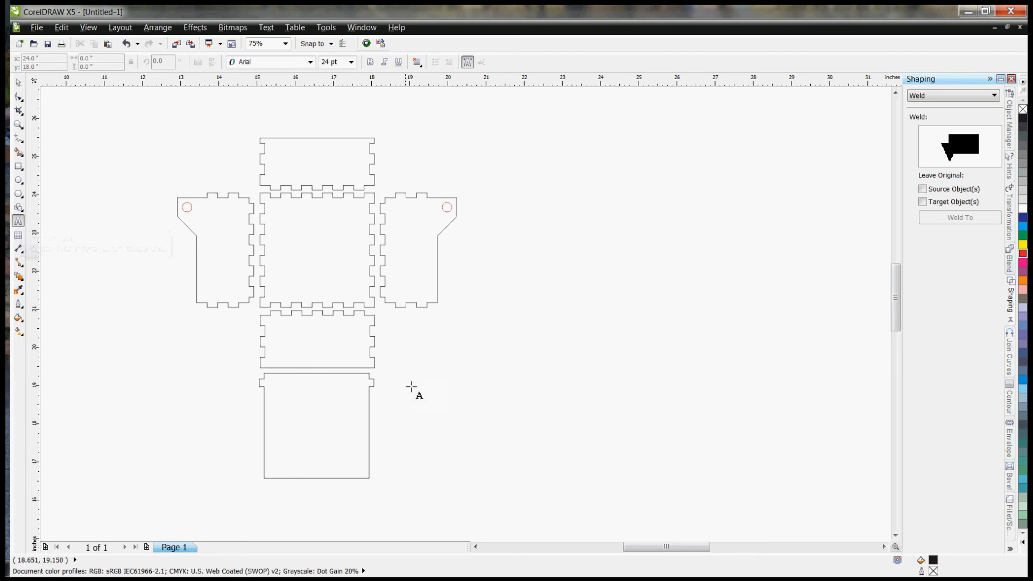
drag(453, 379, 581, 430)
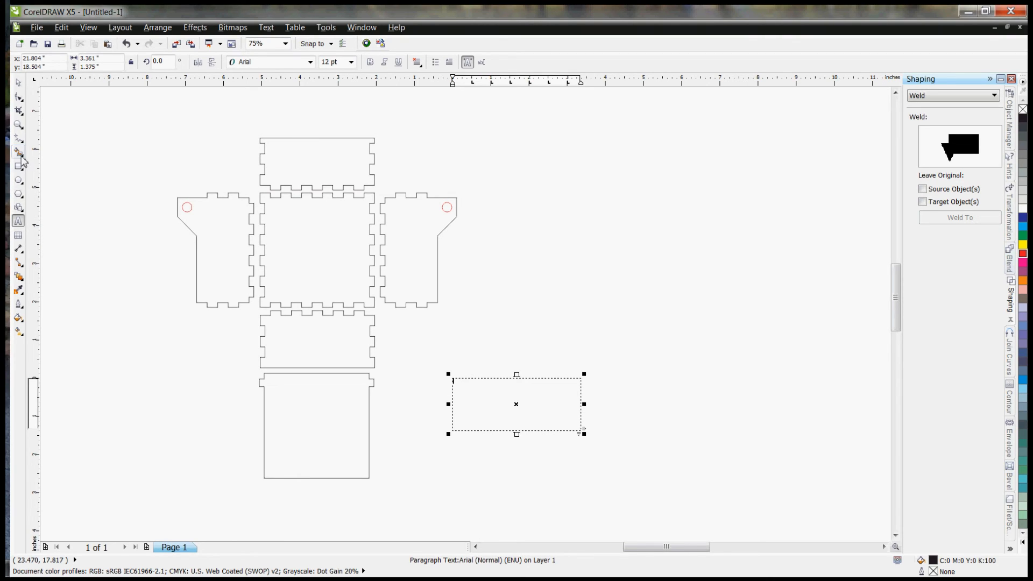
click(311, 62)
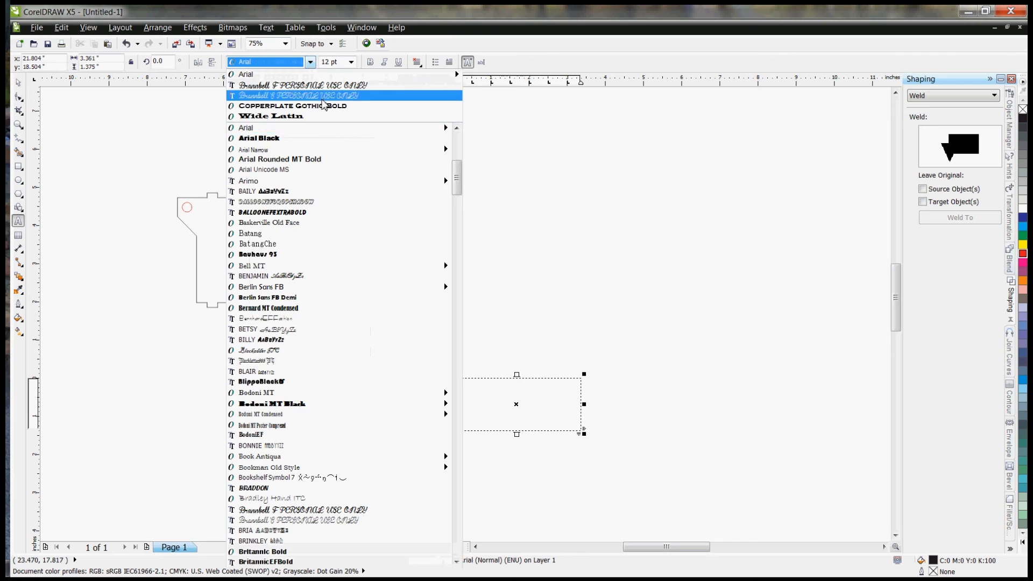
drag(456, 180, 466, 253)
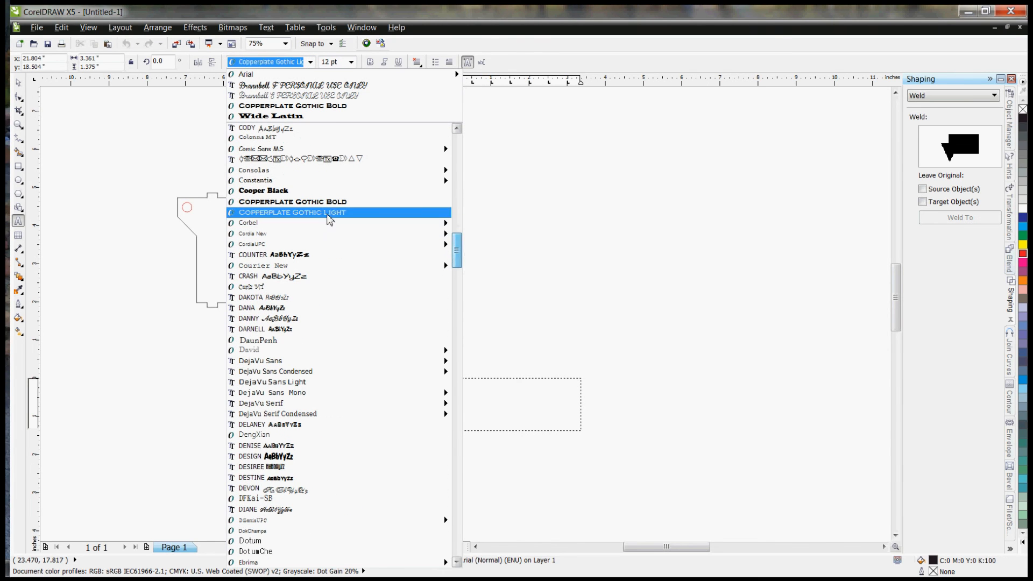
click(322, 202)
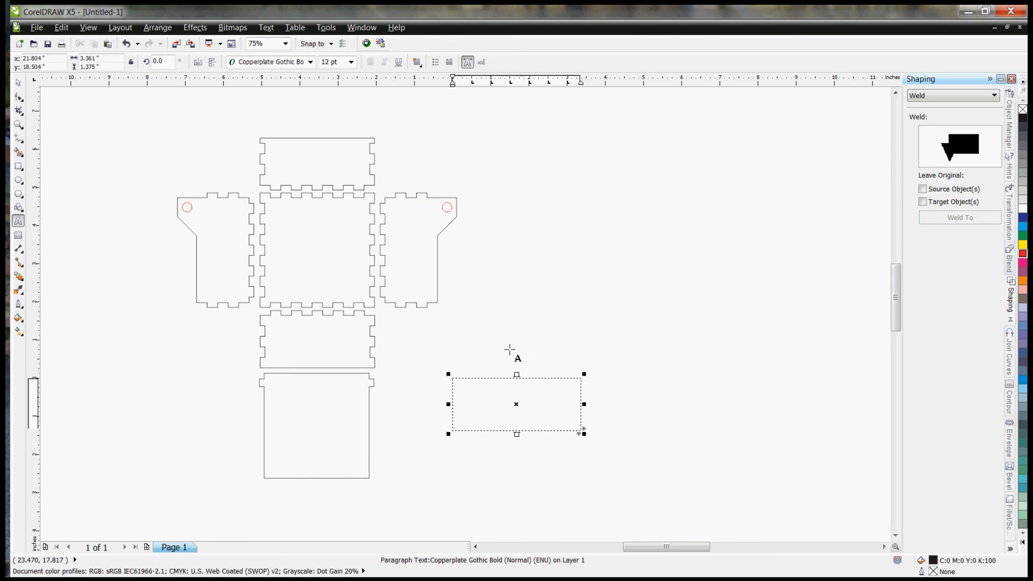
Step: Enter "Mandala RoseWorks" on two lines in the text frame and center-align it
text(MANDALA ROSEWORKS)
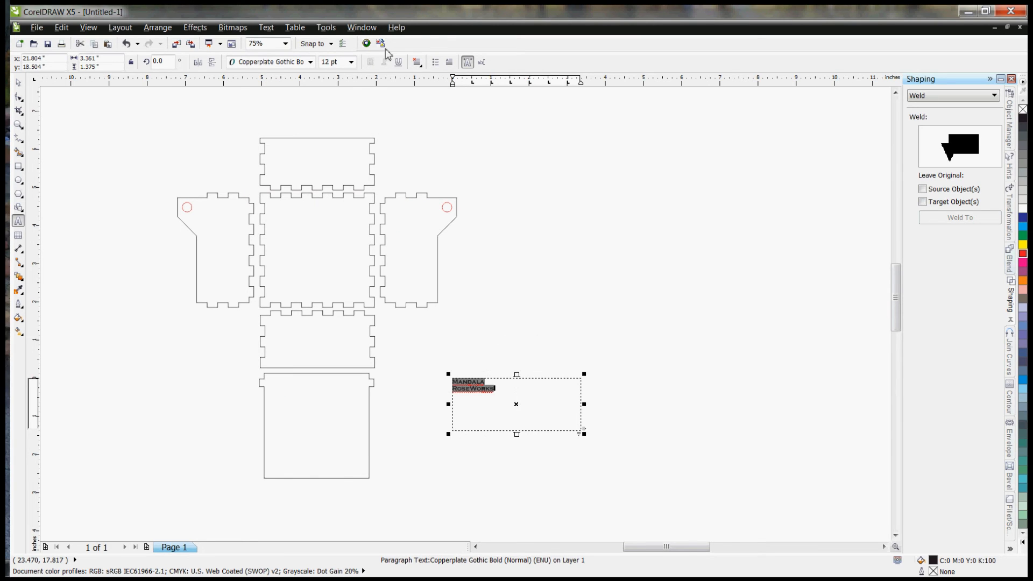
click(418, 63)
click(443, 103)
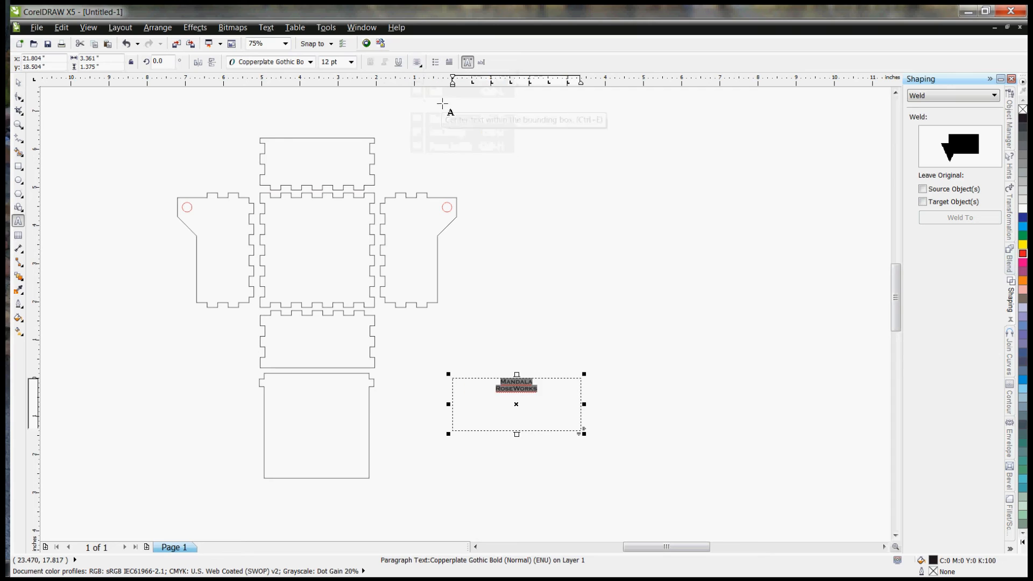
Step: Shrink the text frame to about 3.06 by 1.25 inches and set the text size to 24 pt
mouse_move(584, 433)
mouse_down()
mouse_move(521, 414)
mouse_move(574, 436)
mouse_up()
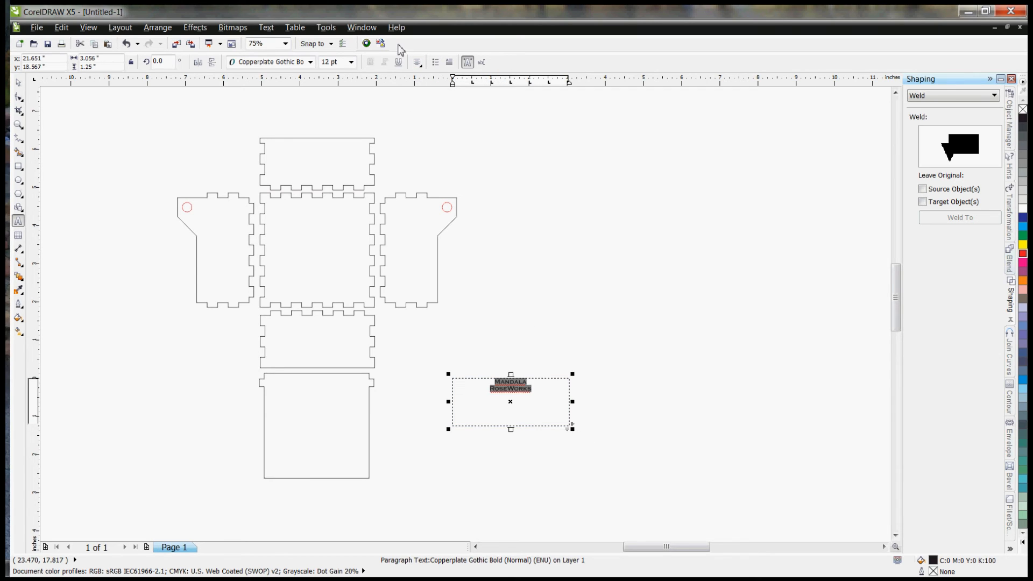
click(353, 62)
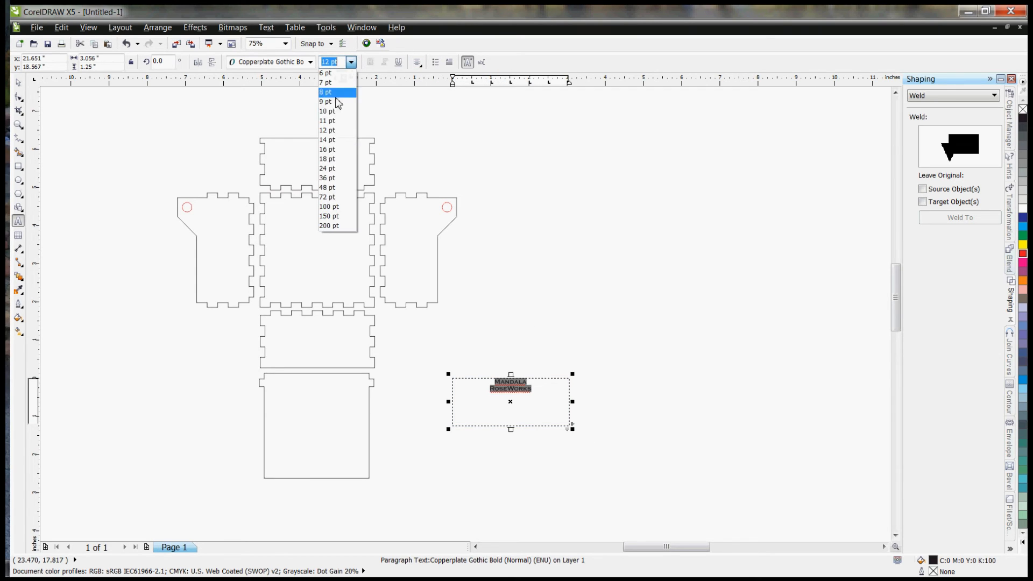
click(328, 170)
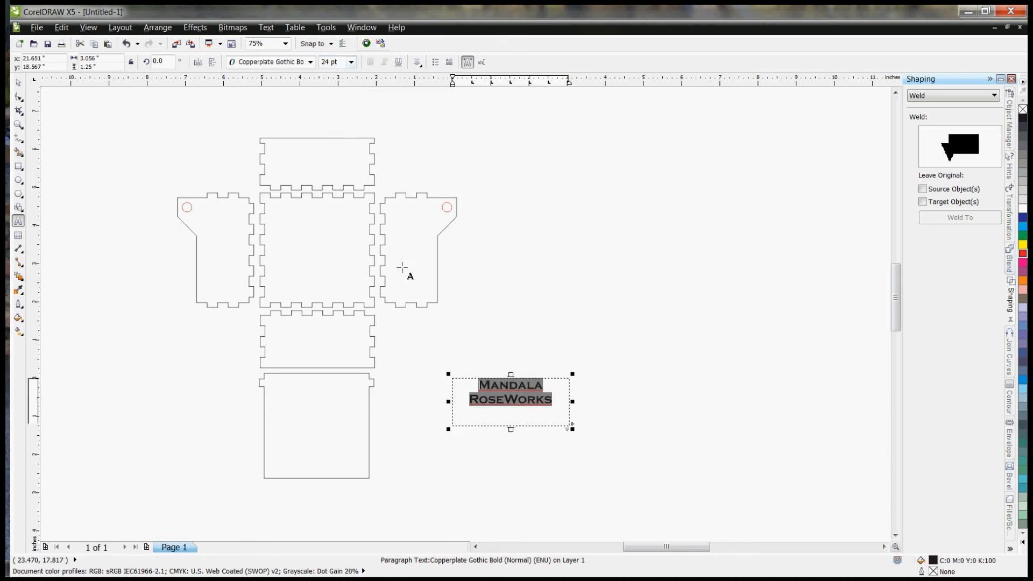
Step: Shrink the text frame to about 2.24 by 0.92 inches and move it onto the panel between base and lid
mouse_move(574, 432)
mouse_down()
mouse_move(548, 415)
mouse_move(570, 420)
mouse_up()
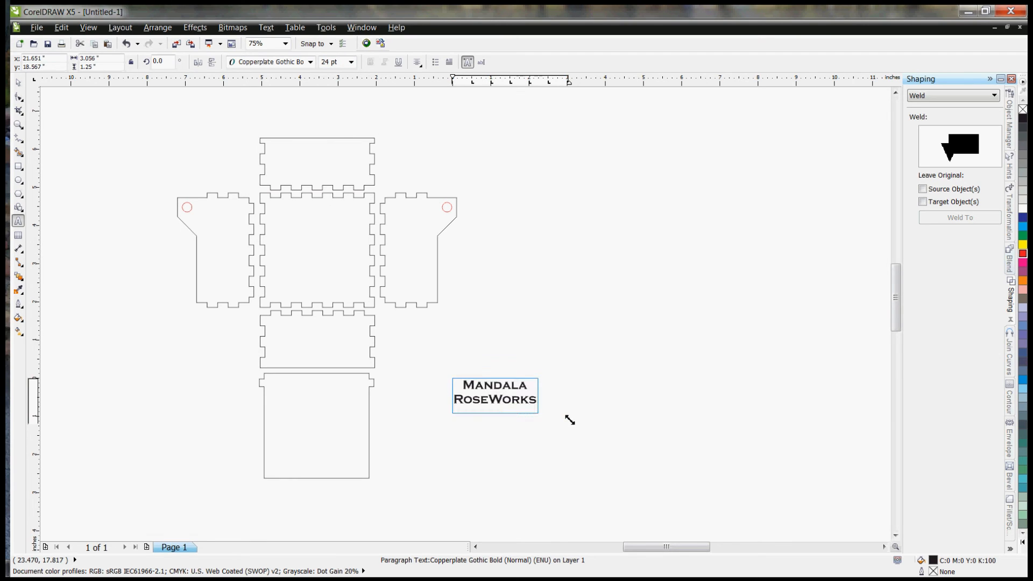
key(ctrl+a)
drag(496, 399, 322, 347)
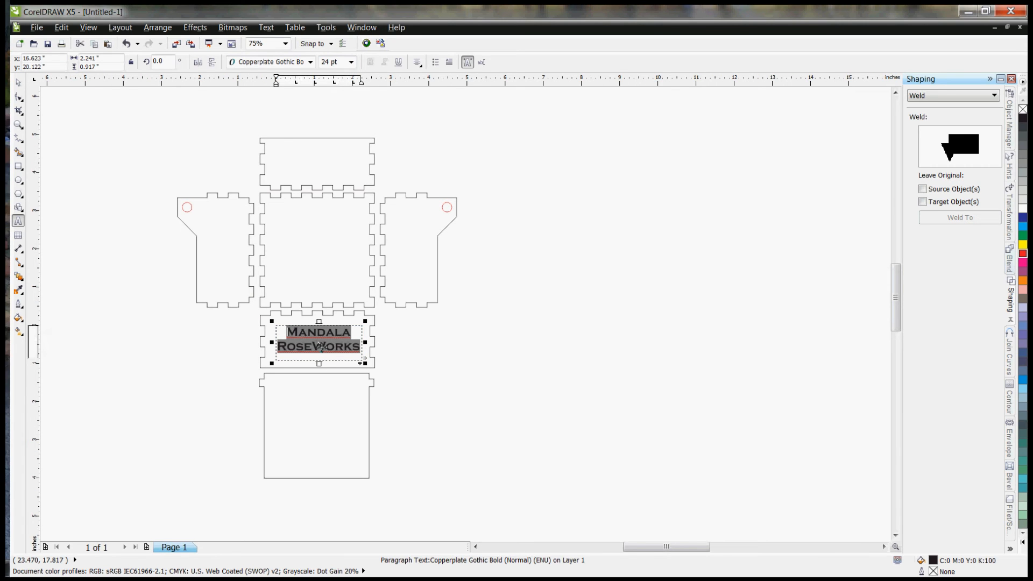
Step: Convert the "Mandala RoseWorks" paragraph text on the panel between base and lid to curves
right_click(321, 346)
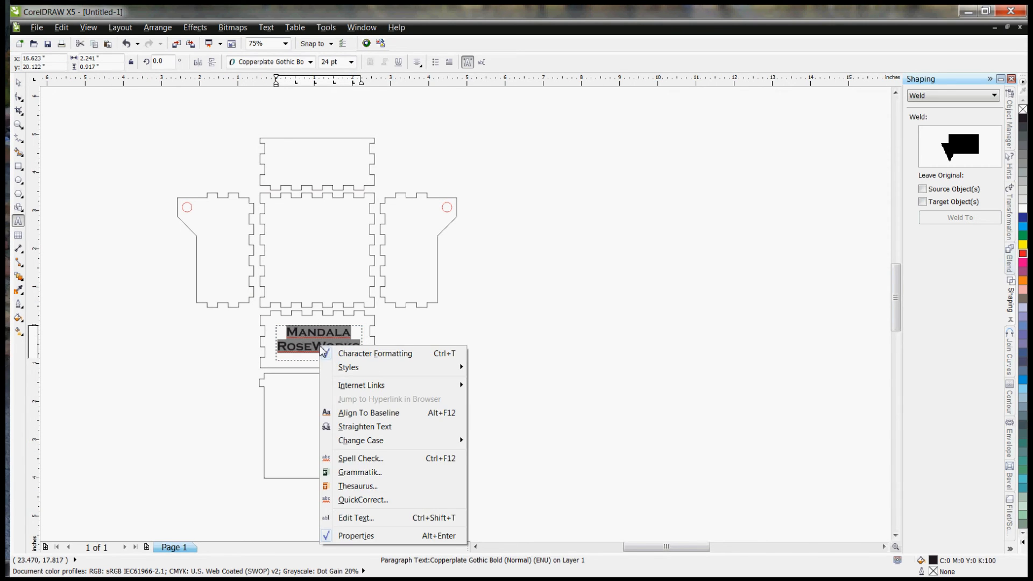
key(Escape)
click(19, 83)
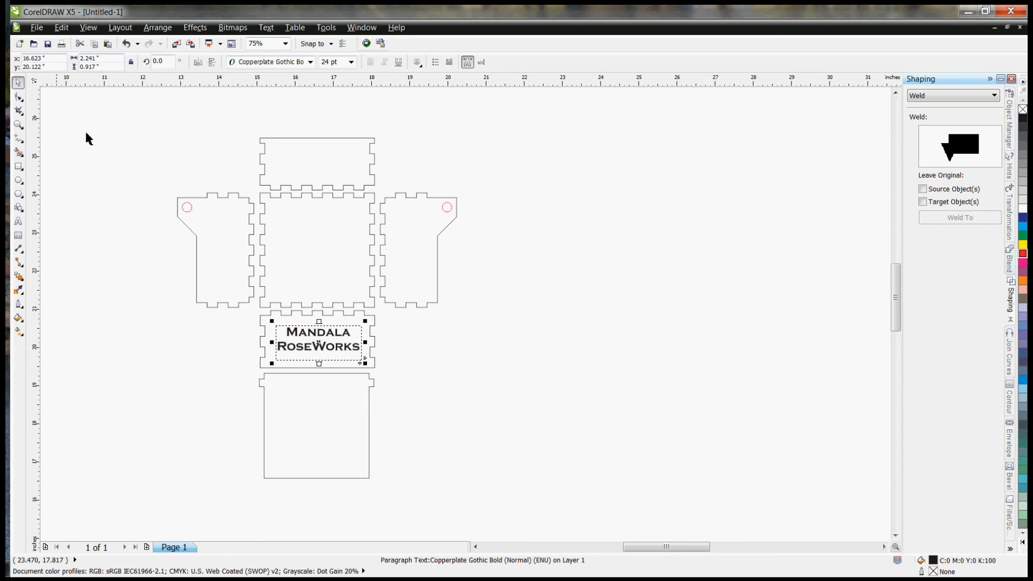
right_click(323, 341)
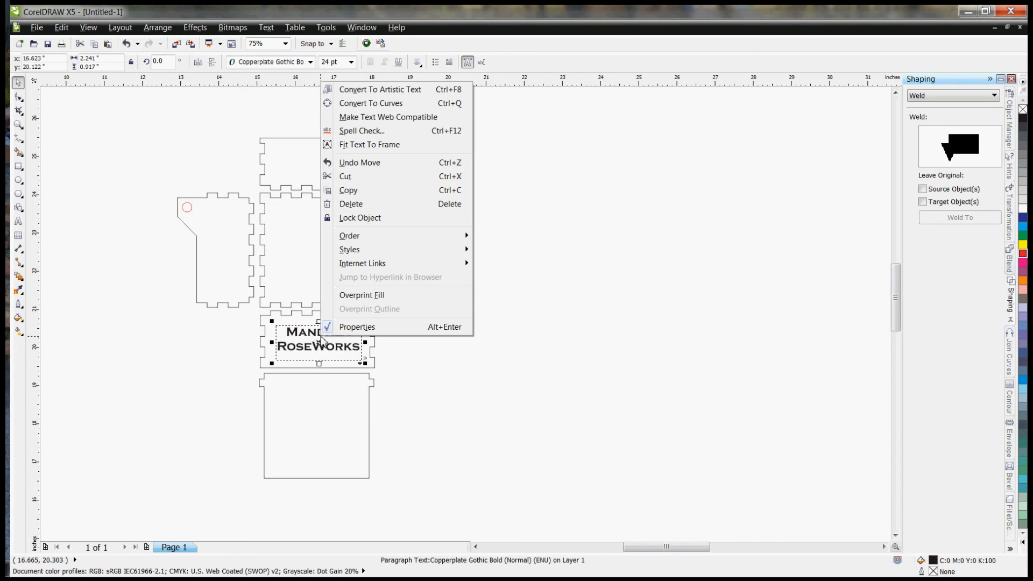
click(392, 103)
scroll(352, 340, up, 2)
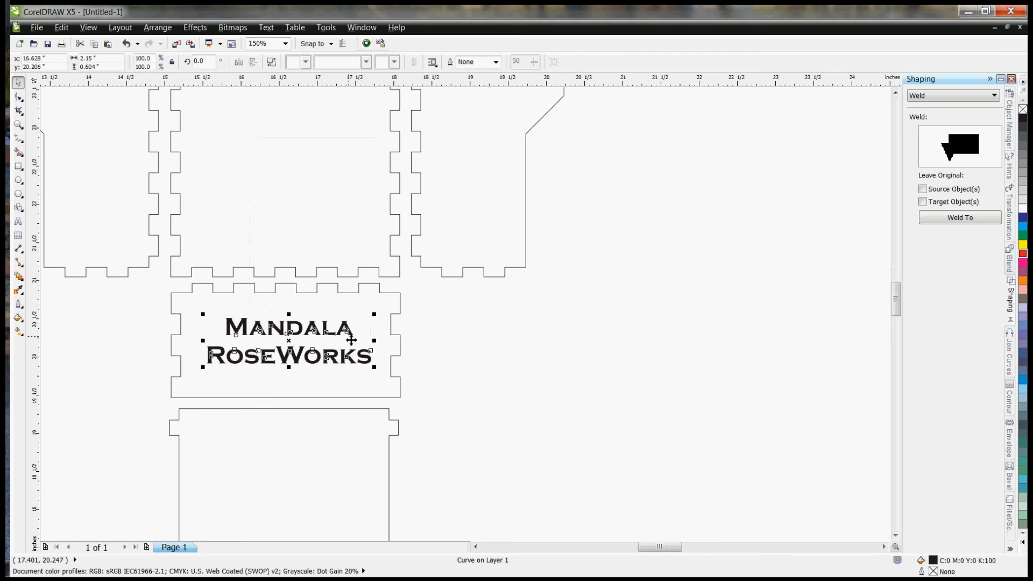
scroll(519, 387, down, 2)
Step: Rotate the lettering 180° and place an upright copy of it, nudged into the middle, on the opposite panel above the base
click(425, 359)
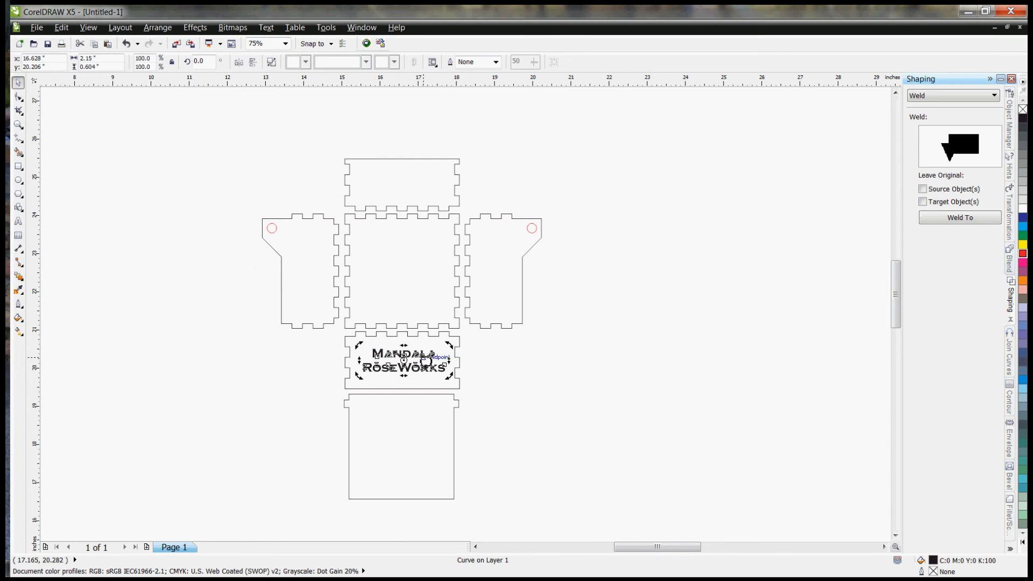
mouse_move(452, 352)
mouse_down()
mouse_move(445, 371)
mouse_move(387, 397)
mouse_move(351, 383)
mouse_up()
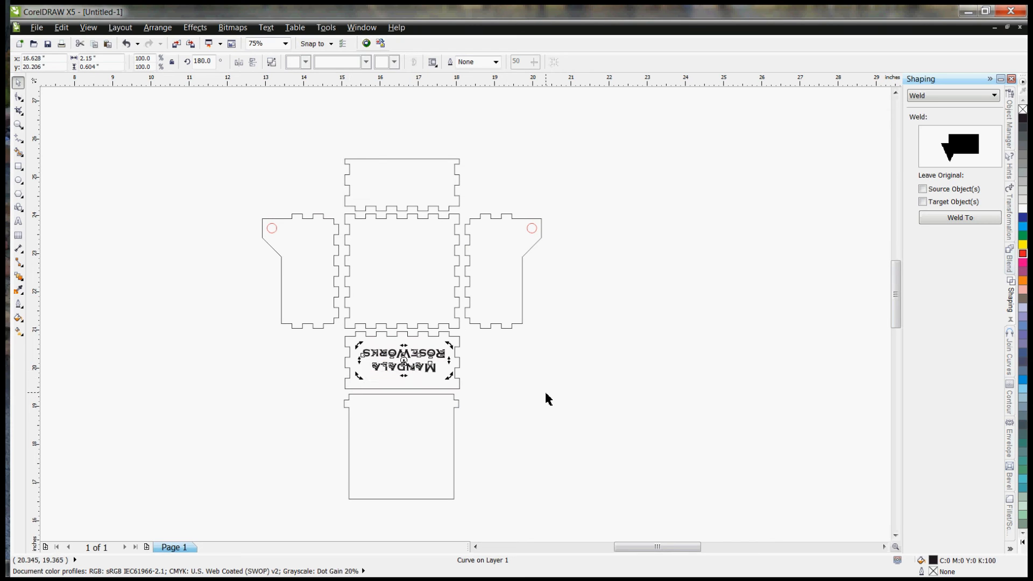
drag(412, 352, 404, 184)
key(Up)
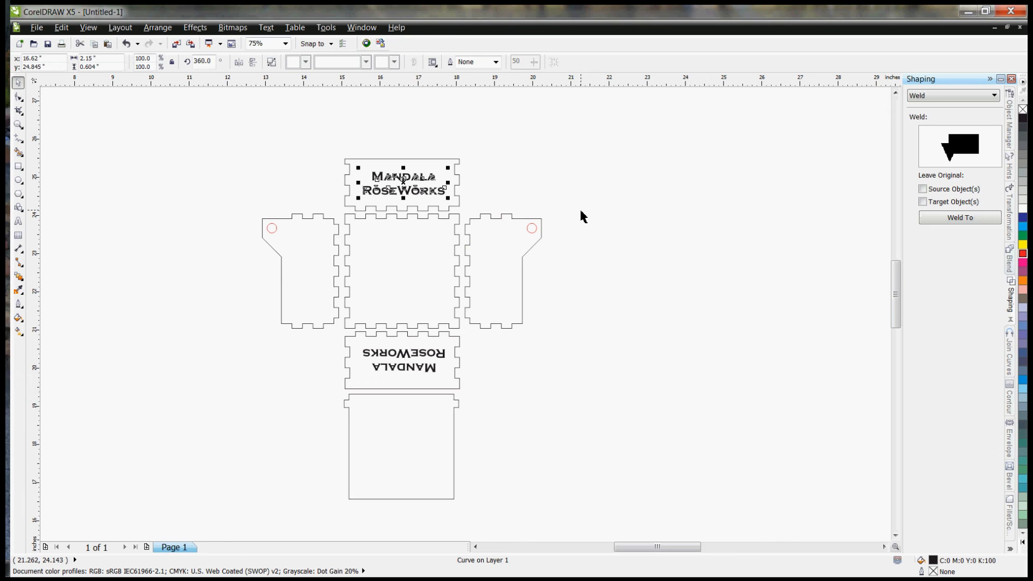
key(Left)
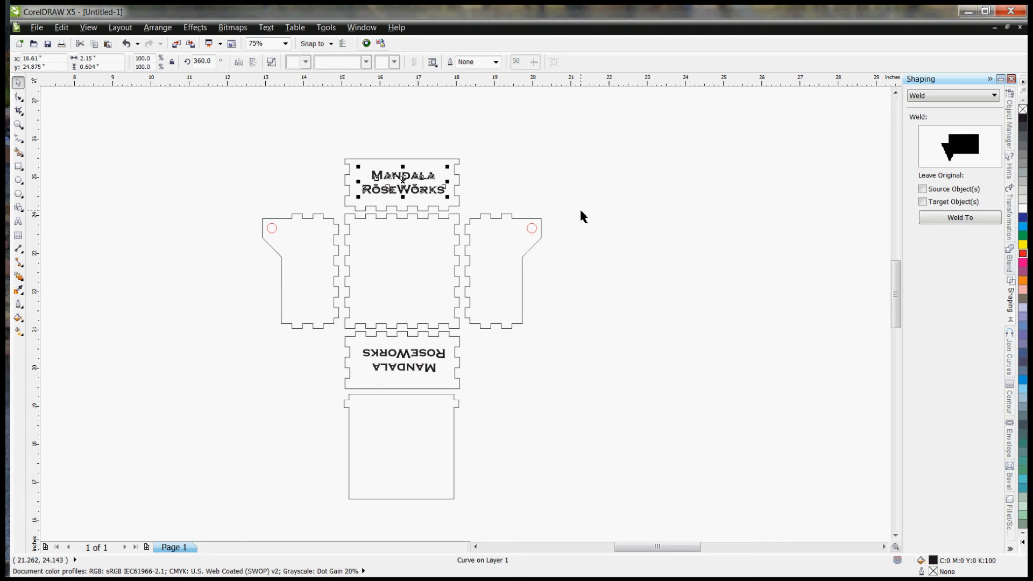
Step: Give both "Mandala RoseWorks" letterings a cyan outline (C100 M0 Y0 K0) and remove their black fill
shift+click(412, 360)
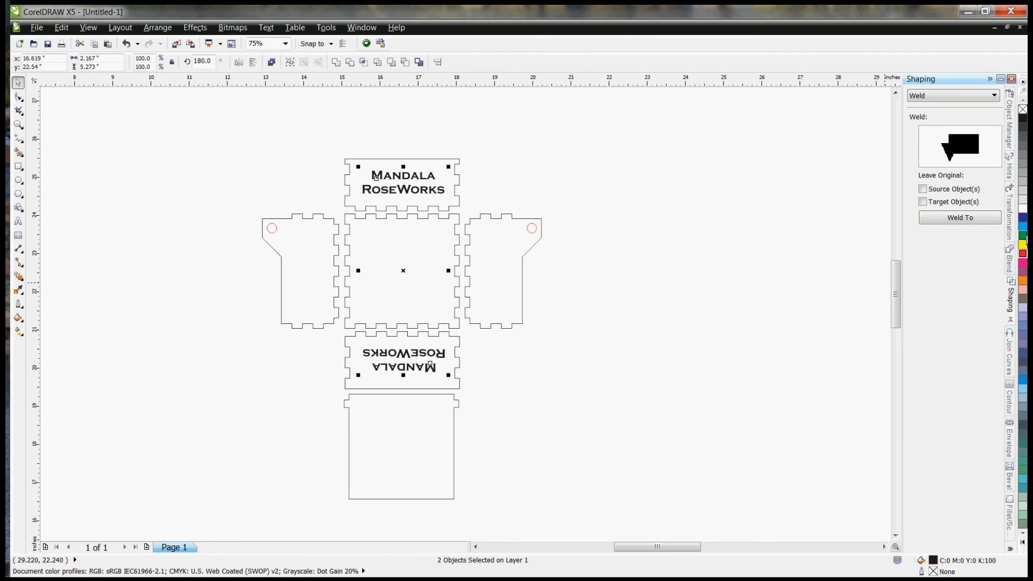
click(1024, 227)
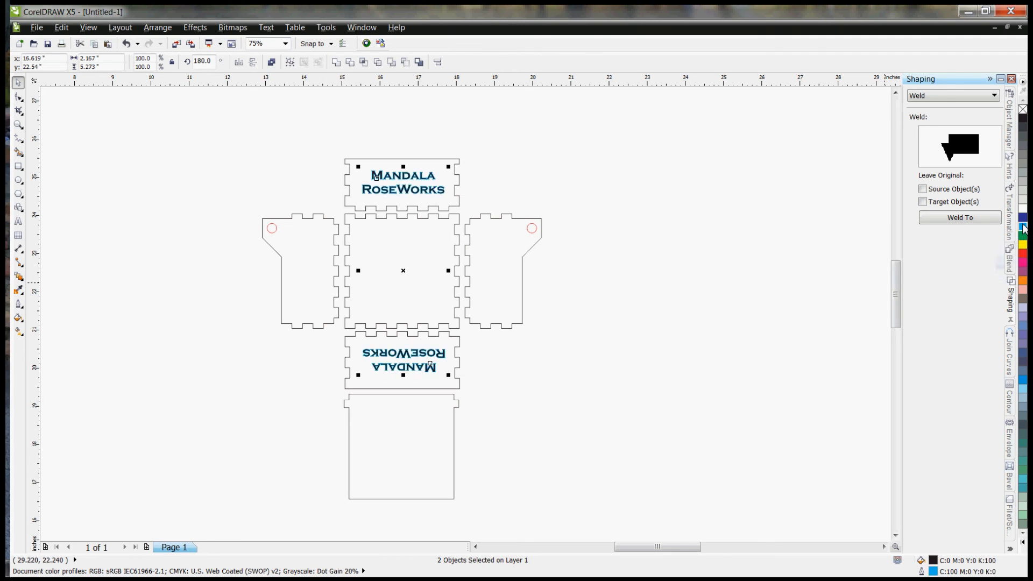
click(513, 421)
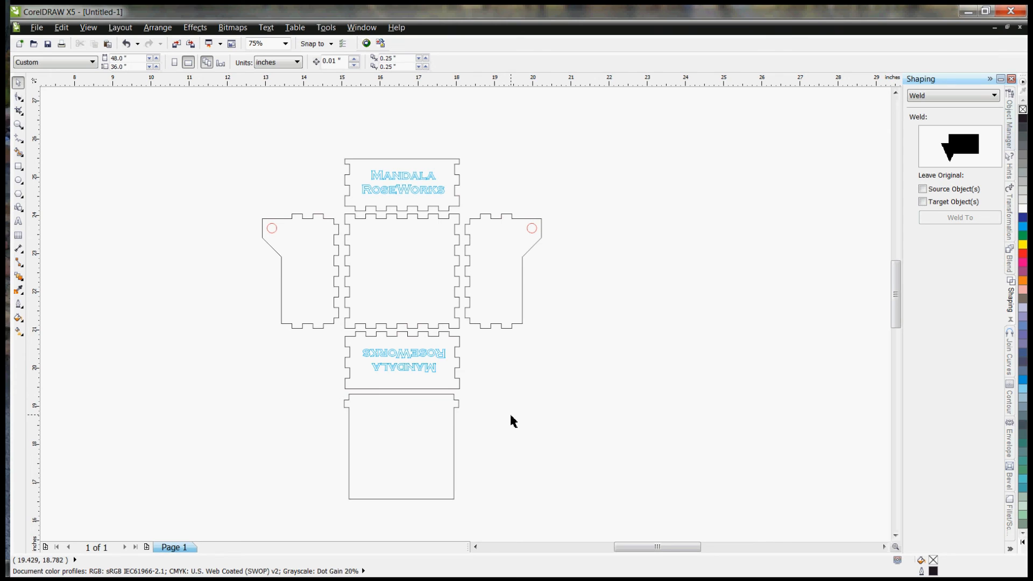